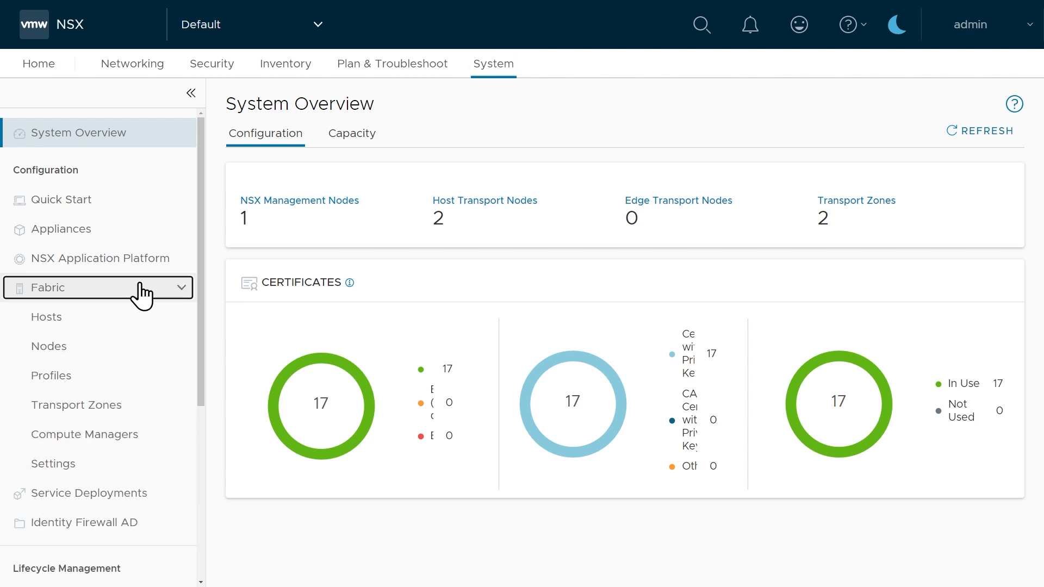
Review the prepared fabric hosts in NSX and inspect the VMs attached to Overlay Segment 10 in the network topology
left_click(76, 326)
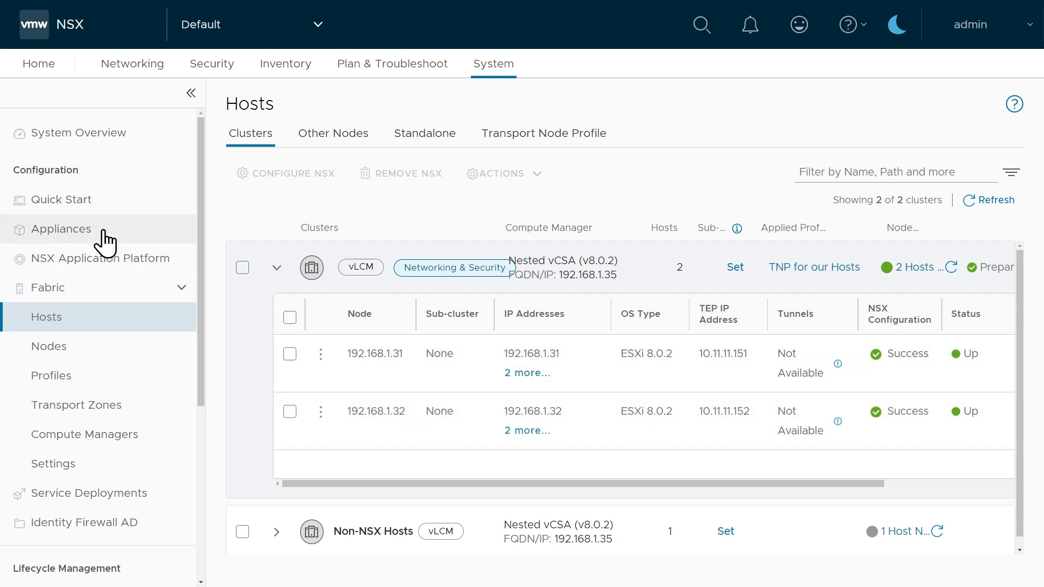
left_click(130, 69)
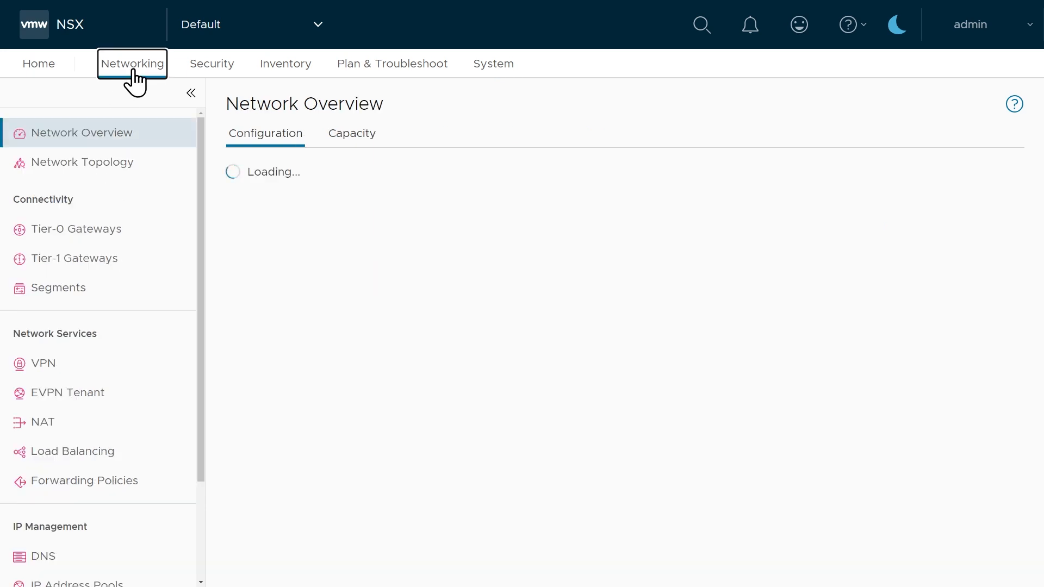
left_click(98, 169)
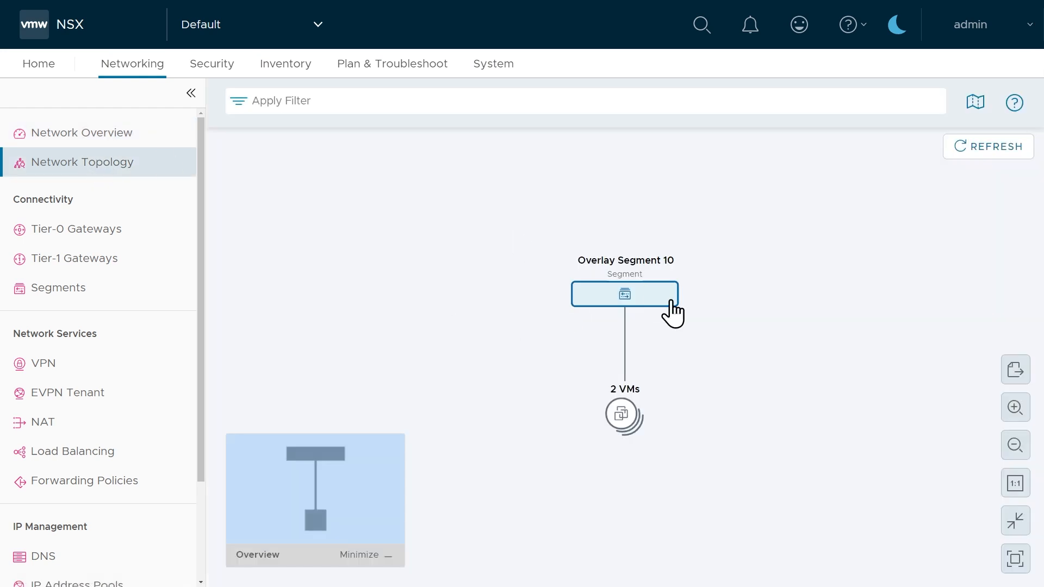
scroll(623, 421, "up", 2)
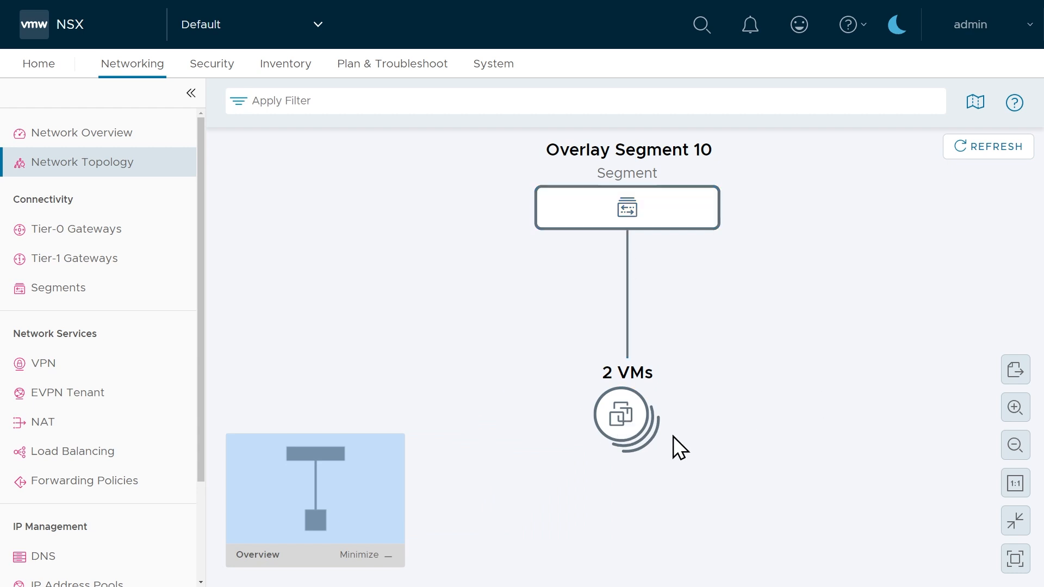
left_click(620, 422)
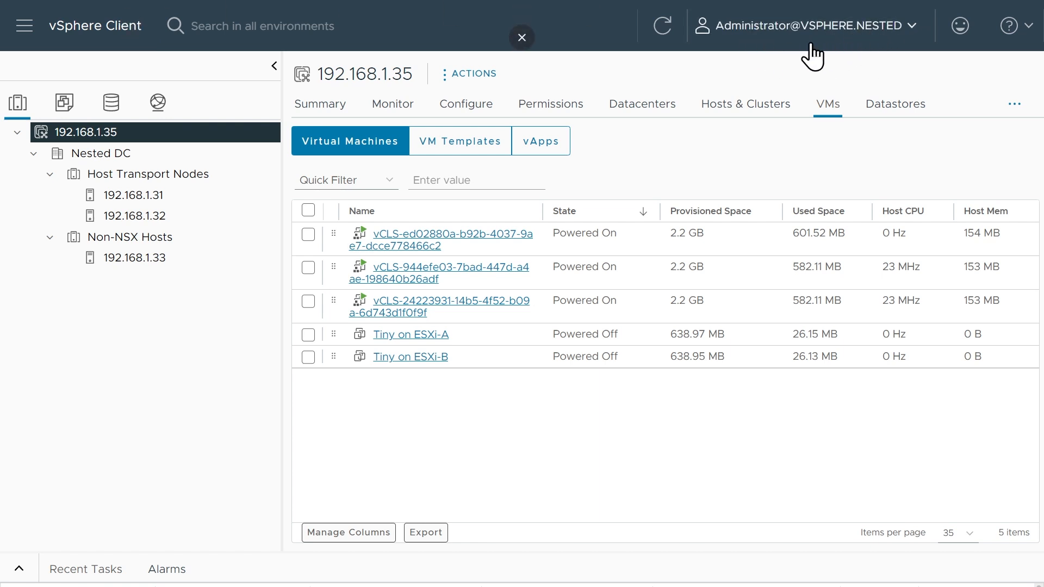
In the vSphere Client, start deploying an OVF template into the VMs for Testing folder using the four local template files
left_click(64, 106)
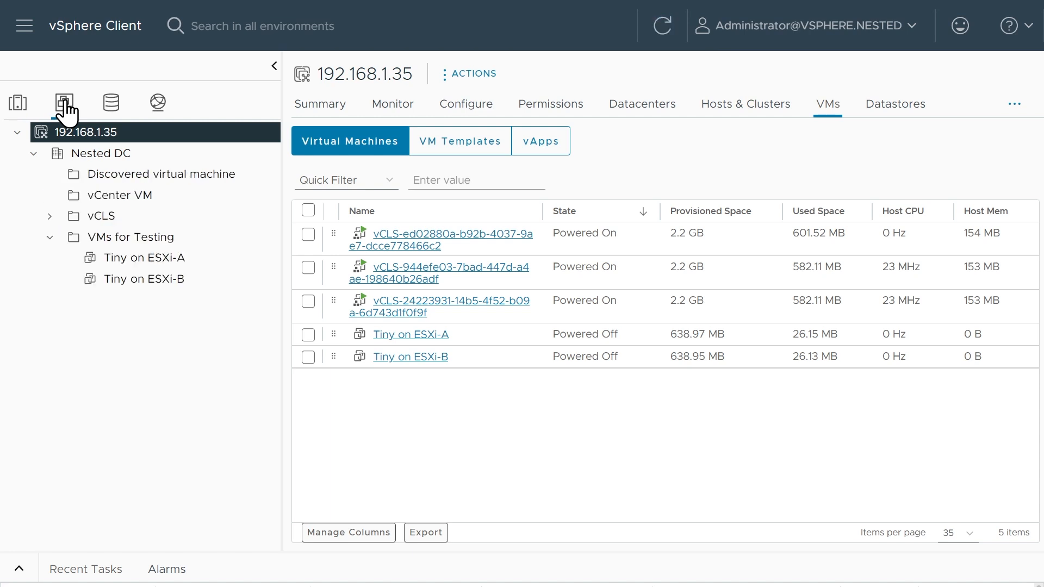
left_click(150, 242)
right_click(148, 242)
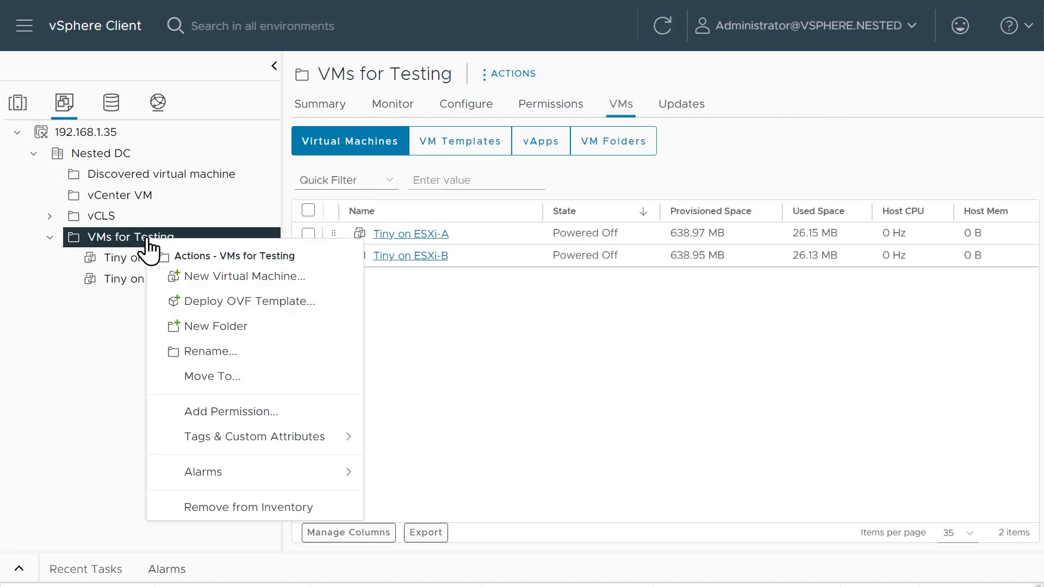
left_click(243, 304)
left_click(334, 259)
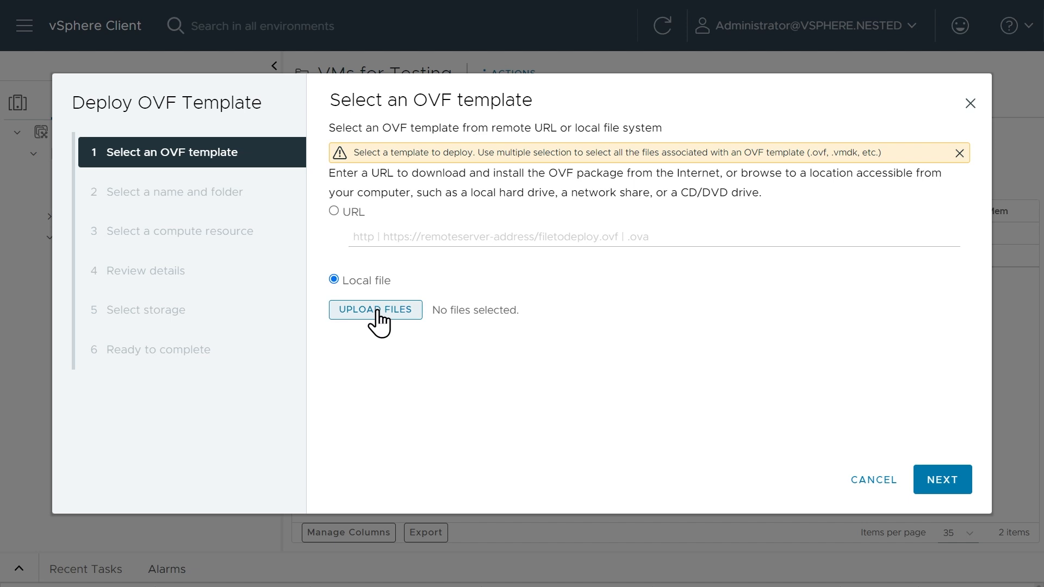
left_click(375, 310)
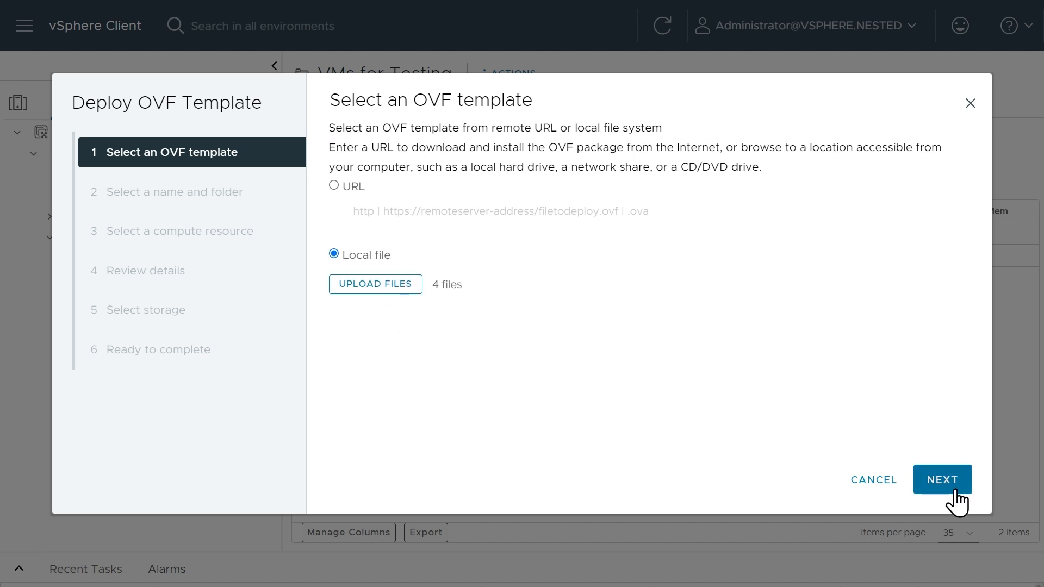
left_click(943, 480)
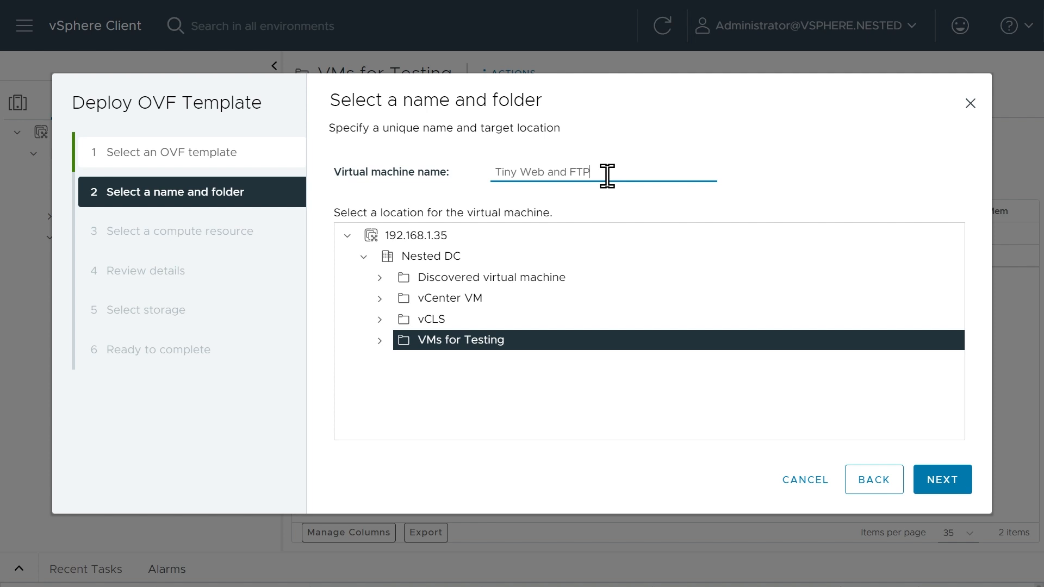
Name the virtual machine "Tiny Web and FTP Server" and choose host 192.168.1.31 under Host Transport Nodes as its compute resource
type("Server")
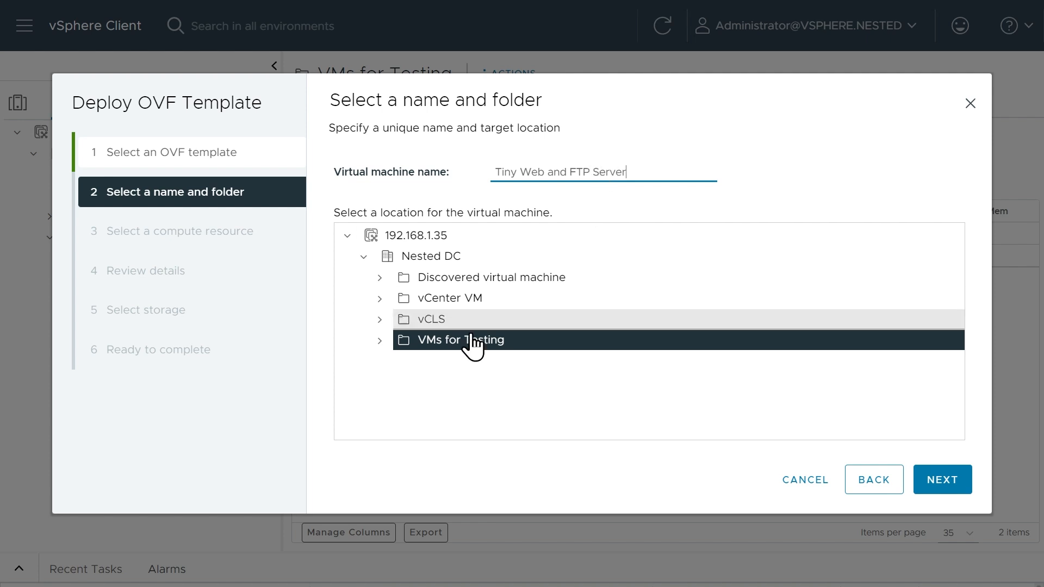
left_click(945, 482)
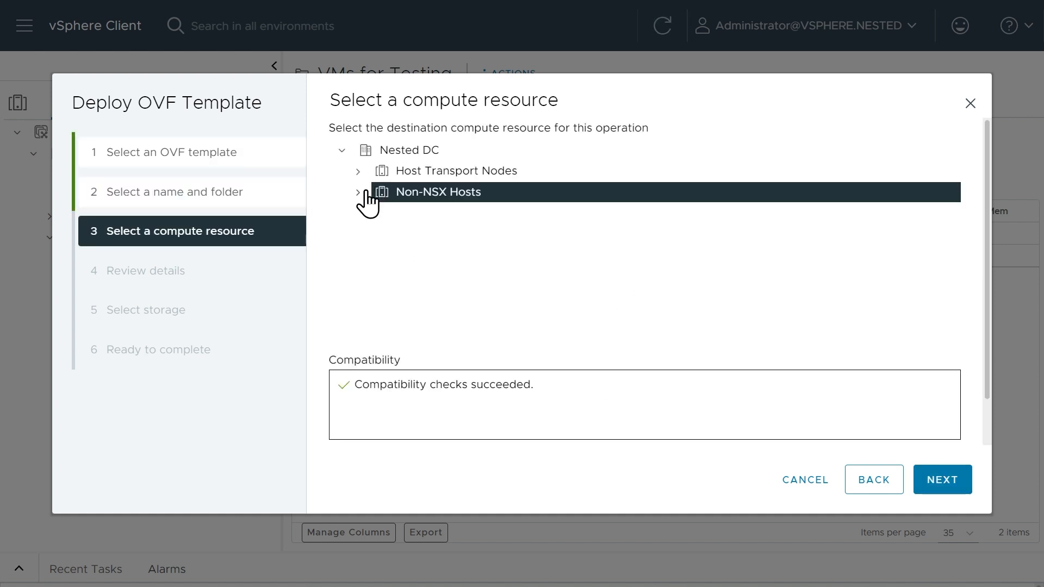
left_click(358, 171)
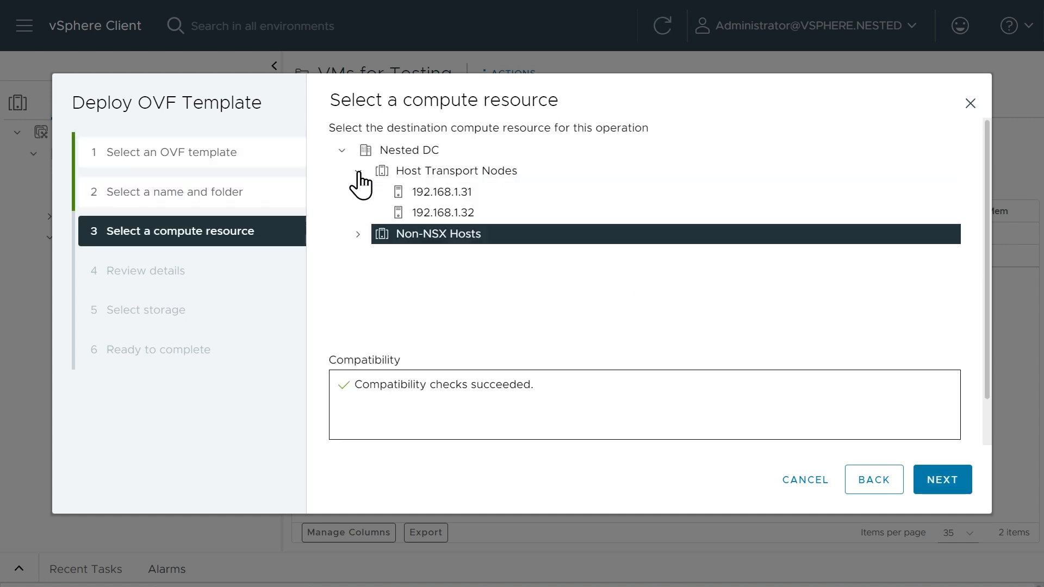
left_click(457, 202)
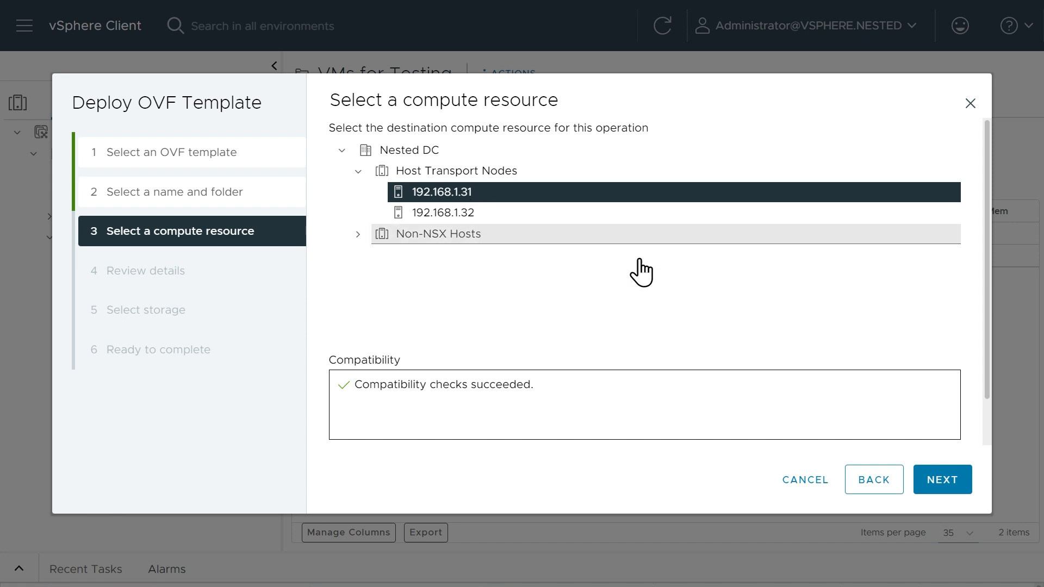
left_click(949, 484)
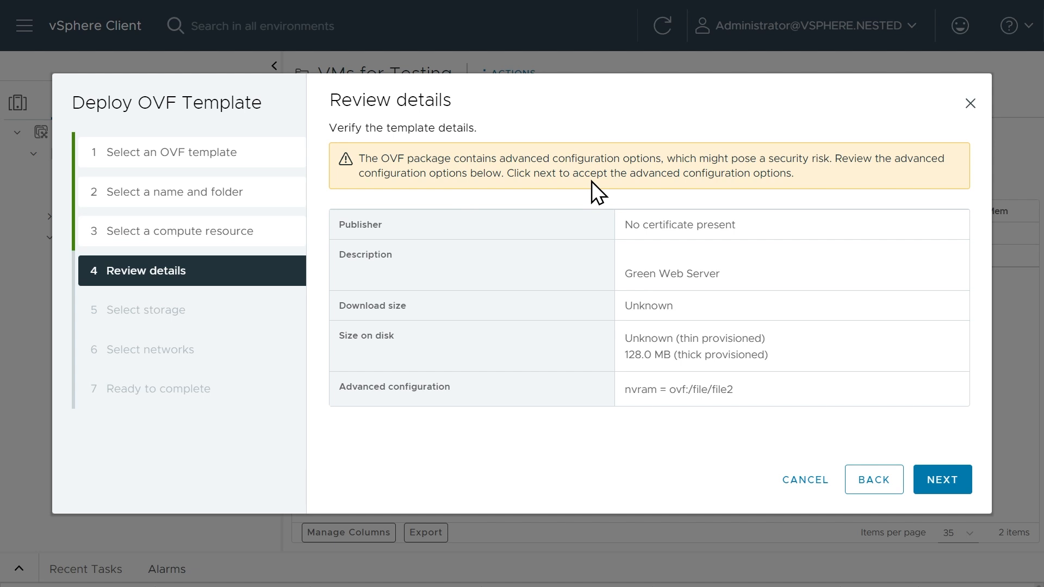
Accept the template details and store the VM on ESXi-A DS-1 with the Thin Provision disk format
left_click(945, 487)
left_click(345, 279)
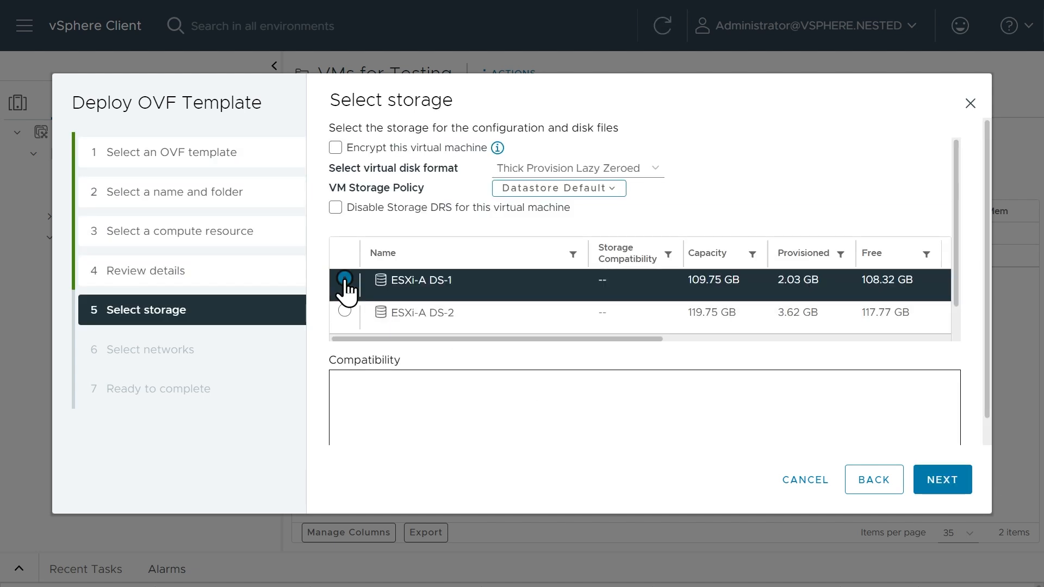
left_click(546, 169)
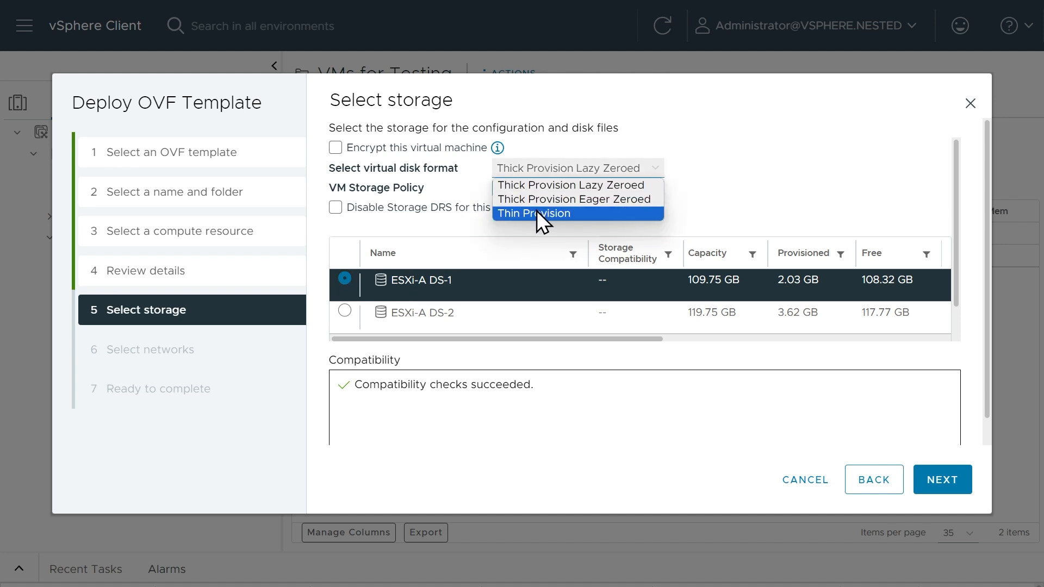
left_click(542, 214)
left_click(941, 481)
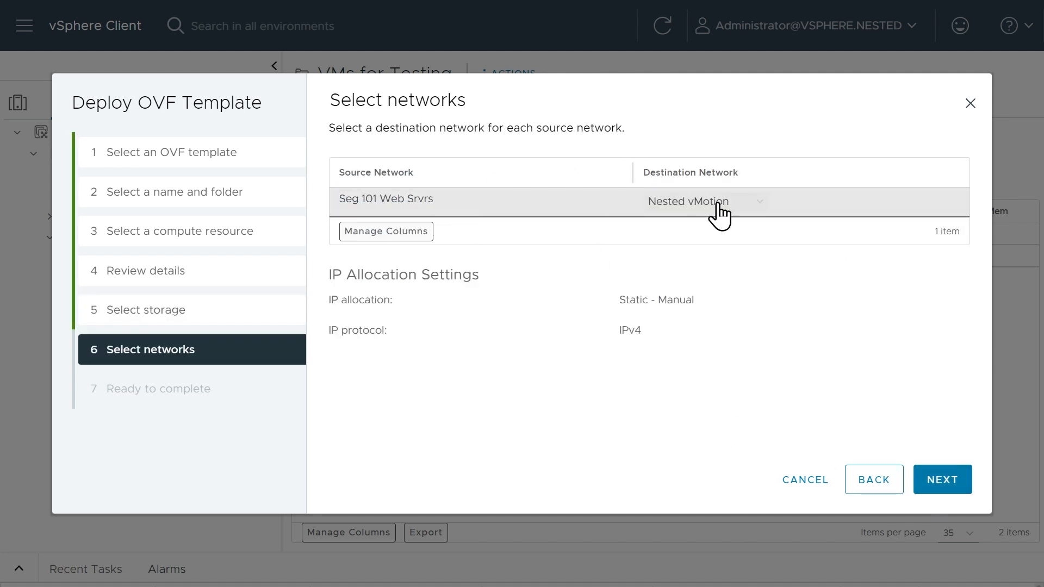
Map the source network Seg 101 Web Srvrs to Overlay Segment 10, finish the OVF deployment and show its recent tasks
left_click(718, 214)
left_click(700, 246)
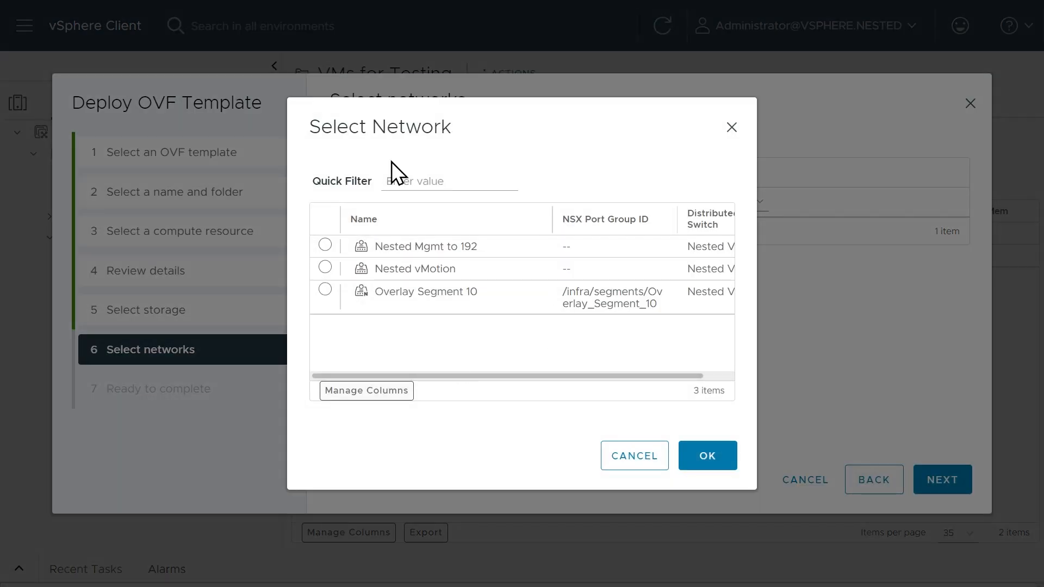
left_click(325, 289)
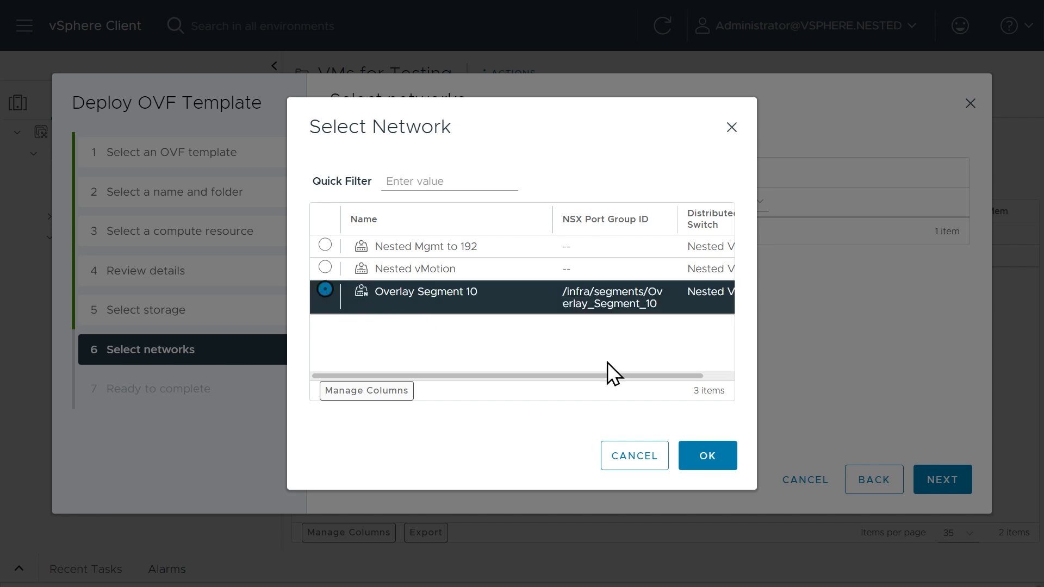
left_click(707, 456)
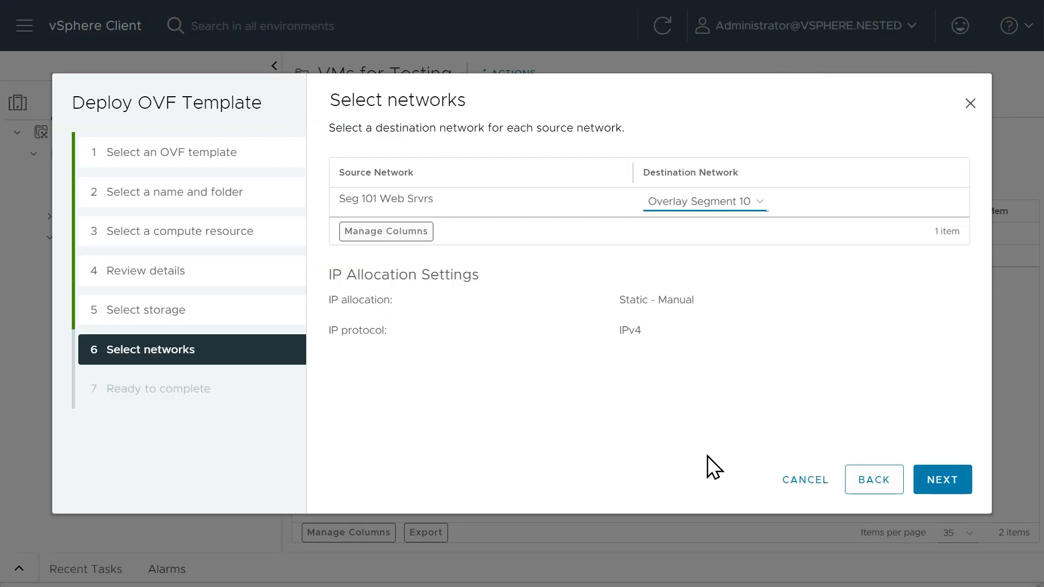
left_click(942, 481)
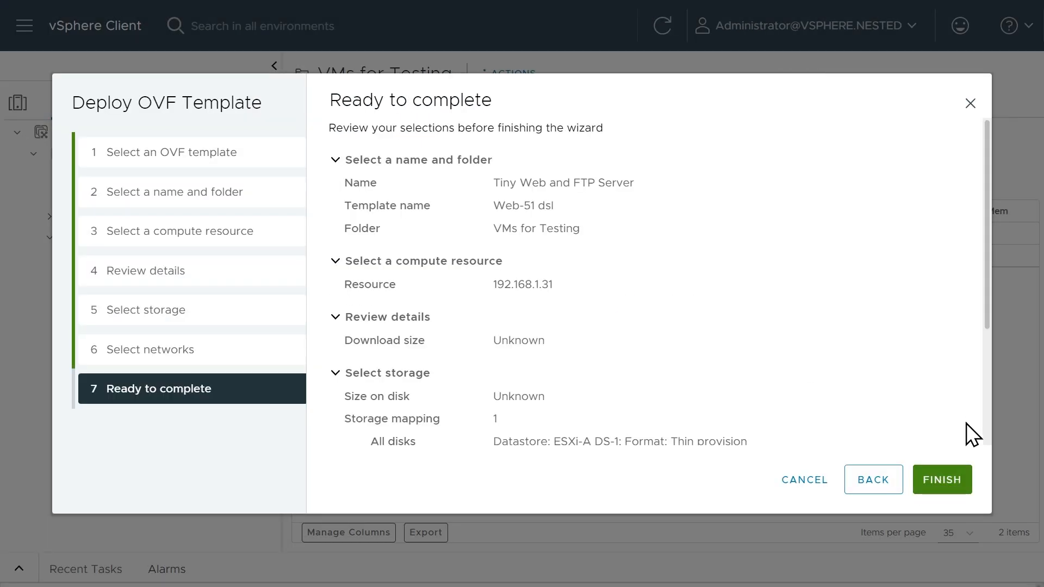
left_click(939, 490)
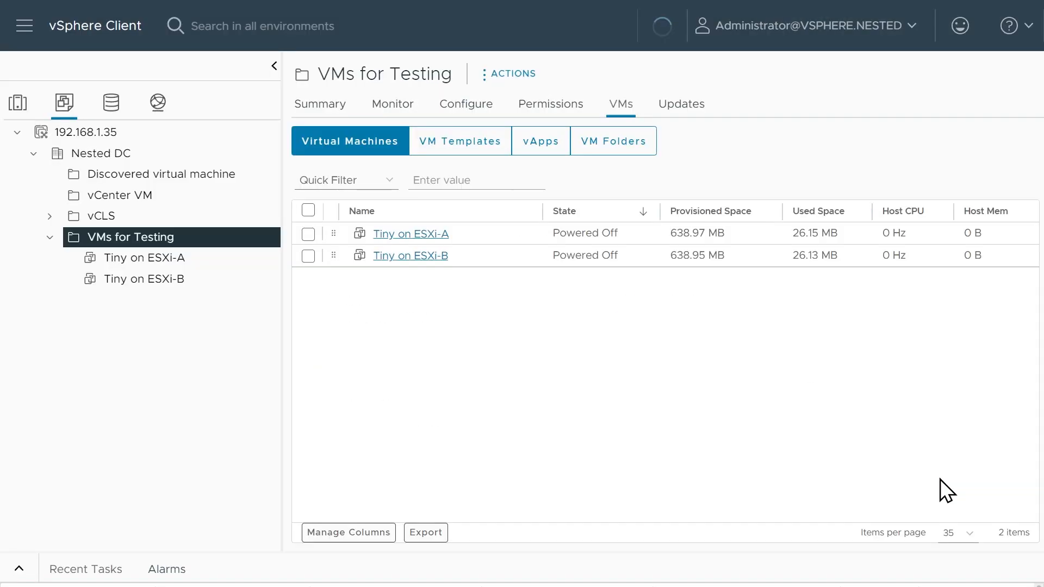
left_click(19, 570)
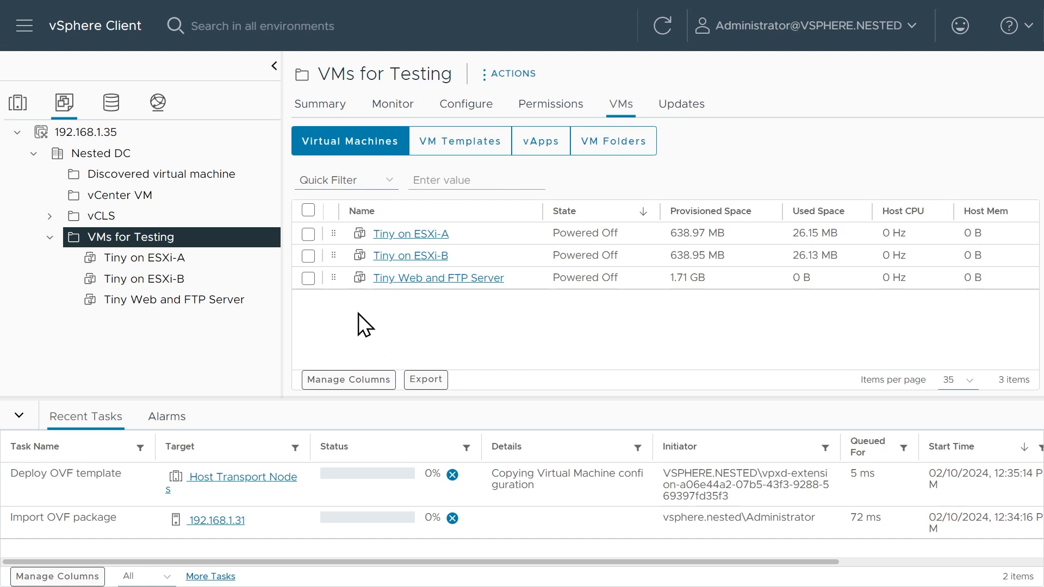
Create a folder named "ISOs on ESXi-B Datastore" in the files of datastore ESXi-B DS-1
left_click(112, 103)
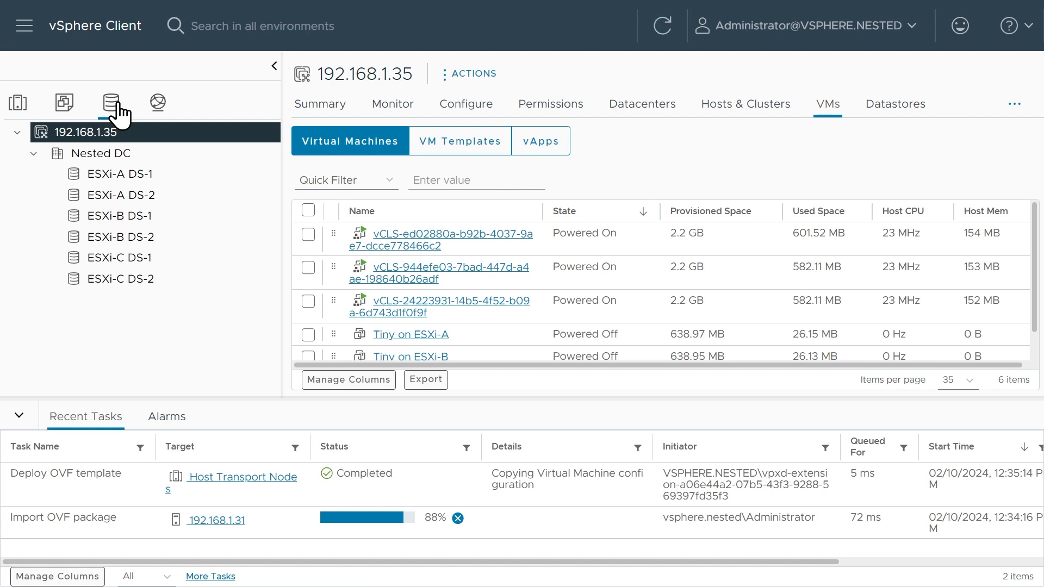
left_click(120, 223)
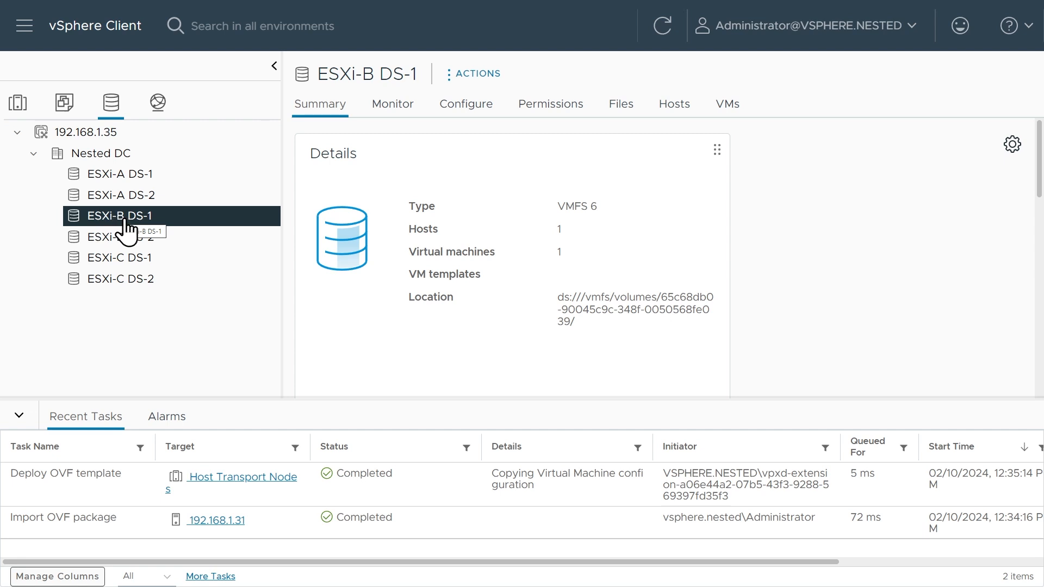
left_click(626, 112)
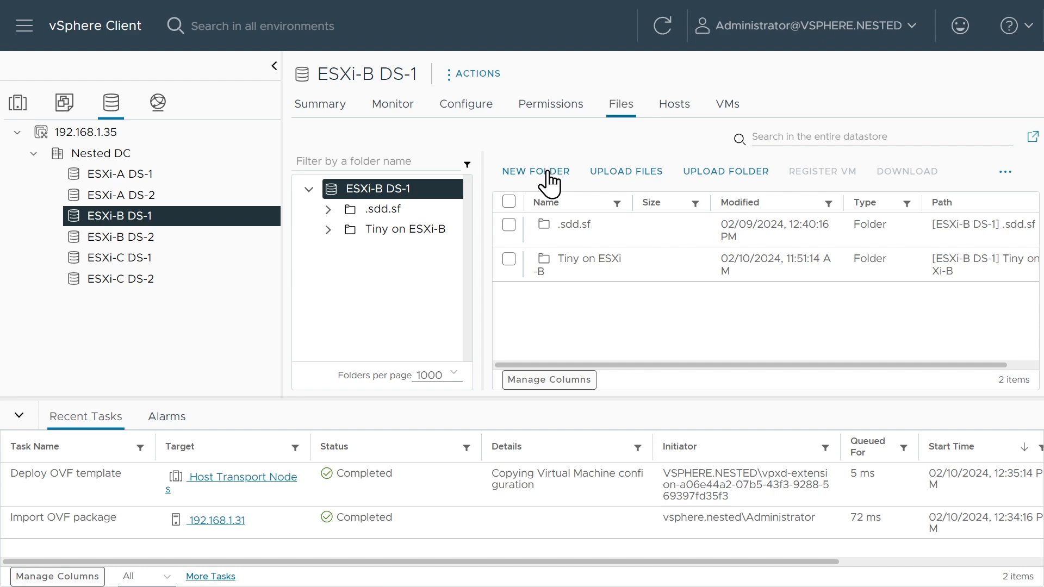
left_click(547, 173)
left_click(437, 294)
type("ISOs on ESXi-B Datastore")
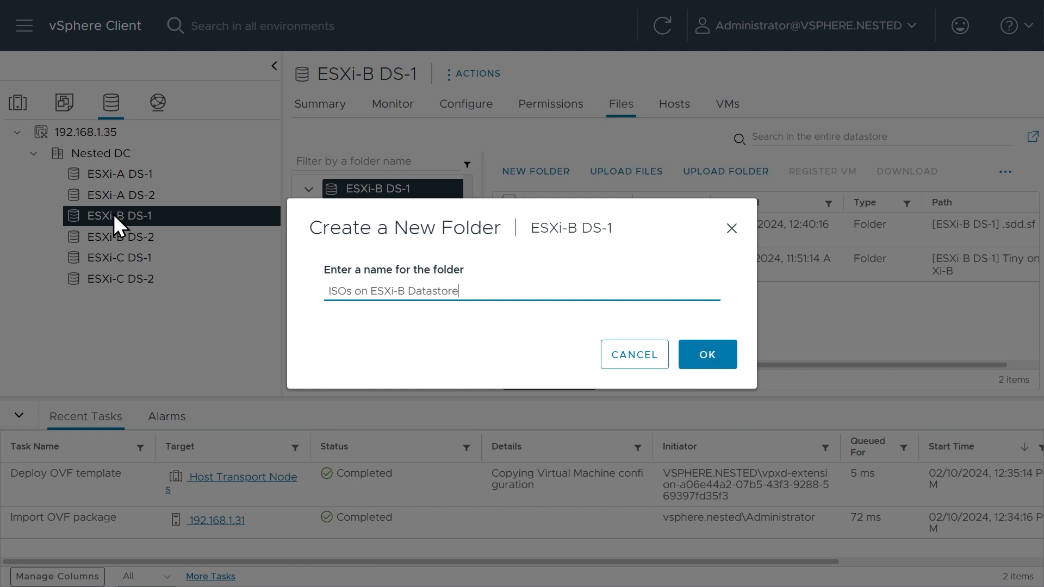
left_click(708, 359)
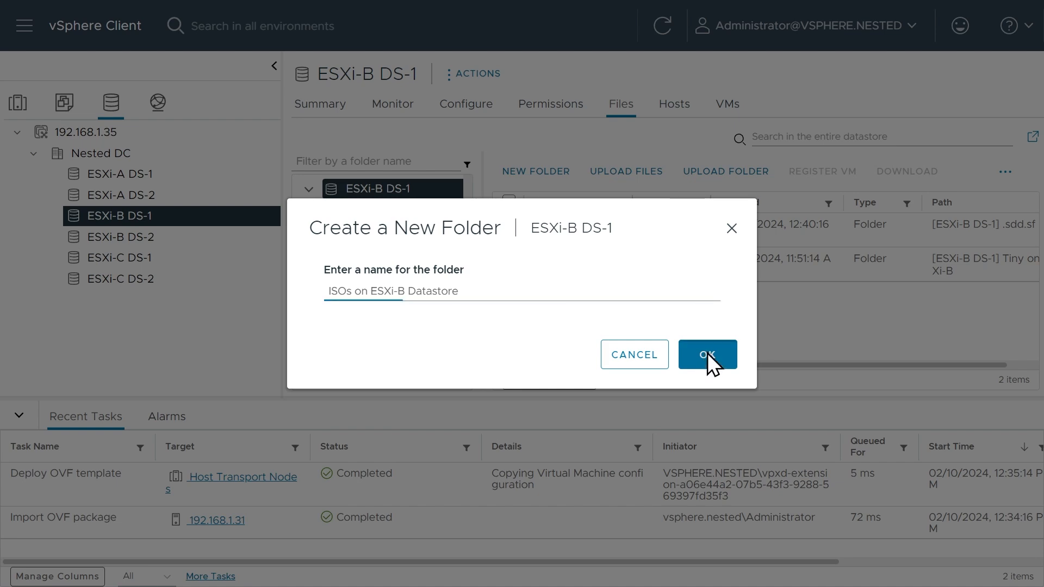
Try to upload linuxmint-21.2-cinnamon-64bit.iso into the ISOs on ESXi-B Datastore folder and collapse the recent tasks
left_click(386, 239)
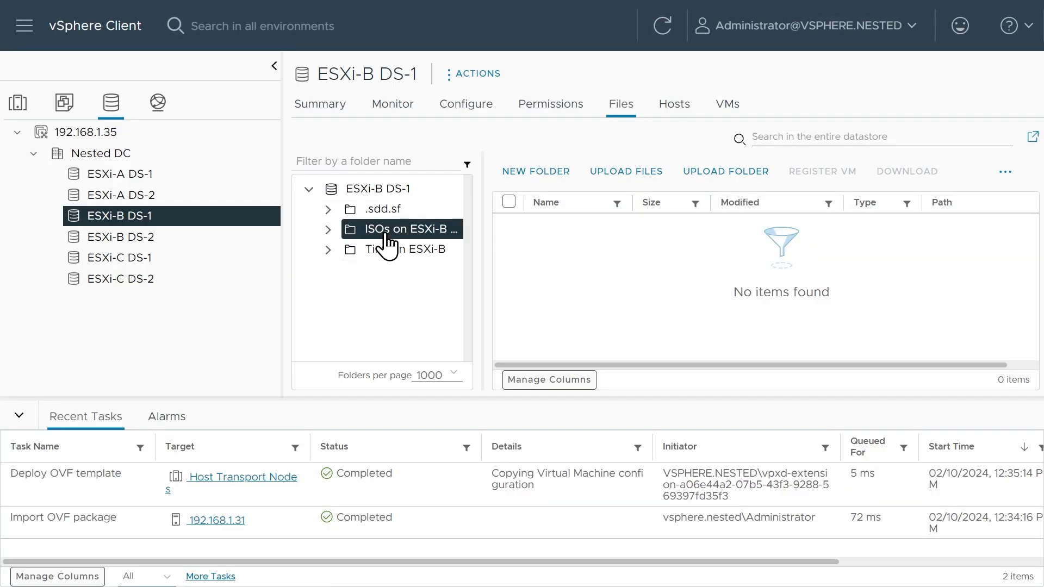
left_click(620, 173)
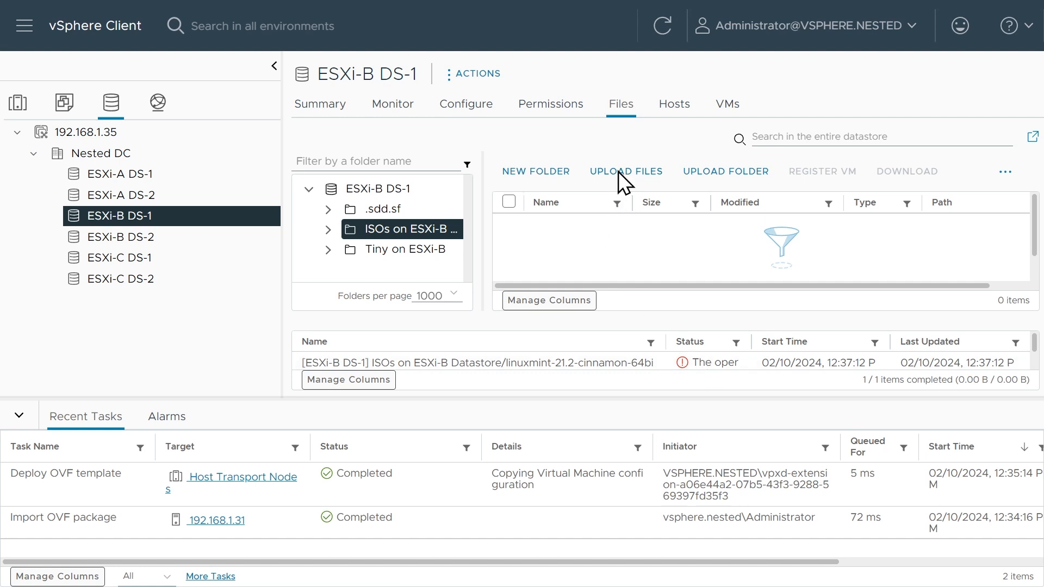
left_click(19, 416)
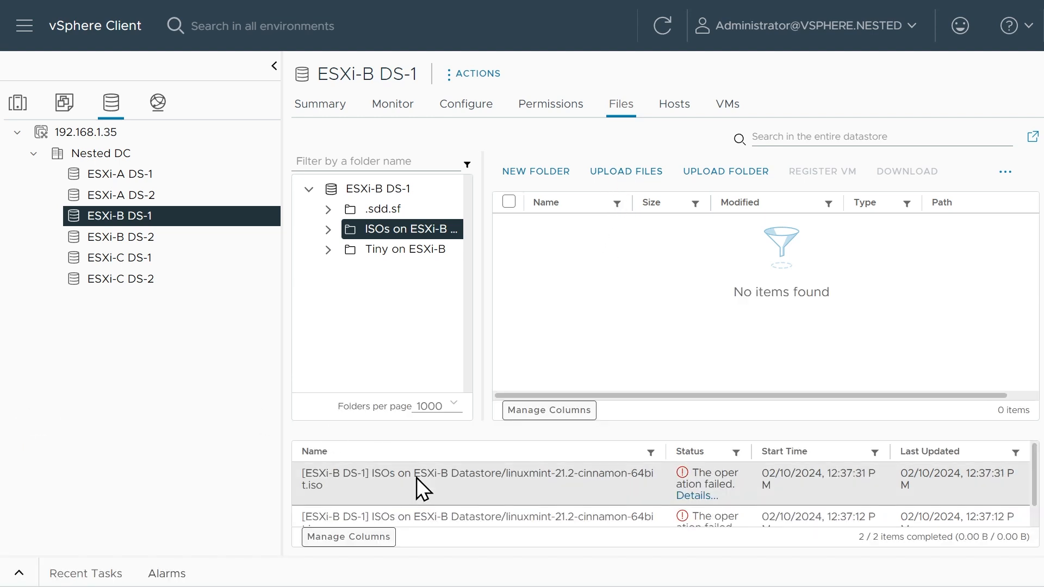
left_click(690, 498)
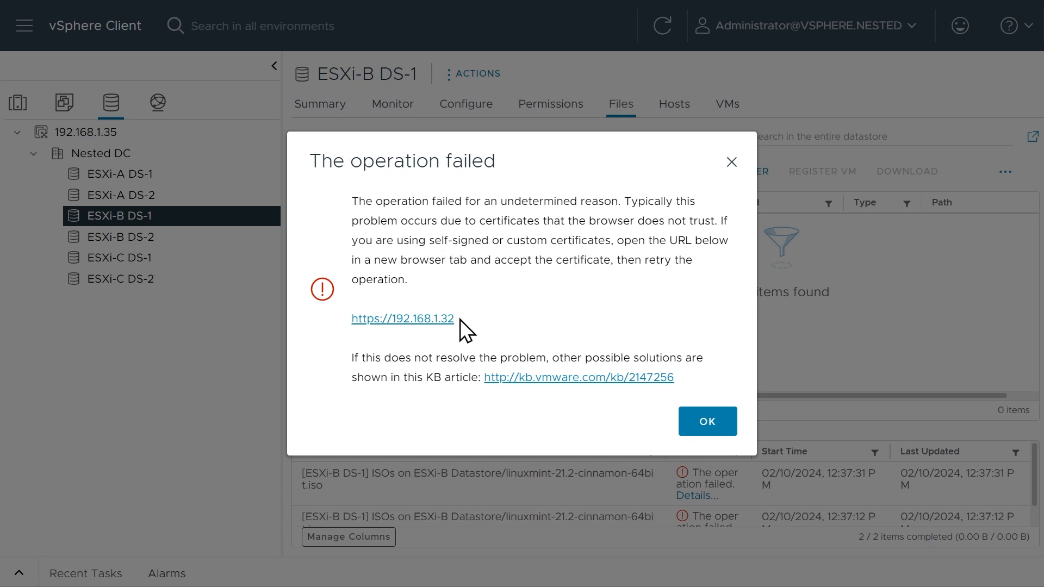
left_click(429, 319)
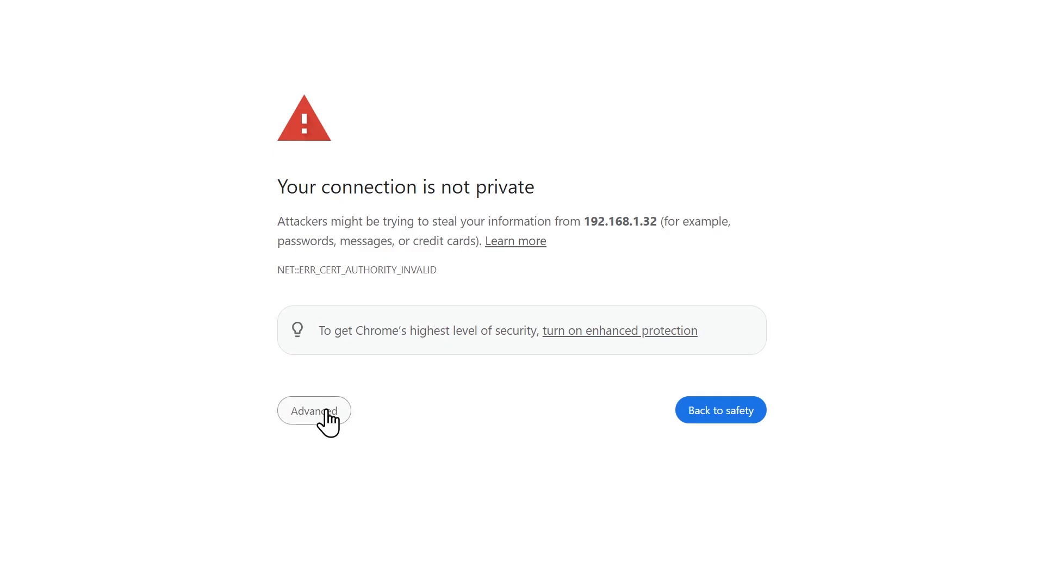
left_click(326, 411)
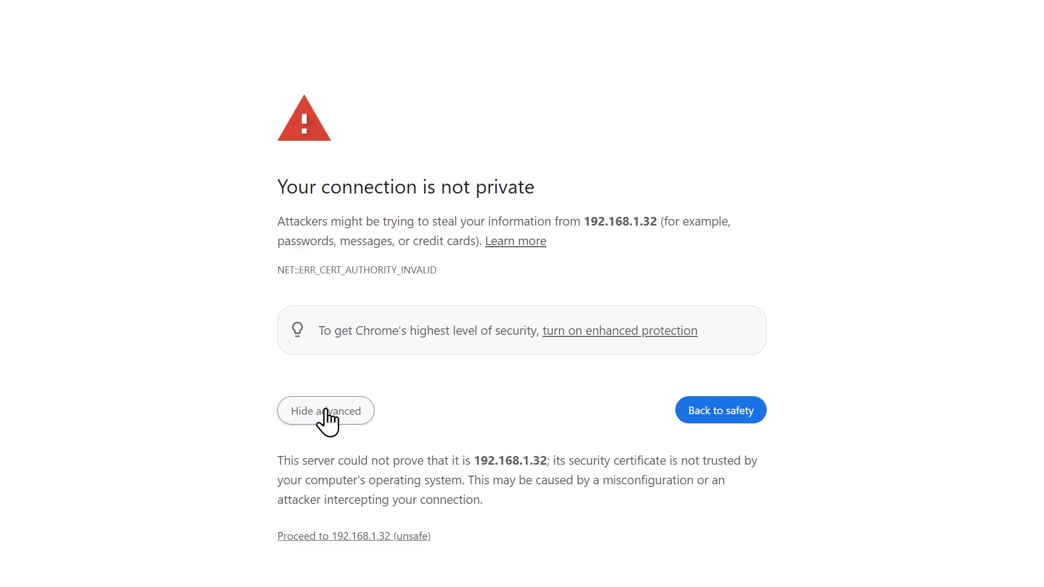
left_click(356, 533)
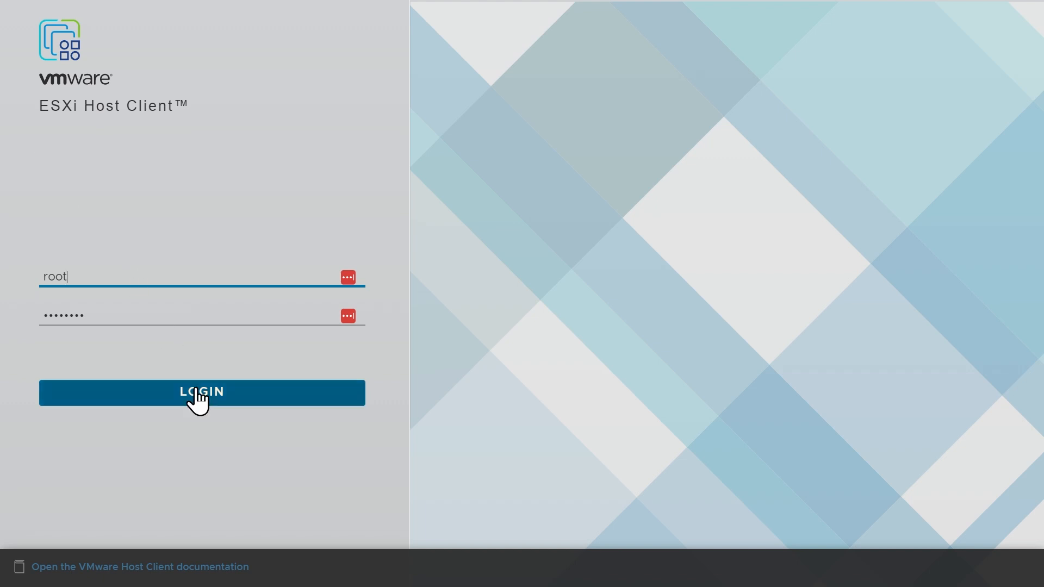
left_click(200, 395)
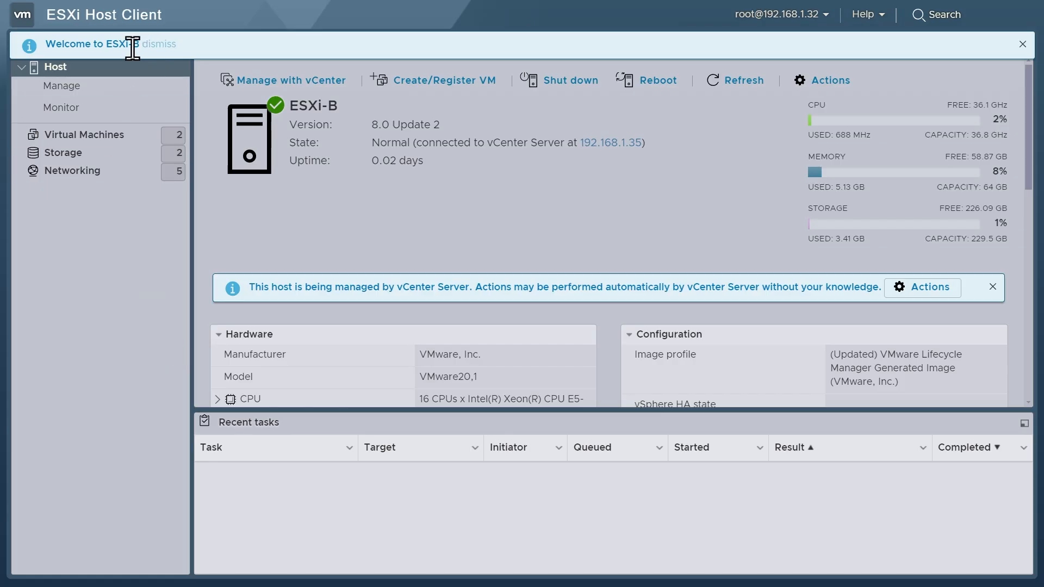
Browse datastore ESXi-B DS-1 from the host's storage and start an upload into the ISOs on ESXi-B Datastore folder
left_click(70, 156)
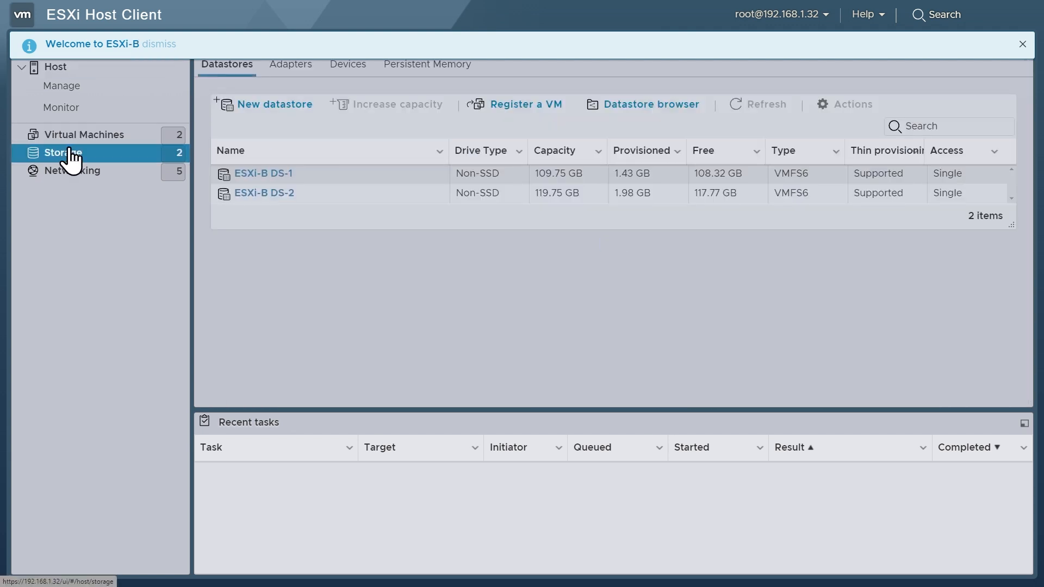
left_click(246, 173)
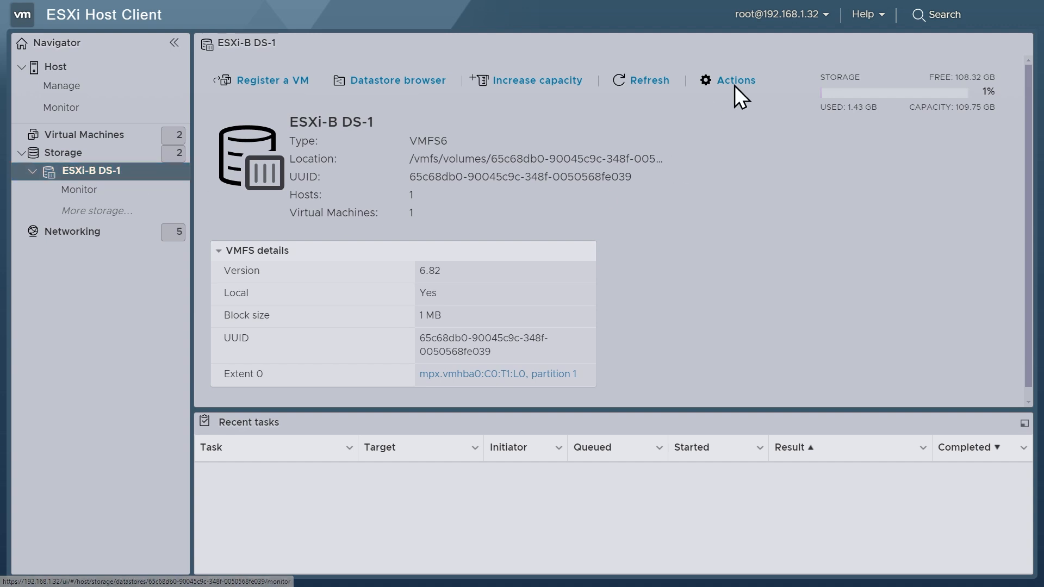
left_click(748, 87)
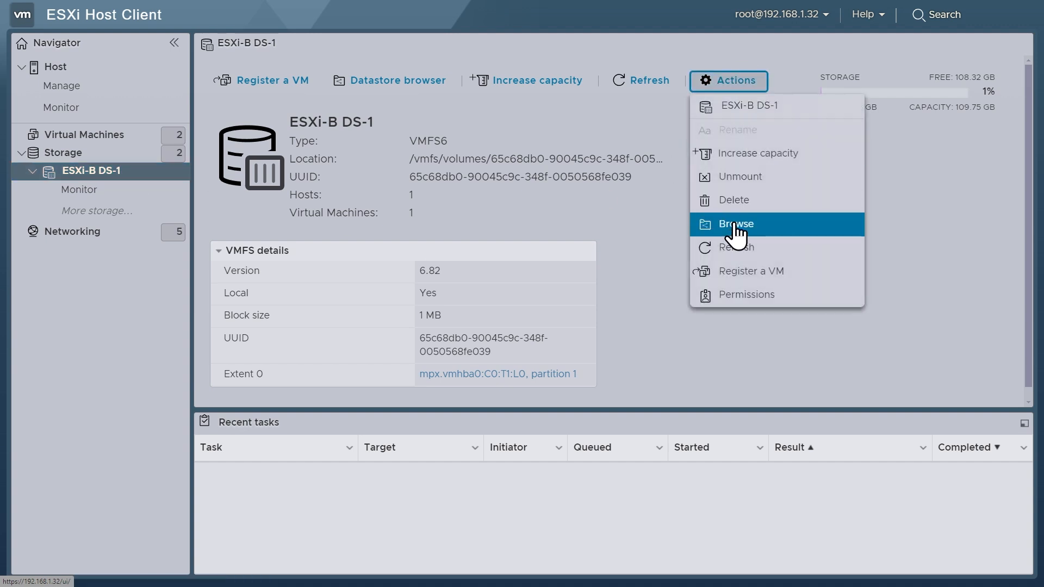
left_click(735, 224)
left_click(271, 197)
left_click(271, 186)
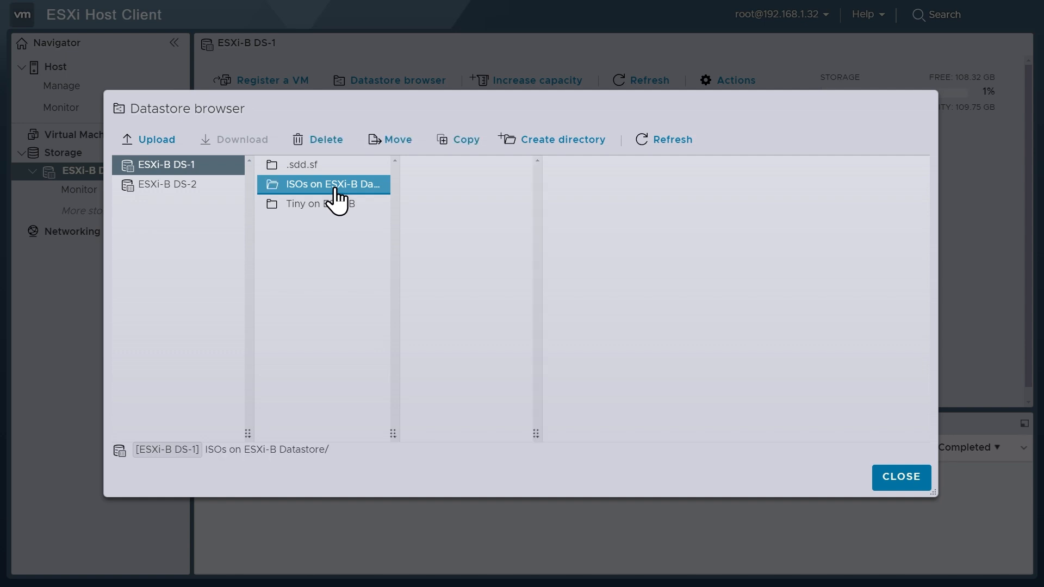
left_click(162, 142)
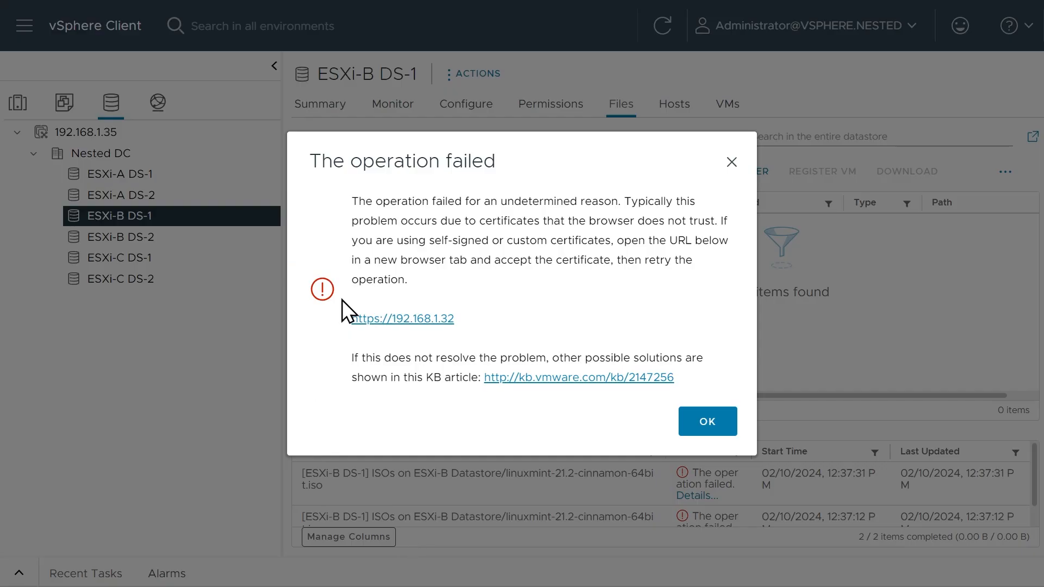
Back in vSphere Client, dismiss the failure details and start creating a new virtual machine named Mint Linux in the VMs for Testing folder
left_click(732, 163)
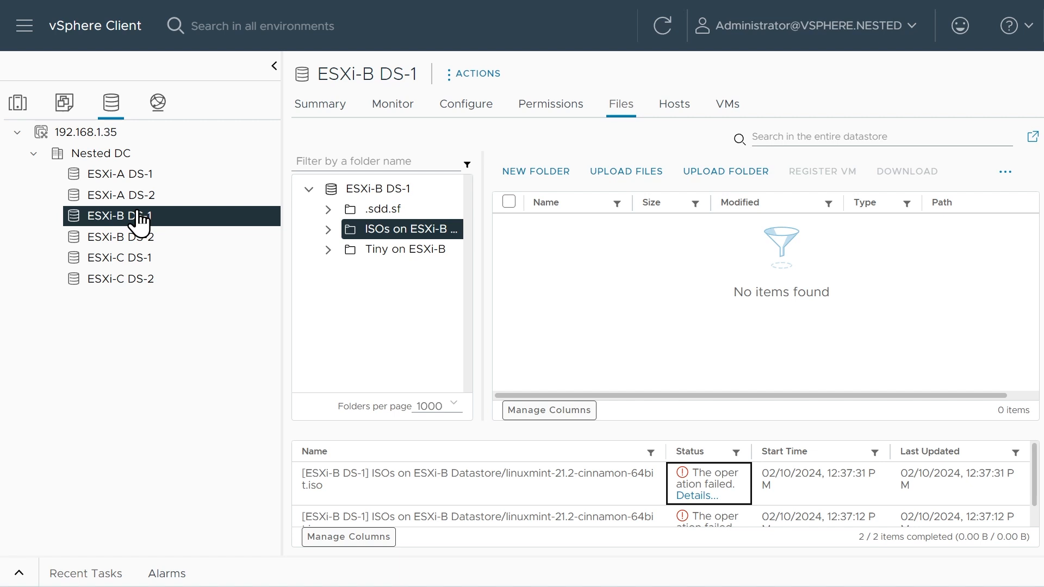
left_click(65, 102)
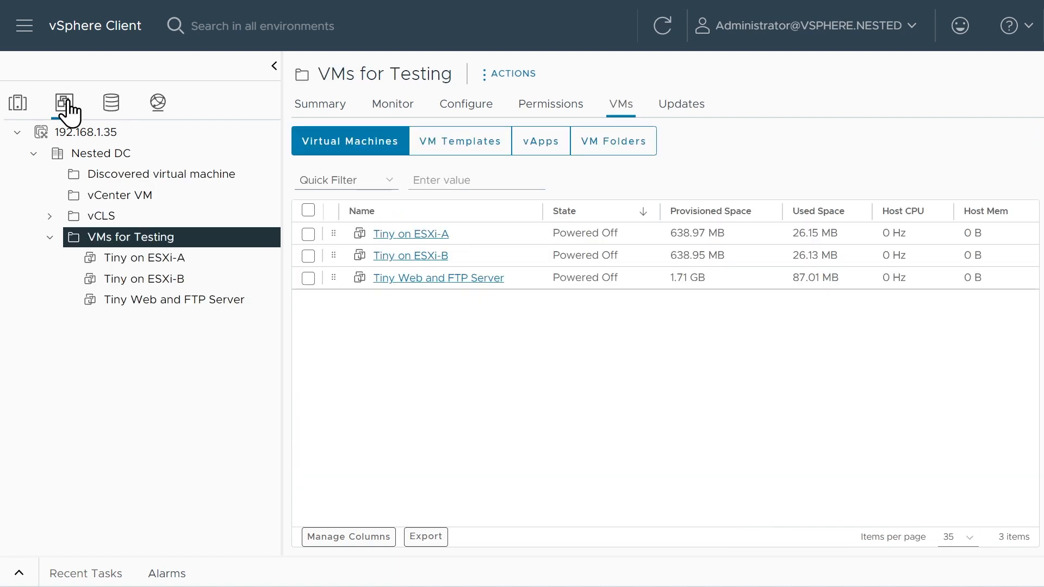
right_click(136, 238)
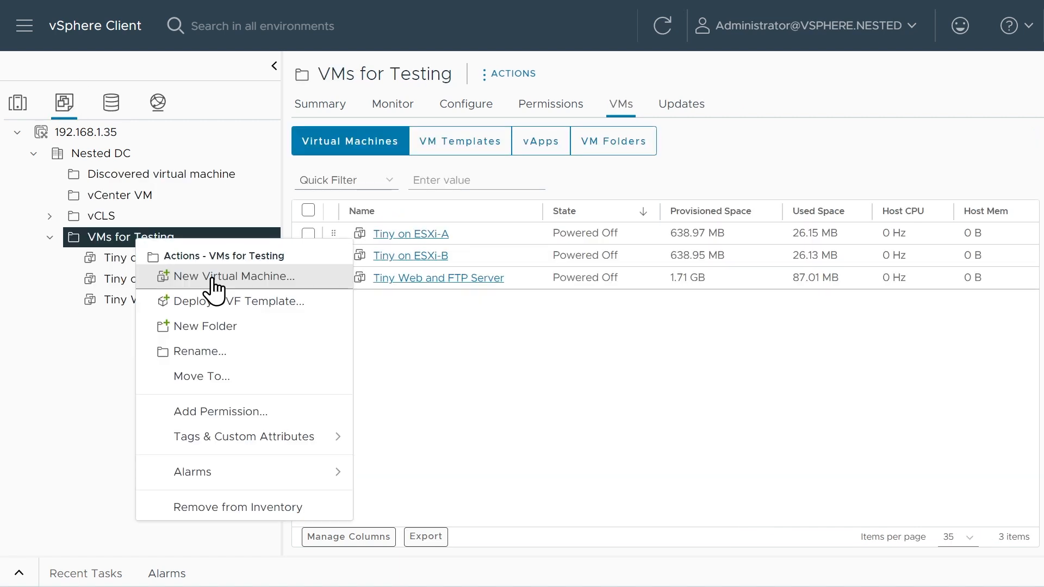
left_click(213, 278)
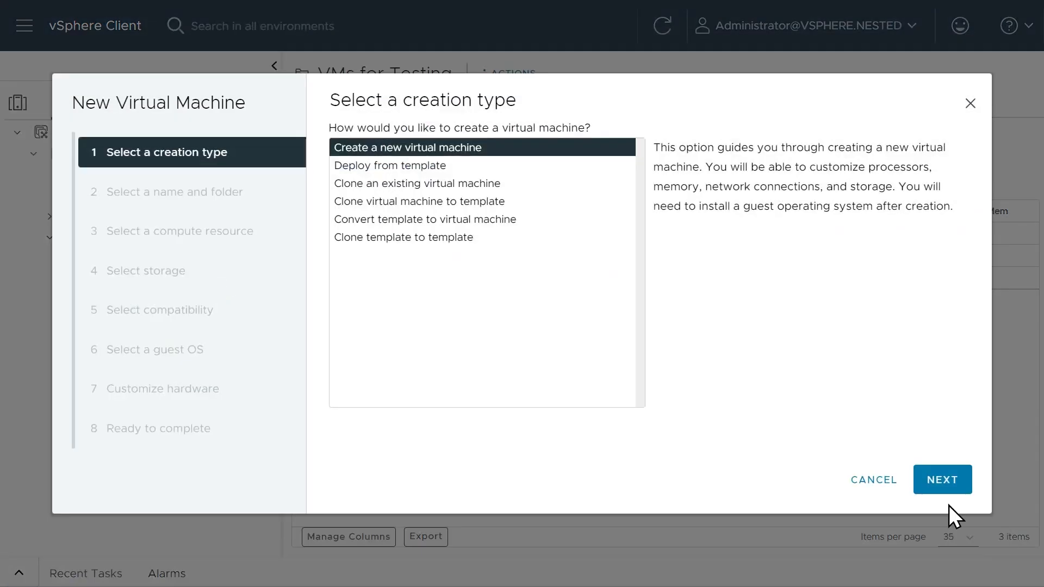
left_click(944, 485)
triple_click(569, 172)
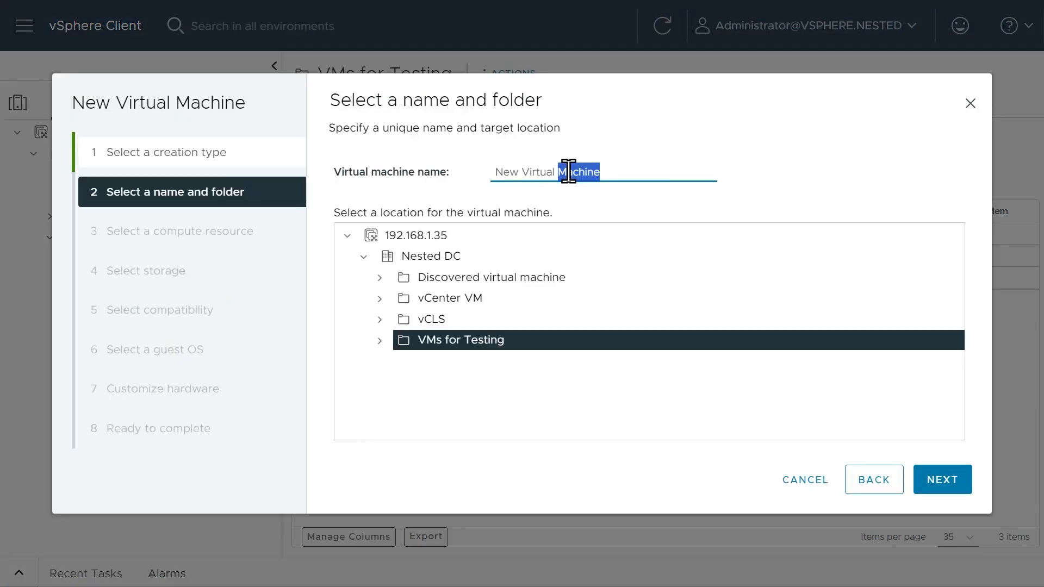
type("Mint Linux")
left_click(943, 479)
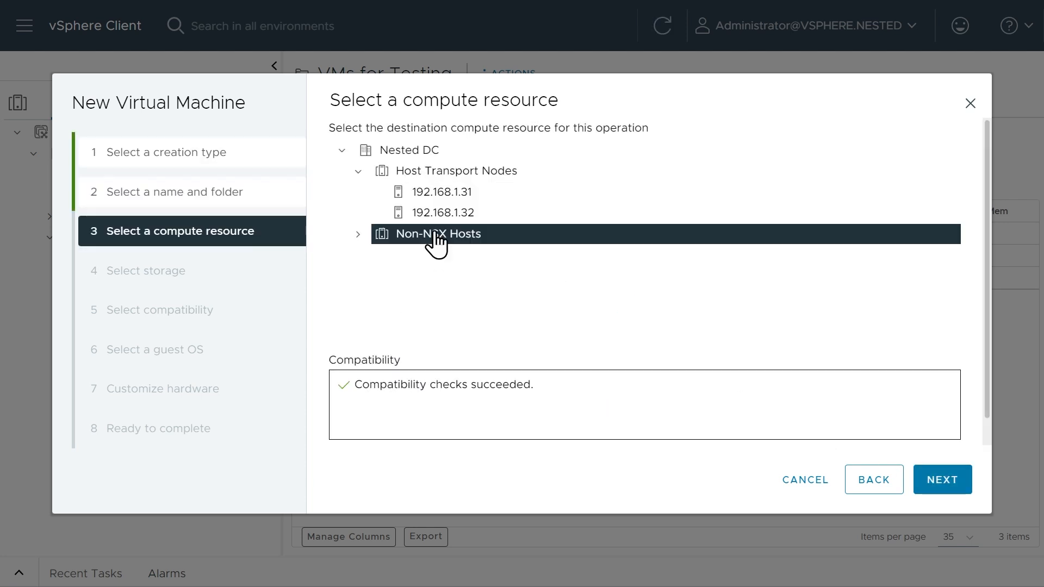
Place the VM on host 192.168.1.31 and datastore ESXi-A DS-1, accepting compatibility with ESXi 8.0 U2 and later
left_click(442, 197)
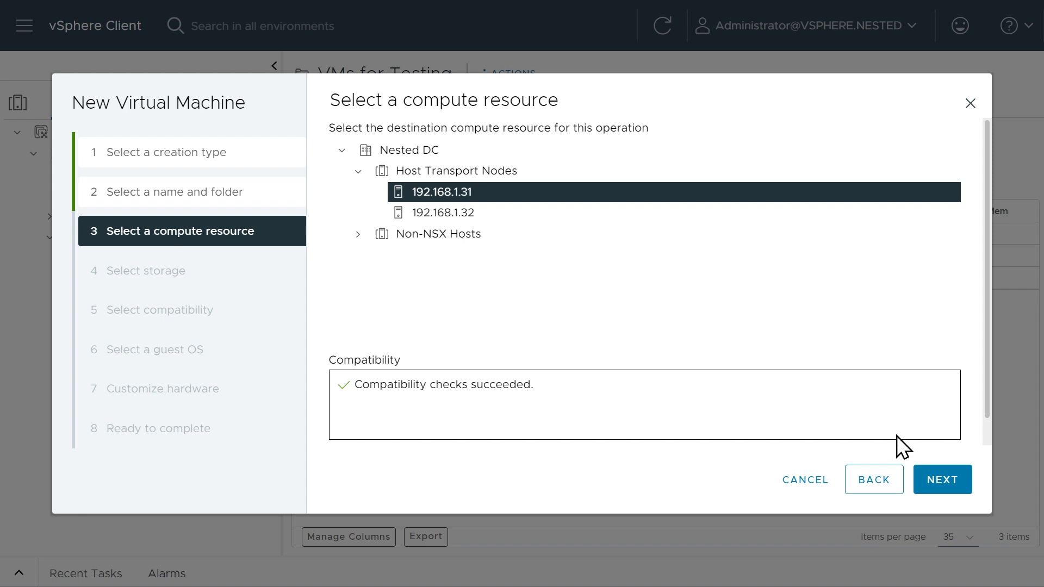
left_click(946, 481)
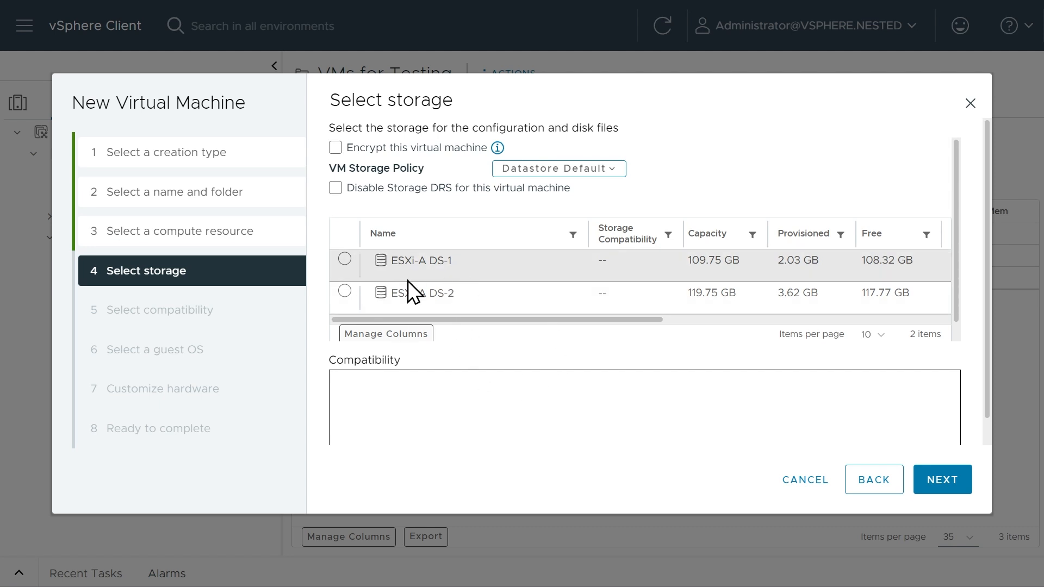
left_click(379, 265)
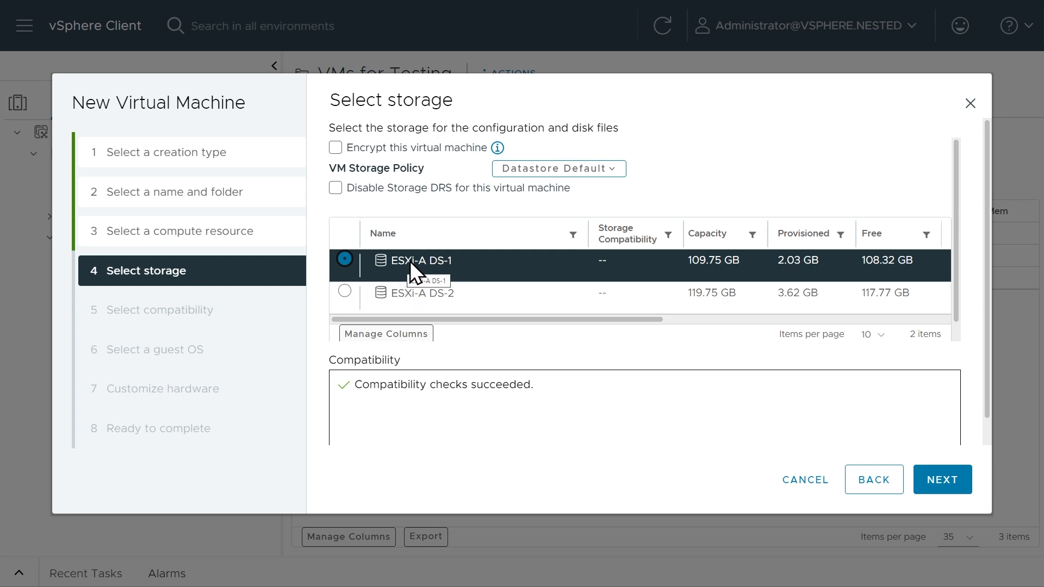
left_click(942, 488)
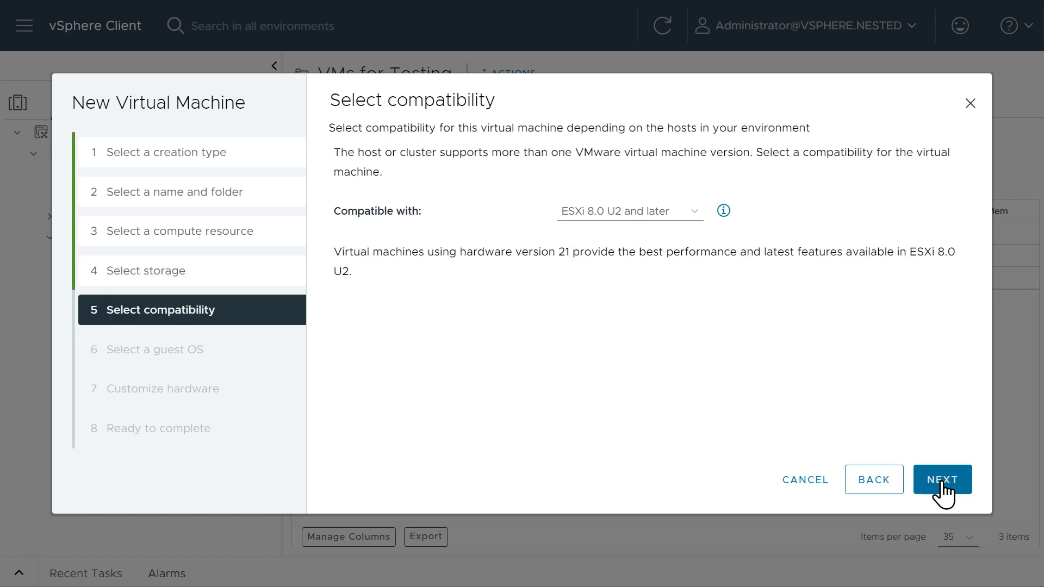
left_click(941, 486)
Set the guest OS family to Linux and the guest OS version to Ubuntu Linux (64-bit)
left_click(552, 234)
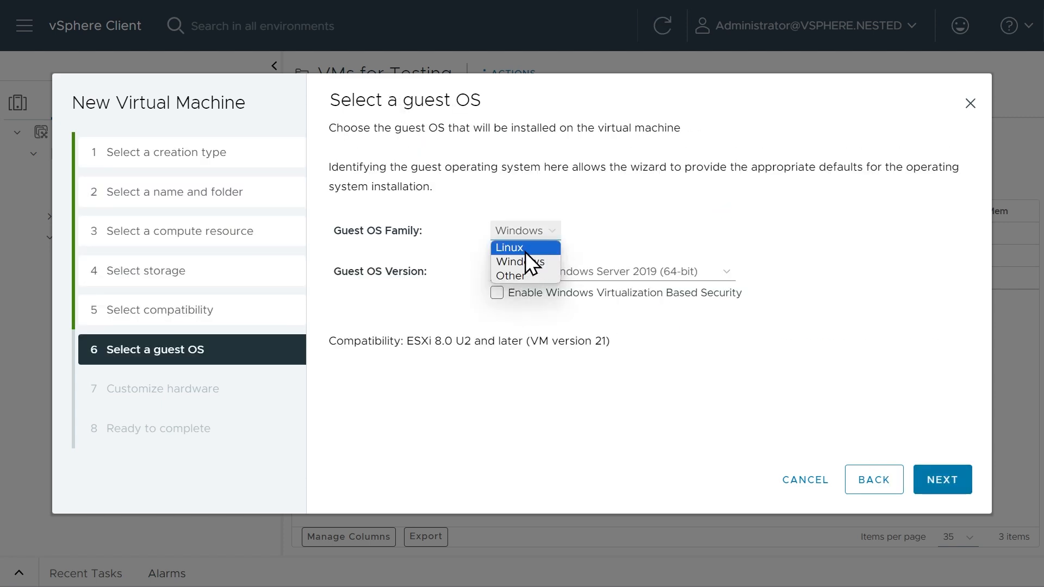
left_click(526, 246)
left_click(576, 272)
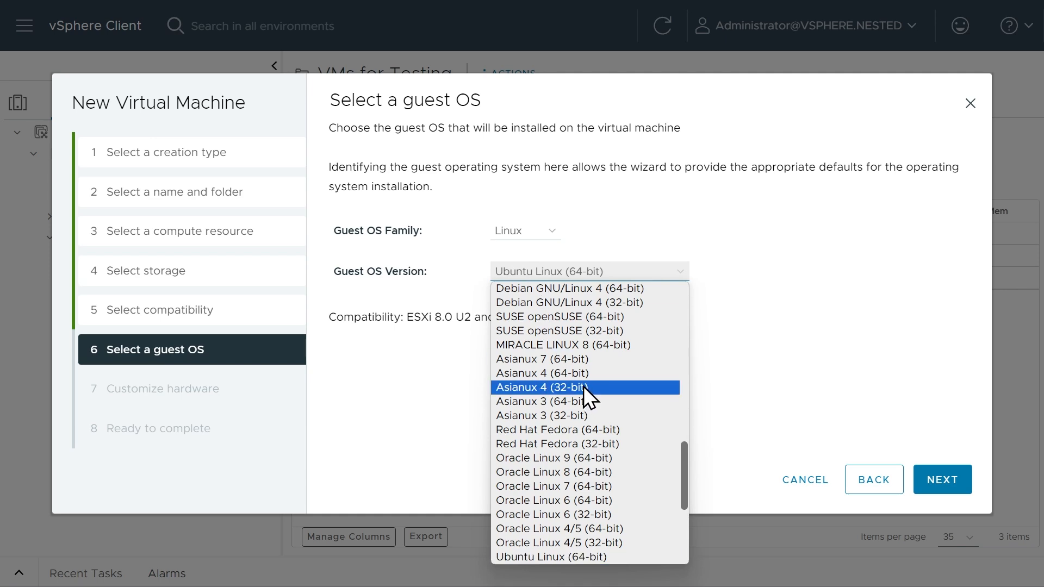
scroll(585, 388, "down", 5)
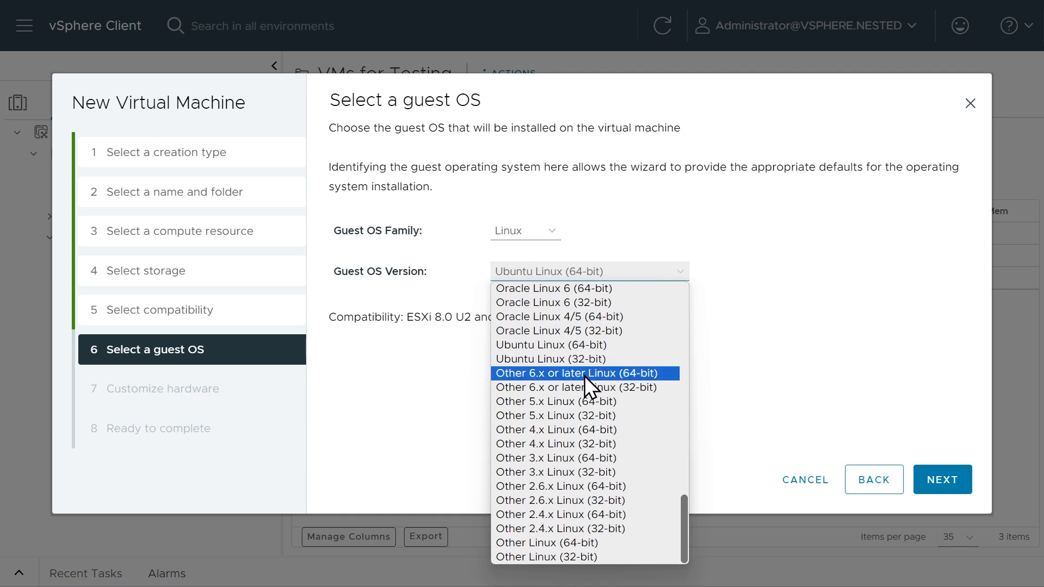
left_click(560, 344)
left_click(937, 481)
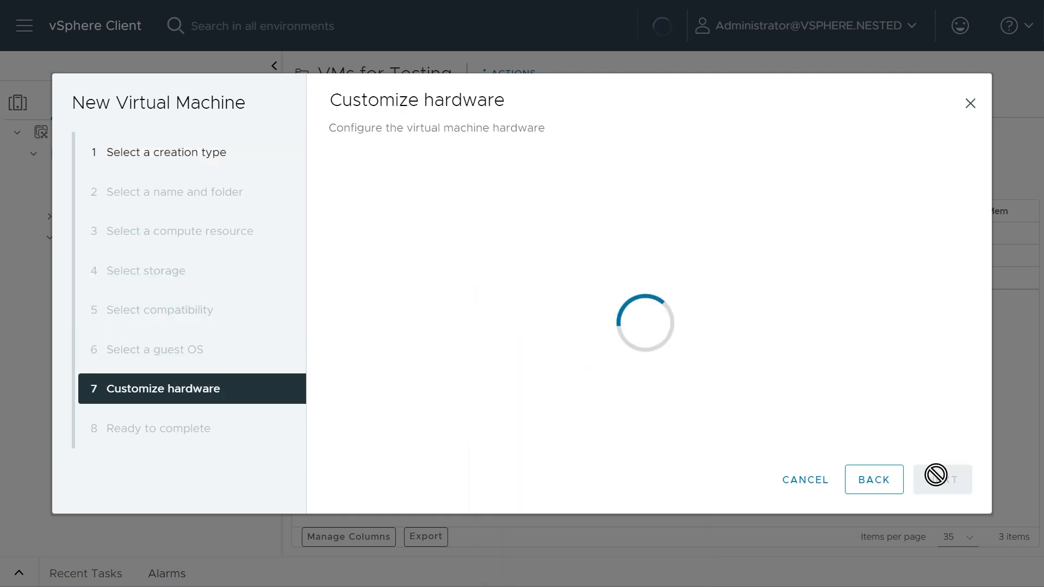
Give the VM 4 CPUs, exposing hardware assisted virtualization to the guest OS and enabling virtualized CPU performance counters
left_click(537, 223)
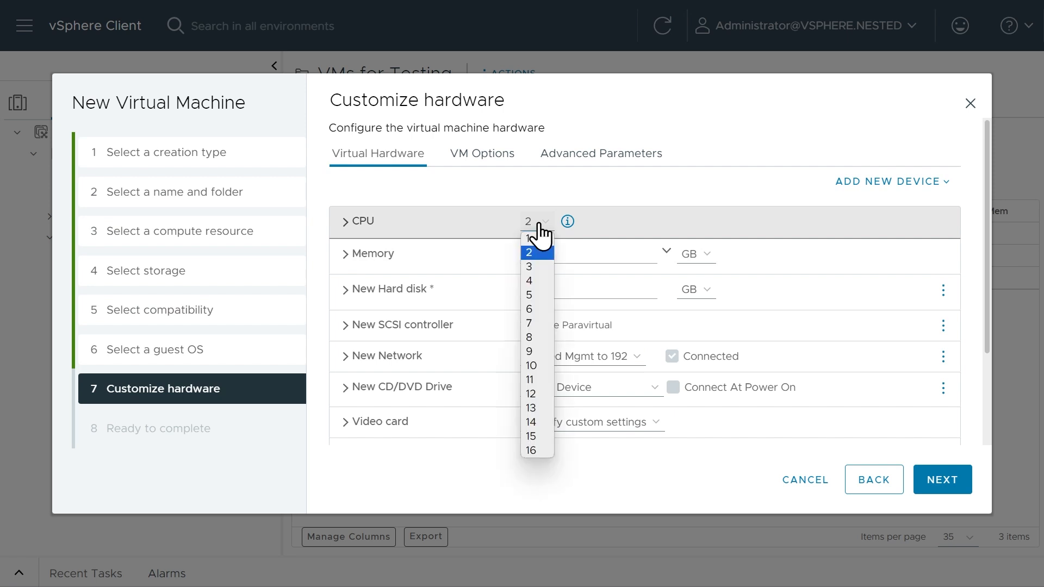
left_click(534, 278)
left_click(342, 227)
scroll(607, 334, "down", 3)
left_click(522, 300)
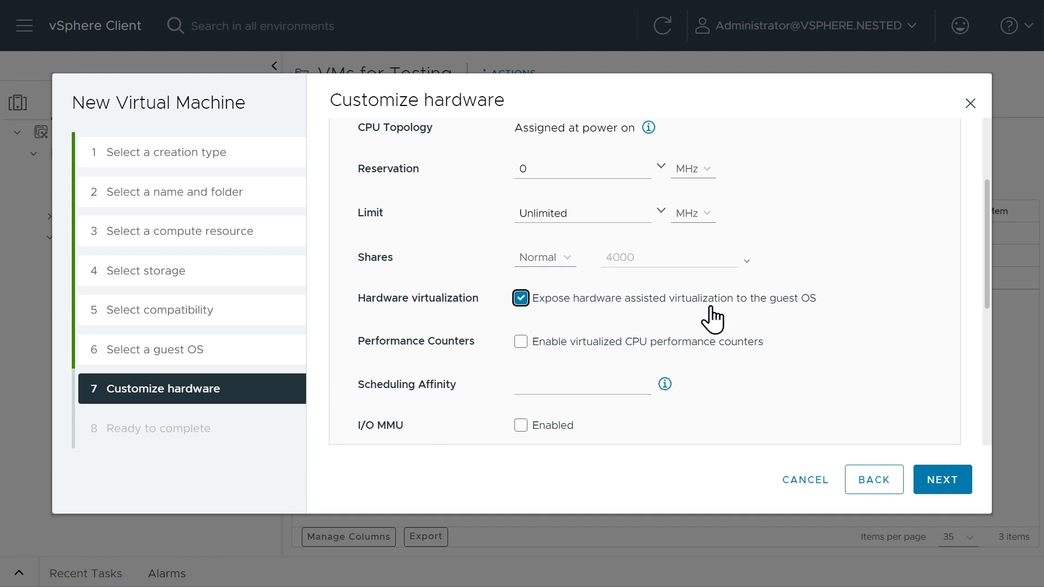
left_click(520, 341)
scroll(615, 317, "up", 5)
left_click(469, 224)
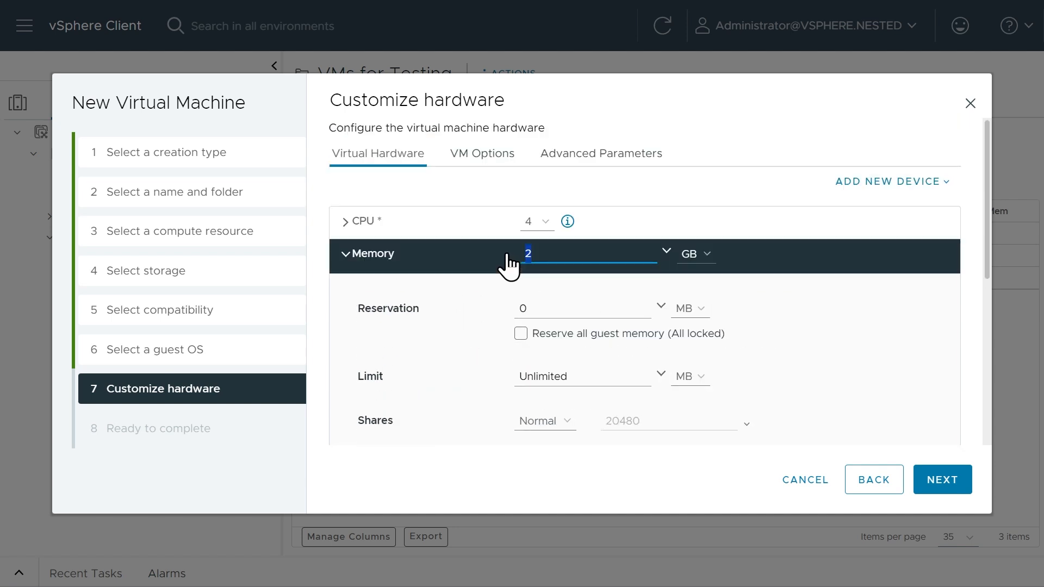
Set the VM's memory to 4 GB and its new hard disk to 75 GB with Thin Provision disk provisioning
type("4")
left_click(345, 254)
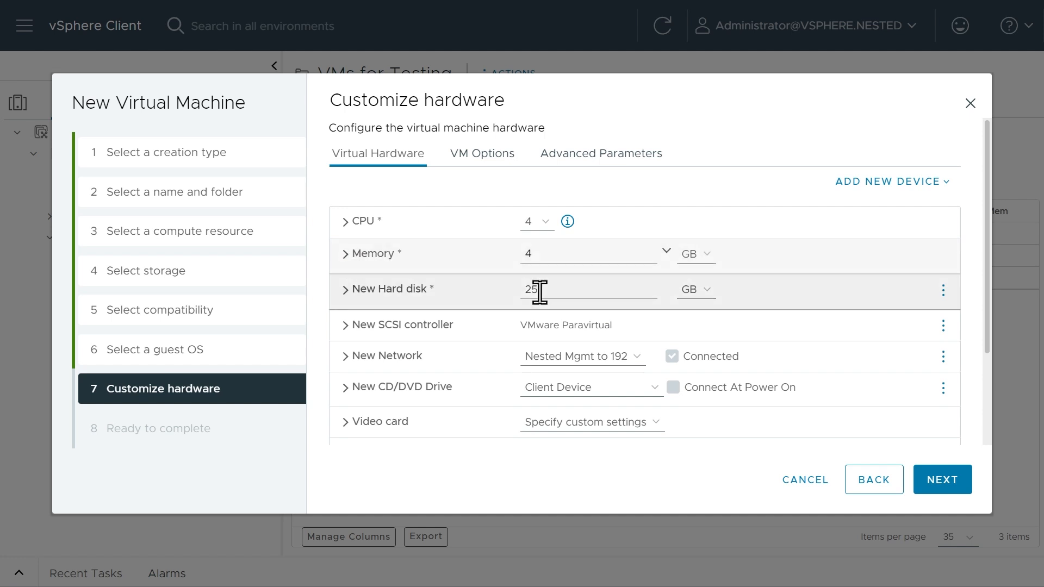
left_click(506, 292)
type("75")
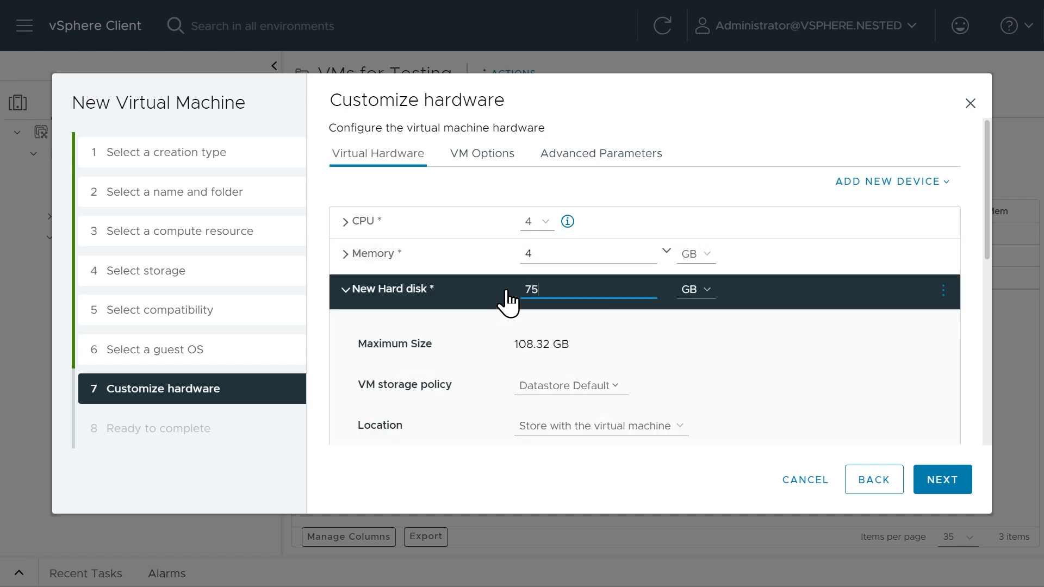
scroll(688, 217, "down", 3)
left_click(593, 326)
left_click(575, 367)
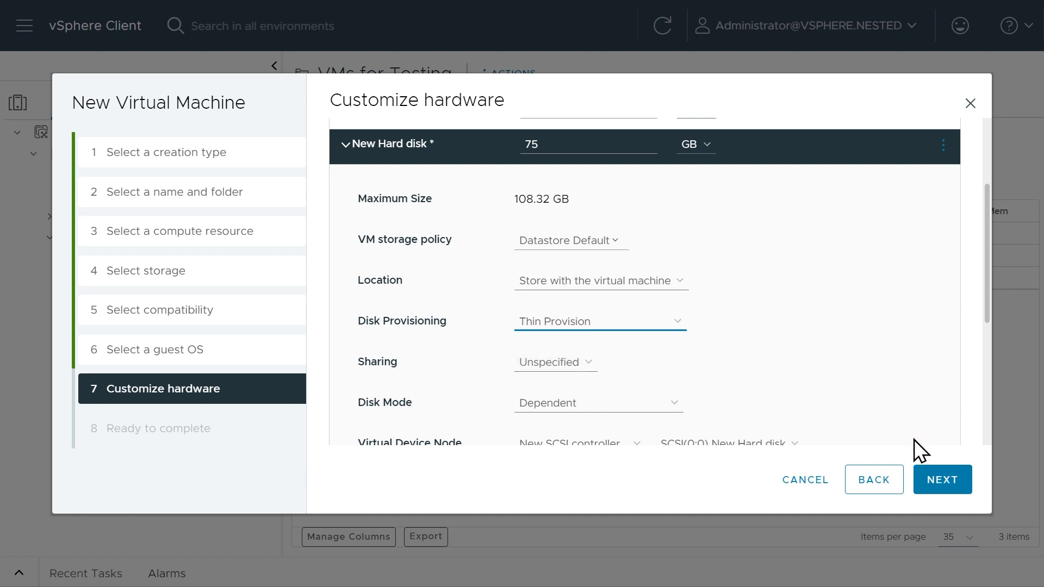
Accept the remaining hardware defaults and finish creating the Mint Linux virtual machine
scroll(834, 356, "down", 3)
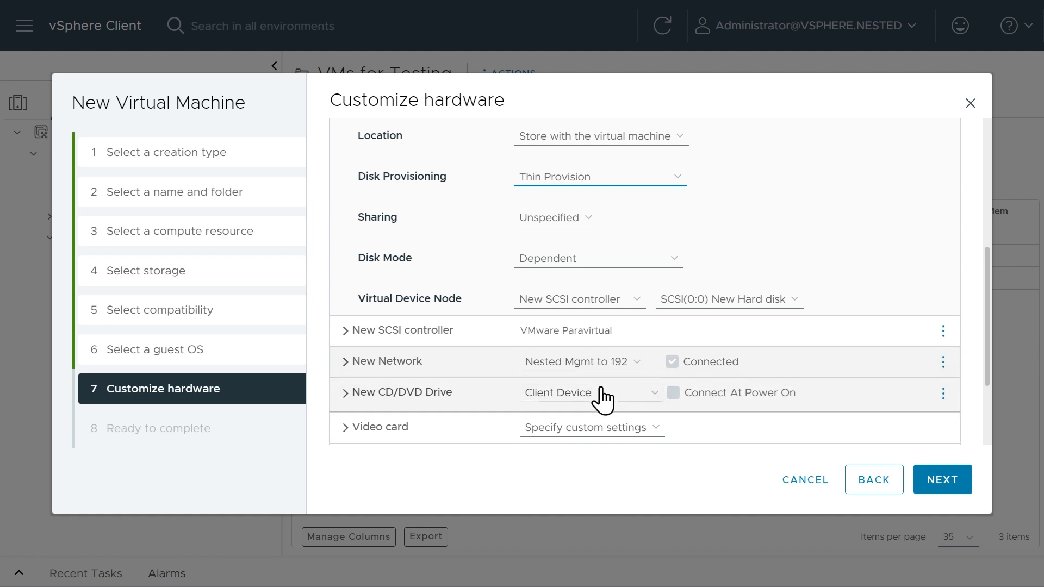
left_click(945, 488)
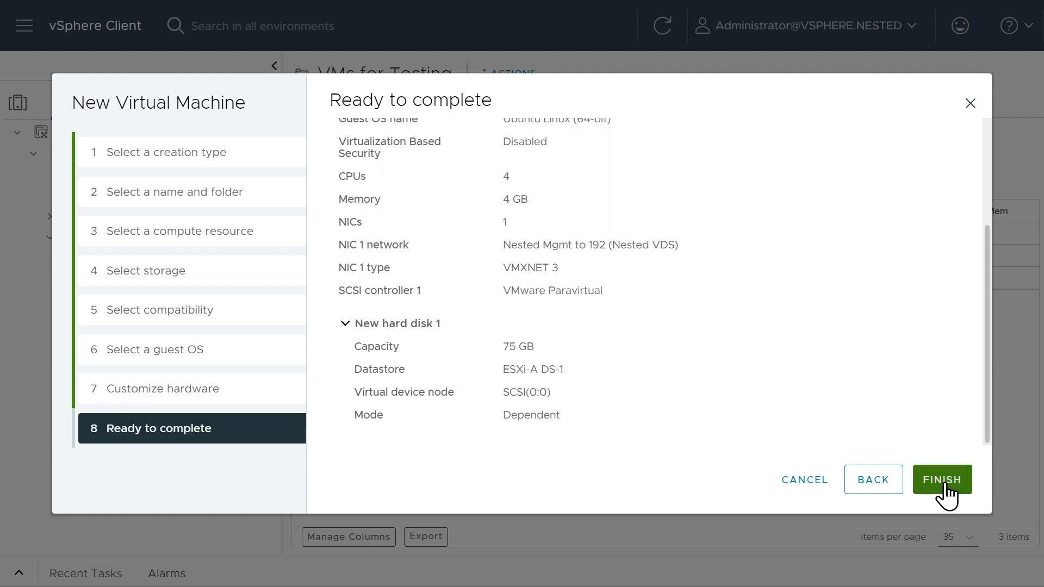
left_click(945, 492)
Connect network adapter 1 of the Mint Linux VM to Overlay Segment 10 and save its settings
left_click(157, 261)
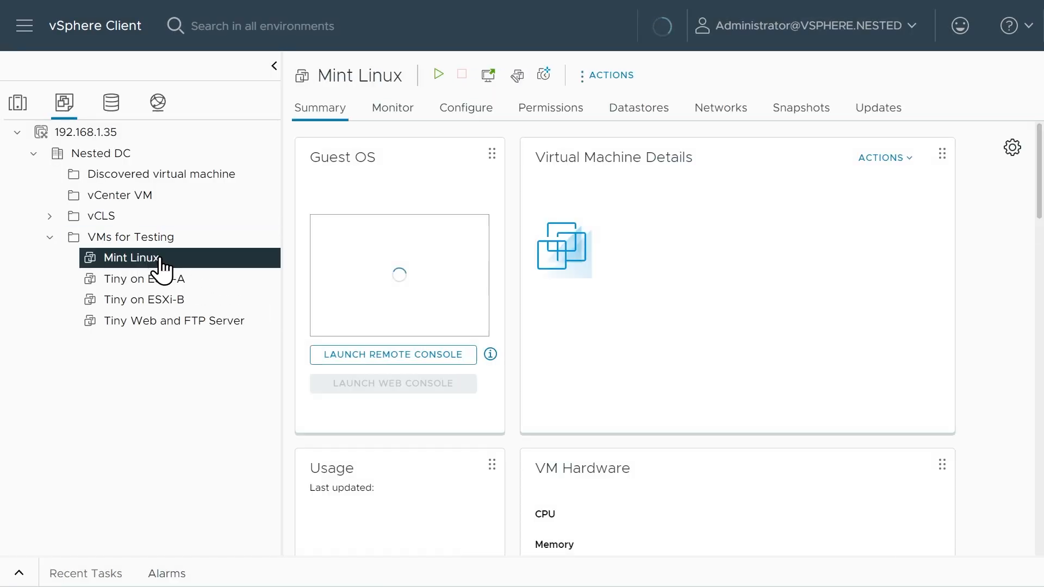
right_click(162, 270)
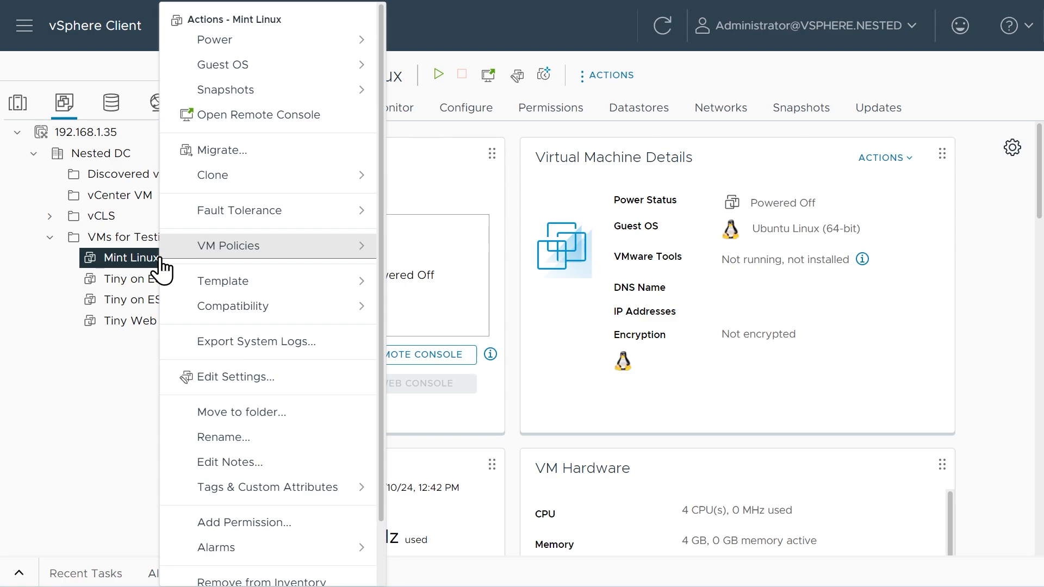
left_click(237, 376)
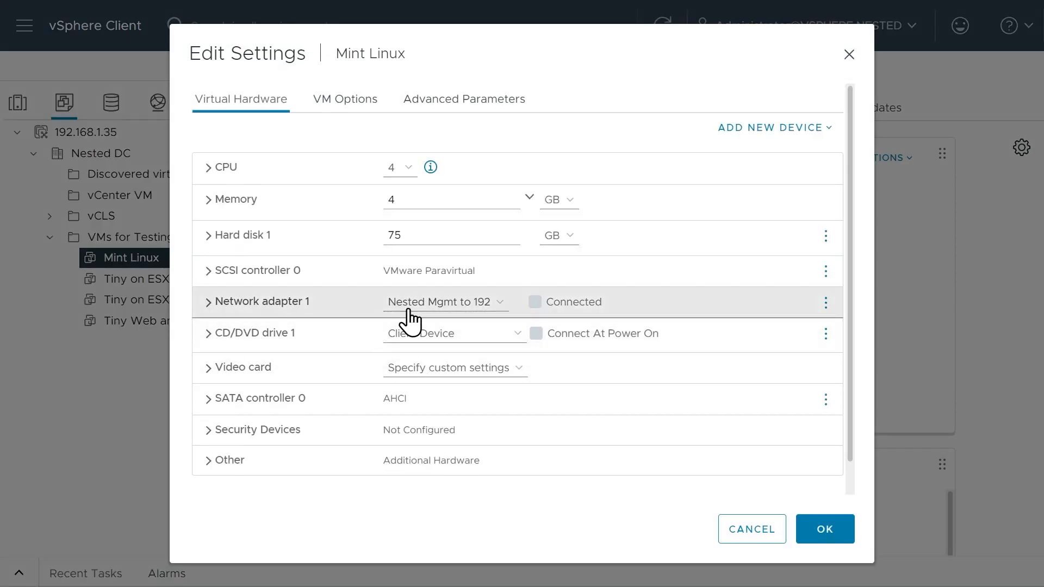
left_click(446, 305)
left_click(438, 336)
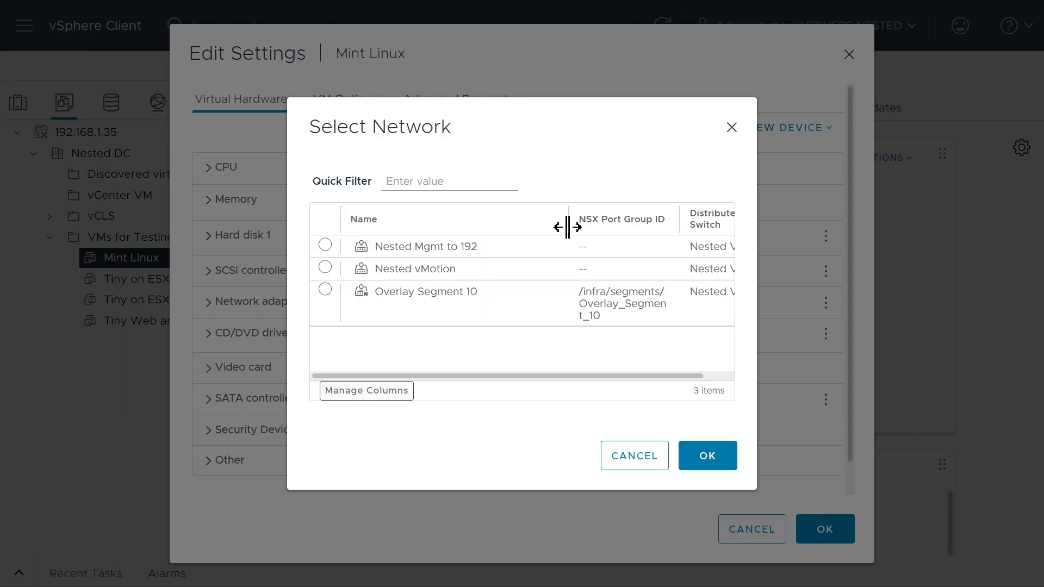
left_click(326, 294)
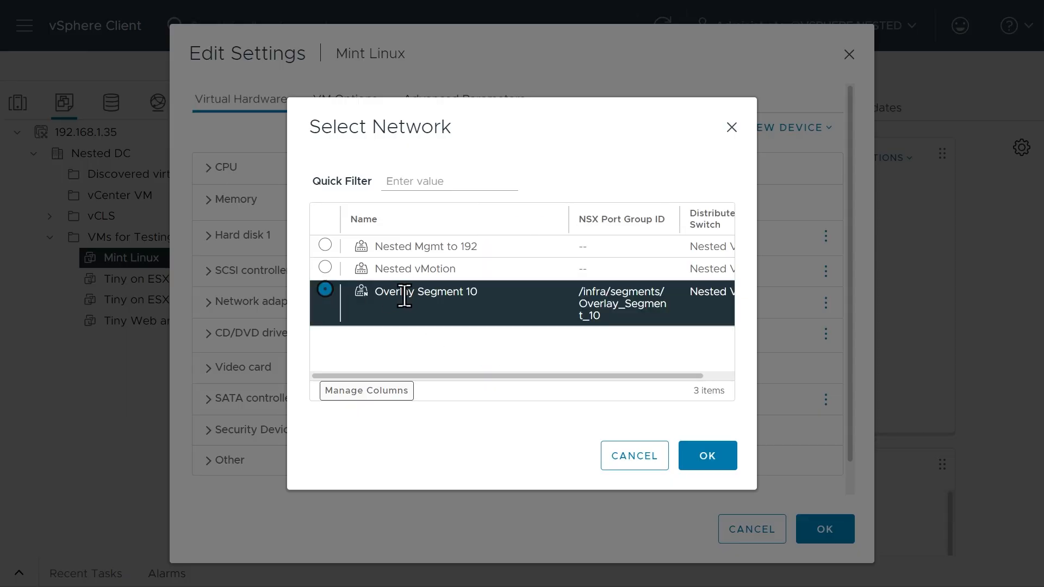
left_click(711, 465)
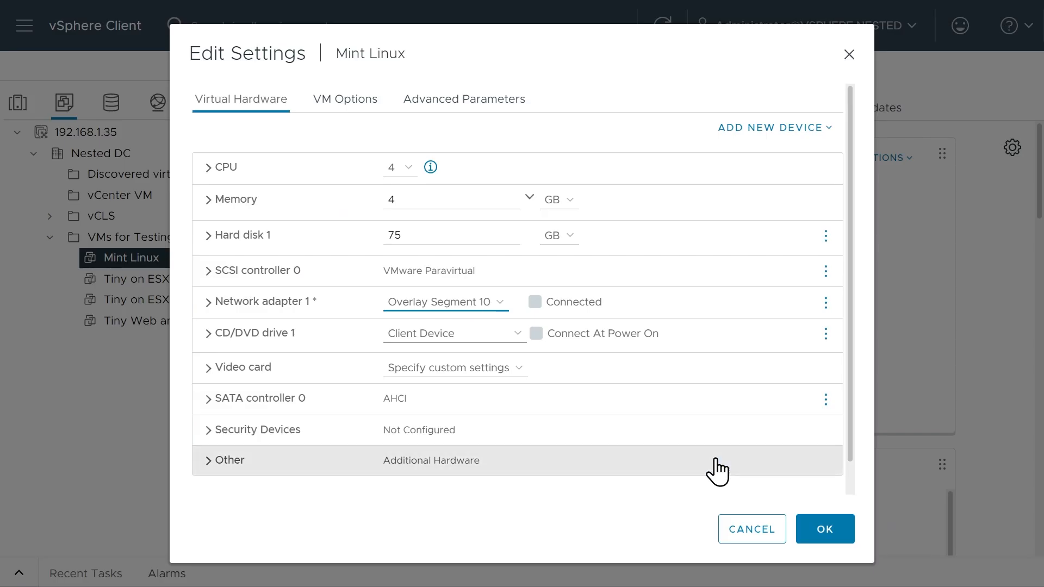
left_click(830, 529)
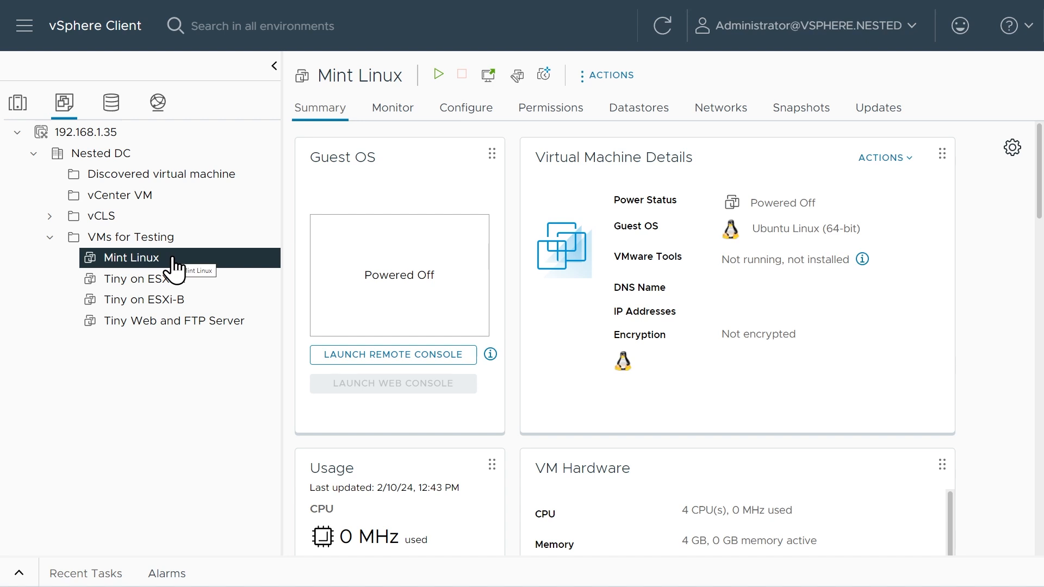
Create a folder named "ISO on ESXi-A" on datastore ESXi-A DS-1 and upload linuxmint-21.2-cinnamon-64bit.iso into it
left_click(112, 103)
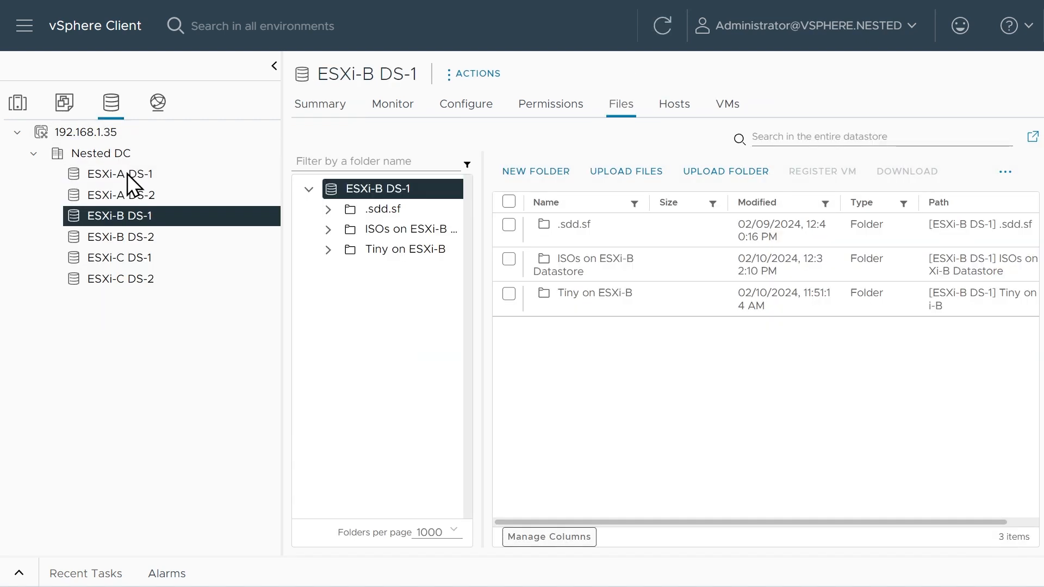
left_click(125, 175)
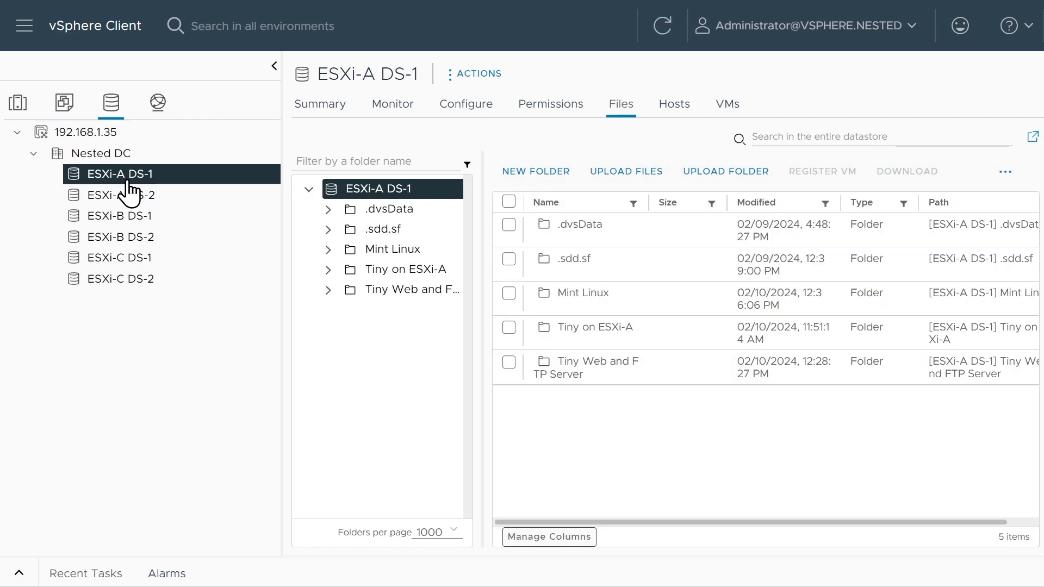
left_click(552, 172)
left_click(451, 289)
type("ISO on ESXi-A")
left_click(704, 360)
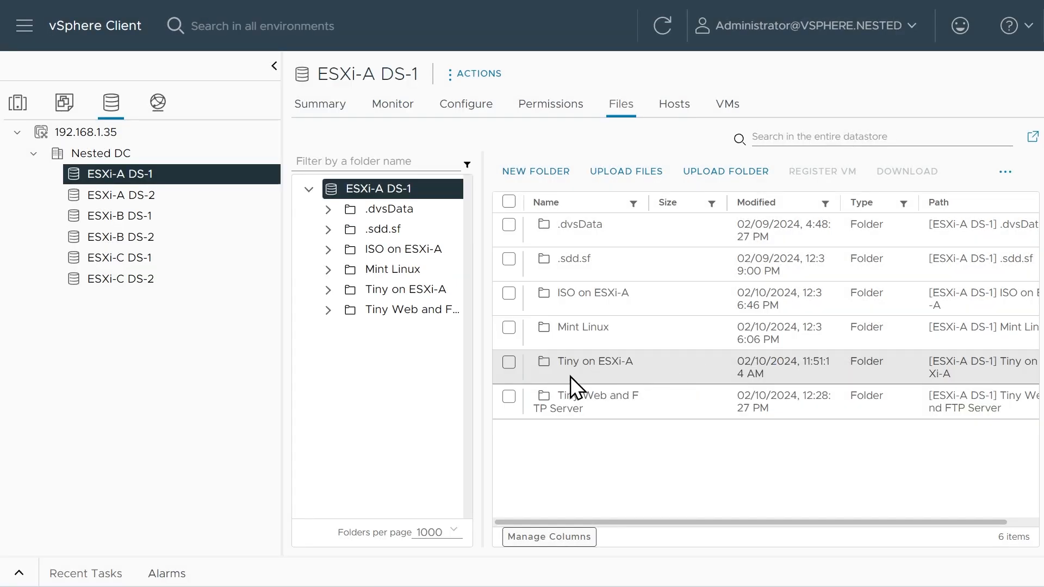
left_click(394, 255)
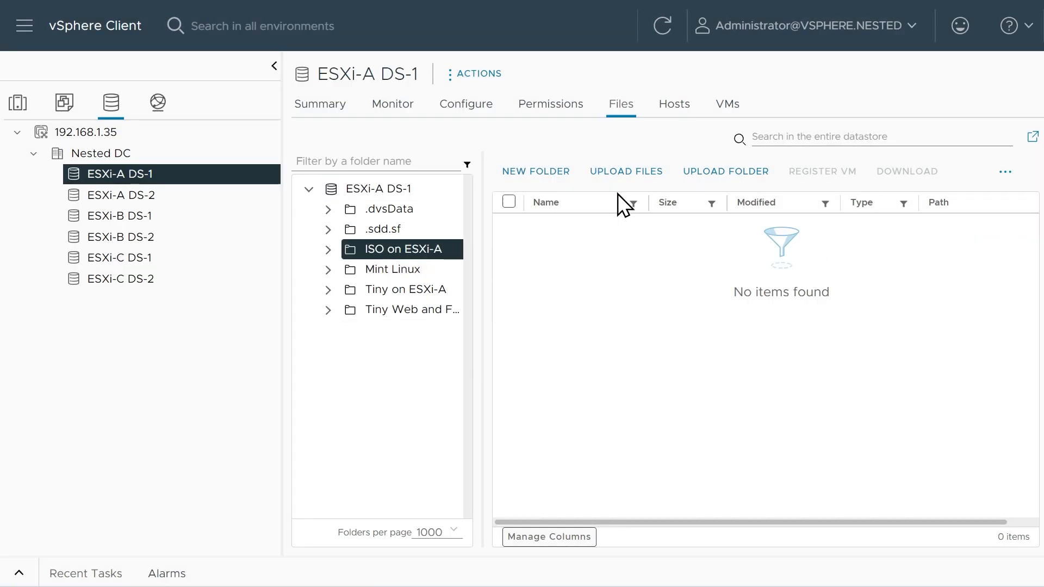
left_click(625, 172)
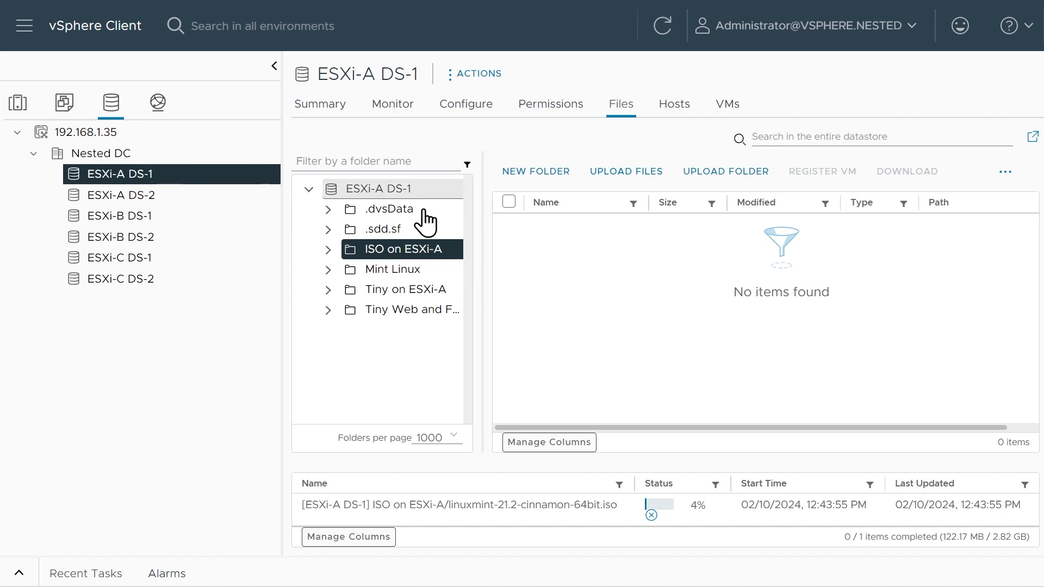
Examine the ISO folder on datastore ESXi-B DS-1, then return to datastore ESXi-A DS-1 to check the upload progress
left_click(126, 216)
left_click(402, 233)
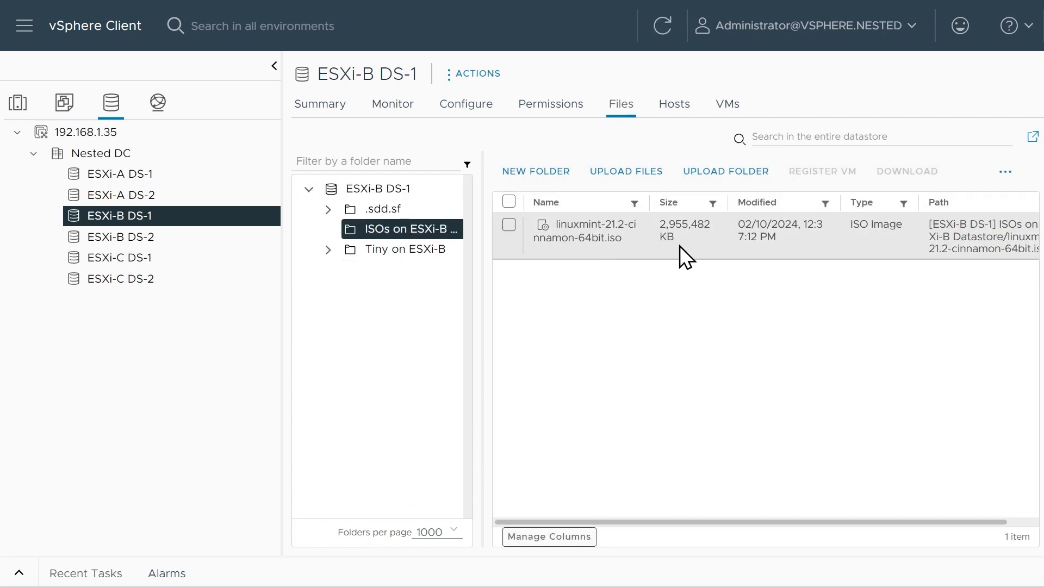
left_click(121, 175)
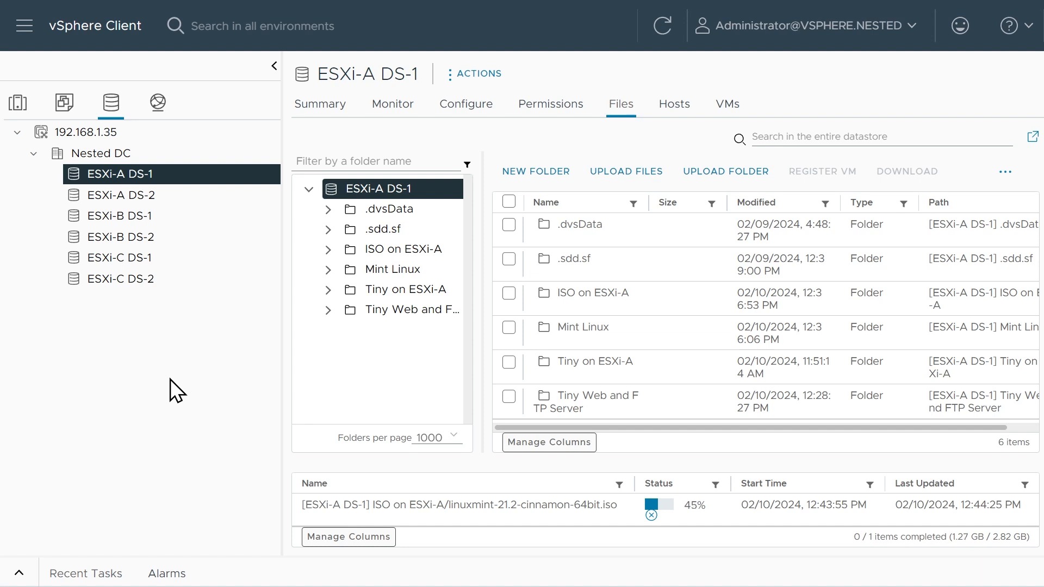
Review the network adapter assignment in the Tiny Web and FTP Server VM's settings and leave without changes
left_click(65, 102)
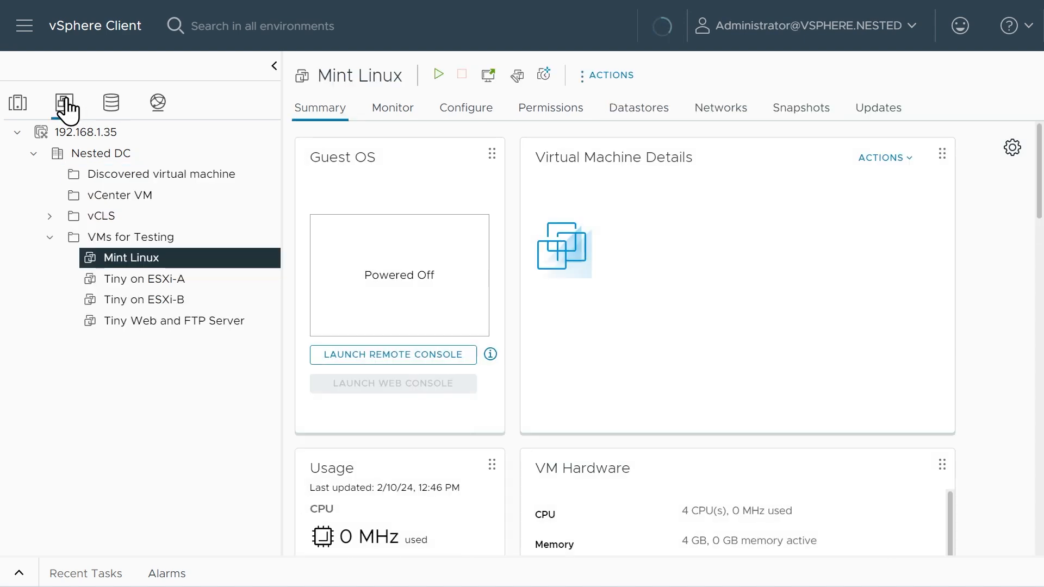
left_click(177, 321)
right_click(177, 321)
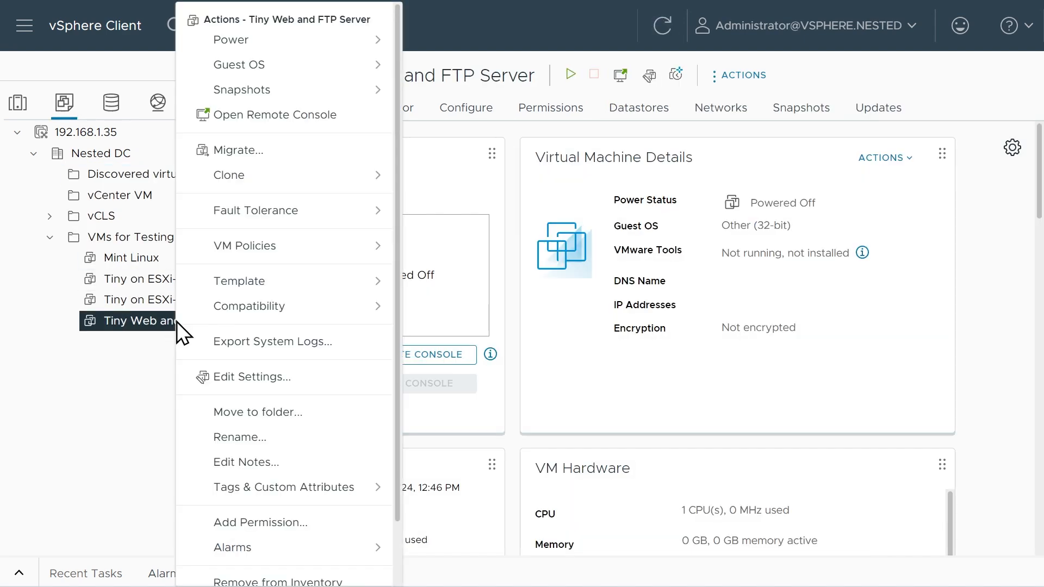
left_click(234, 378)
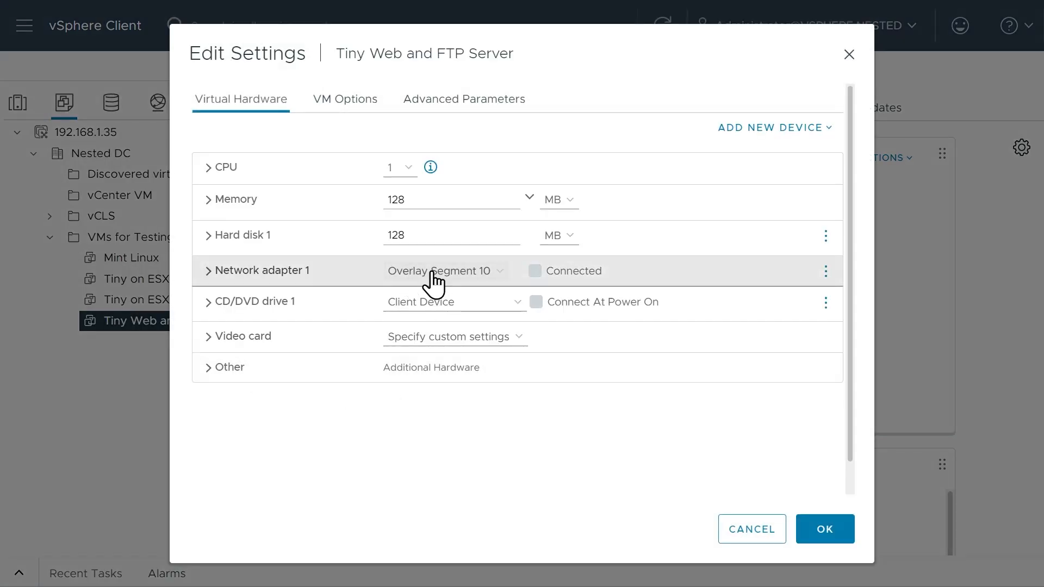
left_click(763, 534)
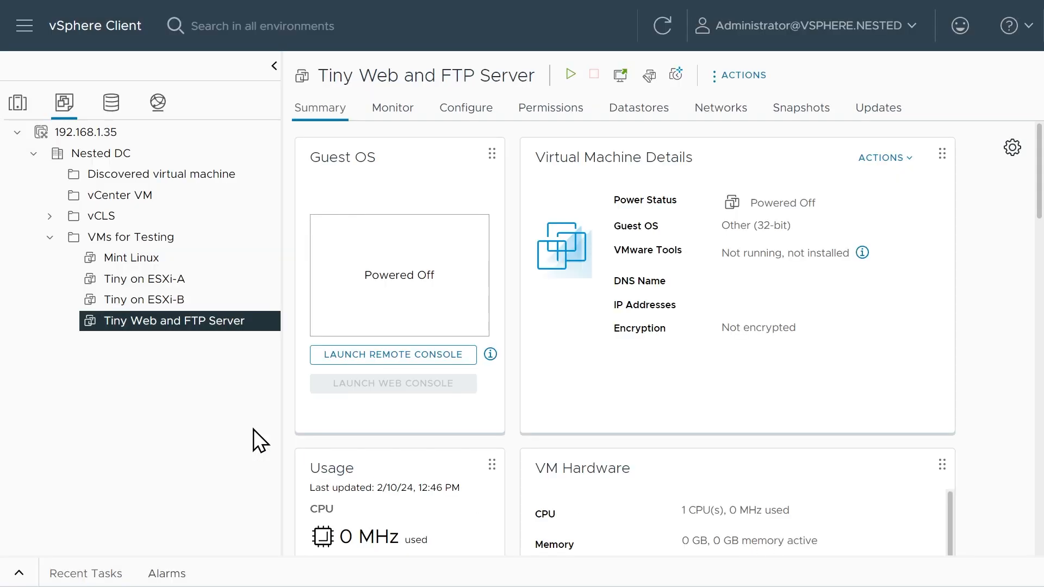
Power on the Tiny Web and FTP Server VM
right_click(206, 326)
left_click(187, 356)
left_click(570, 77)
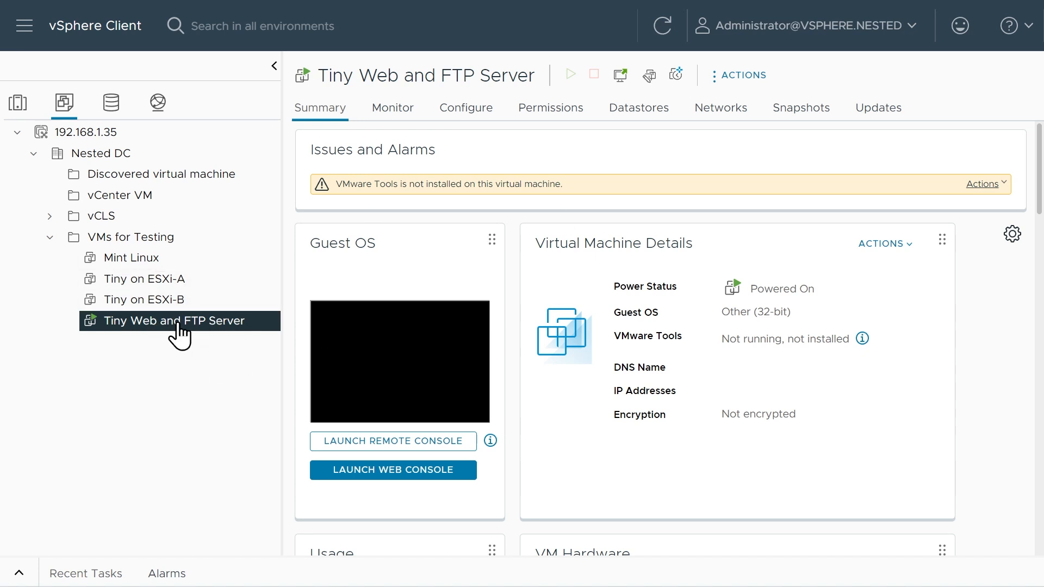
Open the Tiny Web and FTP Server VM in VMware Remote Console, always allowing such links, and reposition the console window
left_click(383, 444)
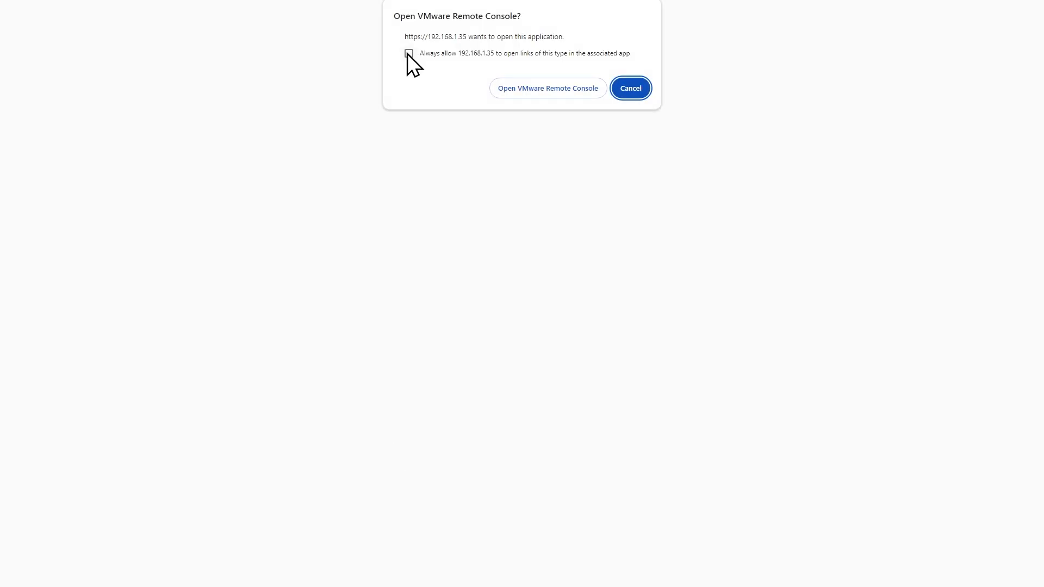
left_click(409, 54)
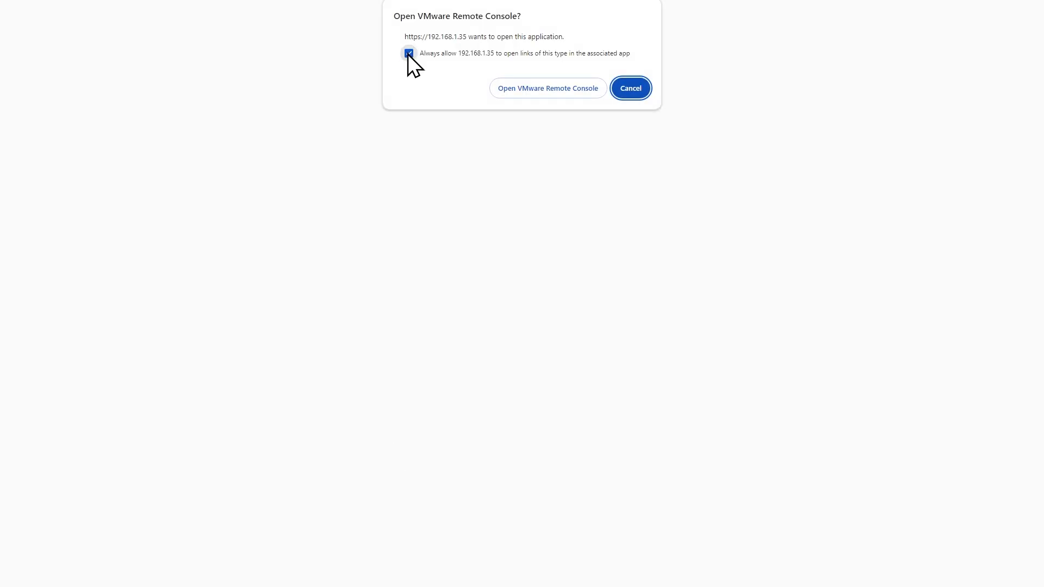
left_click(547, 90)
left_click_drag(121, 215, 445, 84)
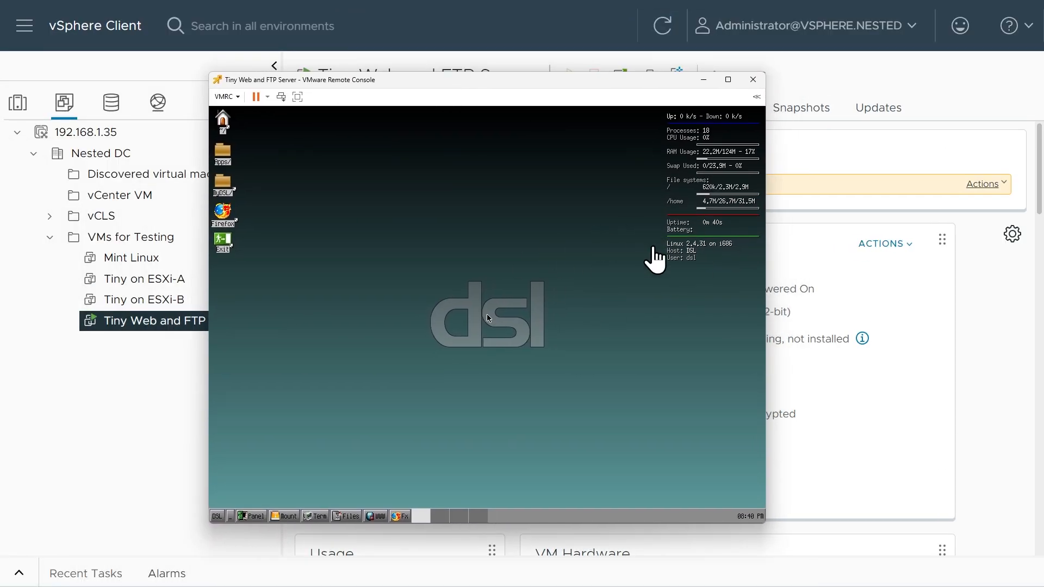
left_click_drag(446, 78, 667, 91)
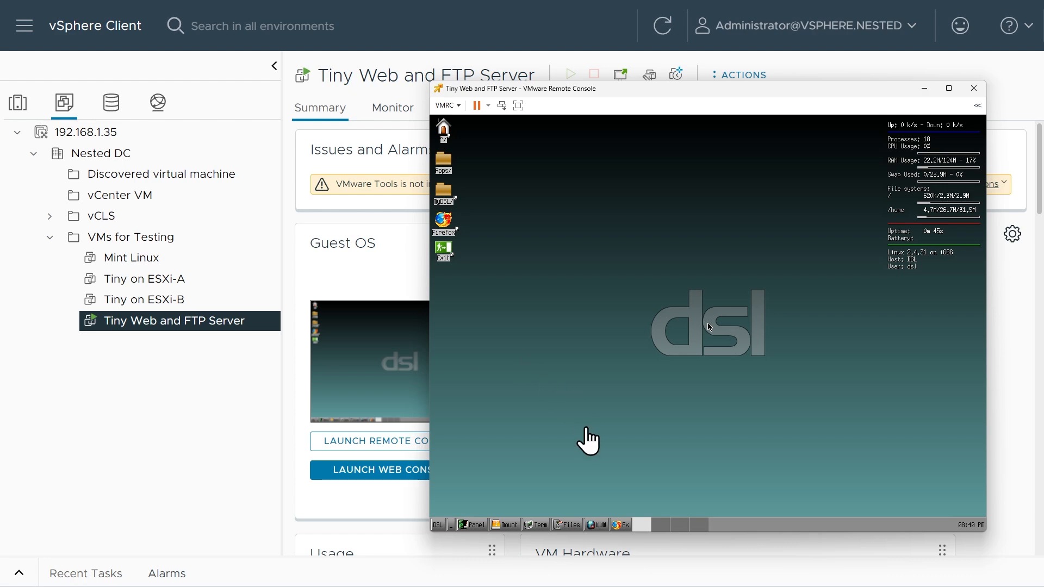
left_click(588, 431)
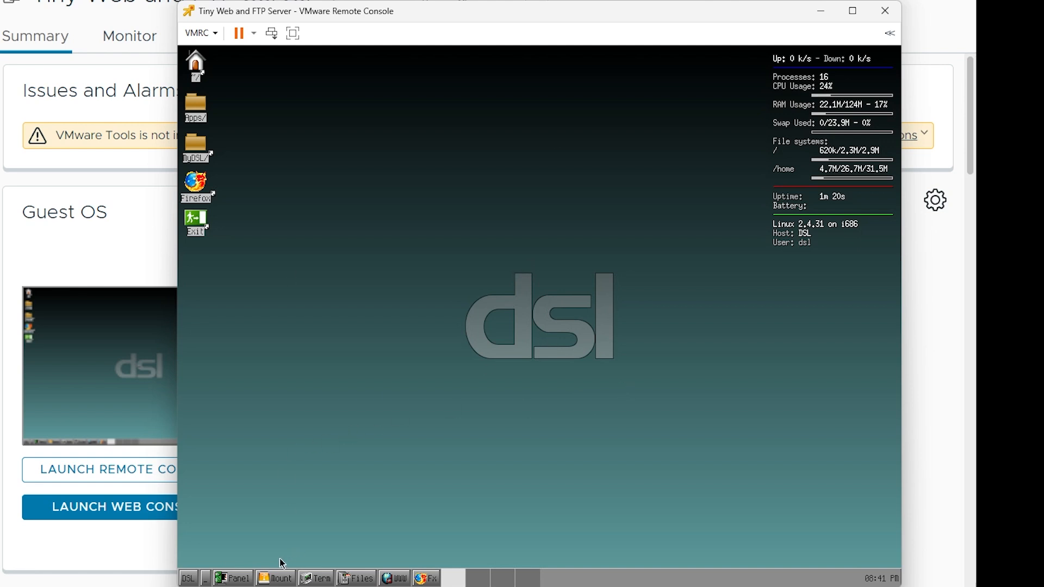
Configure the guest's eth0 with IP address 10.10.0.51, broadcast 10.10.0.255 and gateway 10.10.0.254, and apply the network configuration
left_click(234, 579)
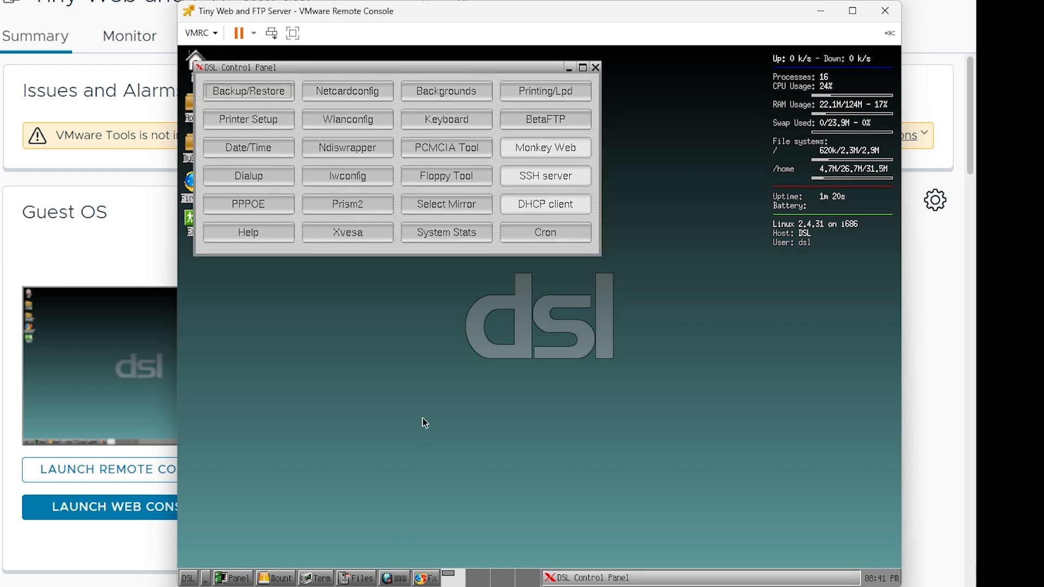
left_click(351, 93)
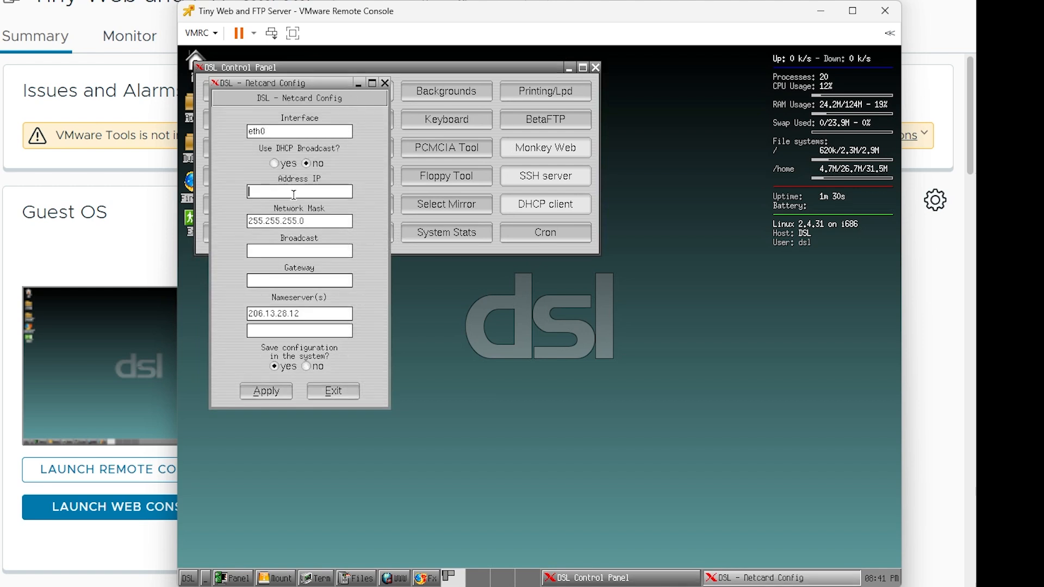
type("10.10.")
type("0.51")
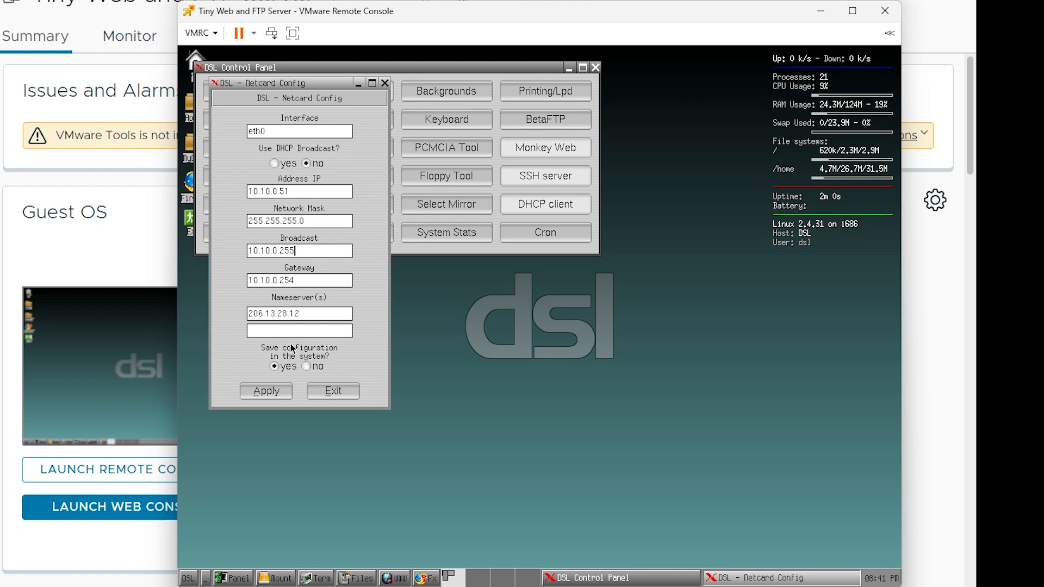
left_click(272, 393)
left_click(332, 391)
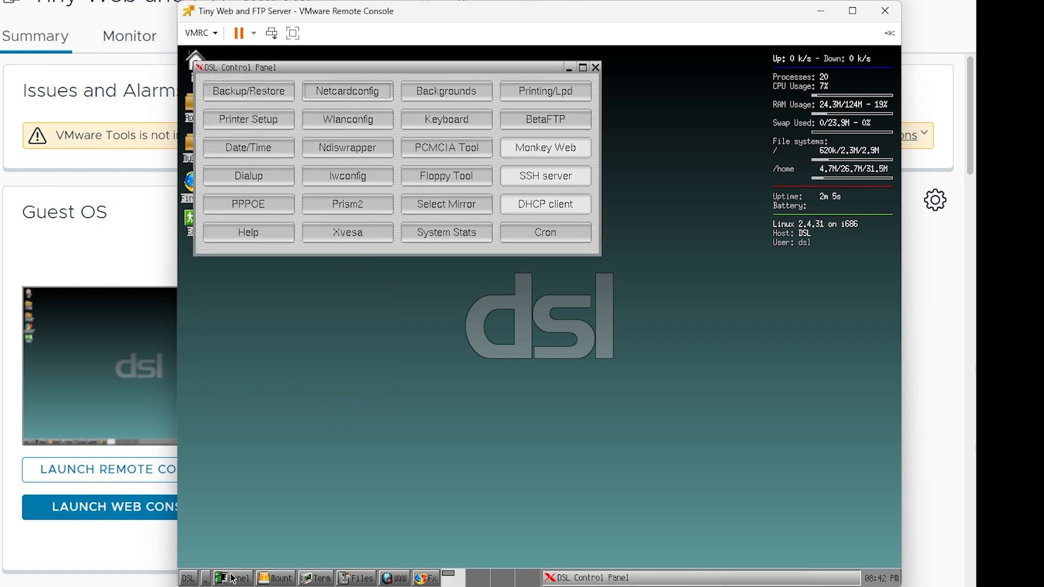
Check the guest's network configuration by running ifconfig in a terminal, and close the terminal
left_click(321, 580)
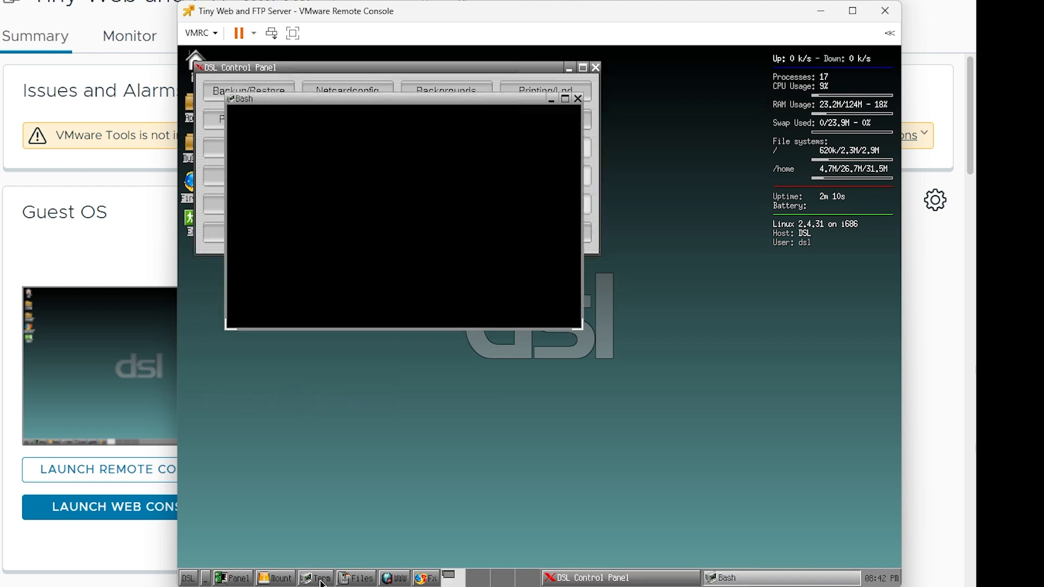
type("ifconfig")
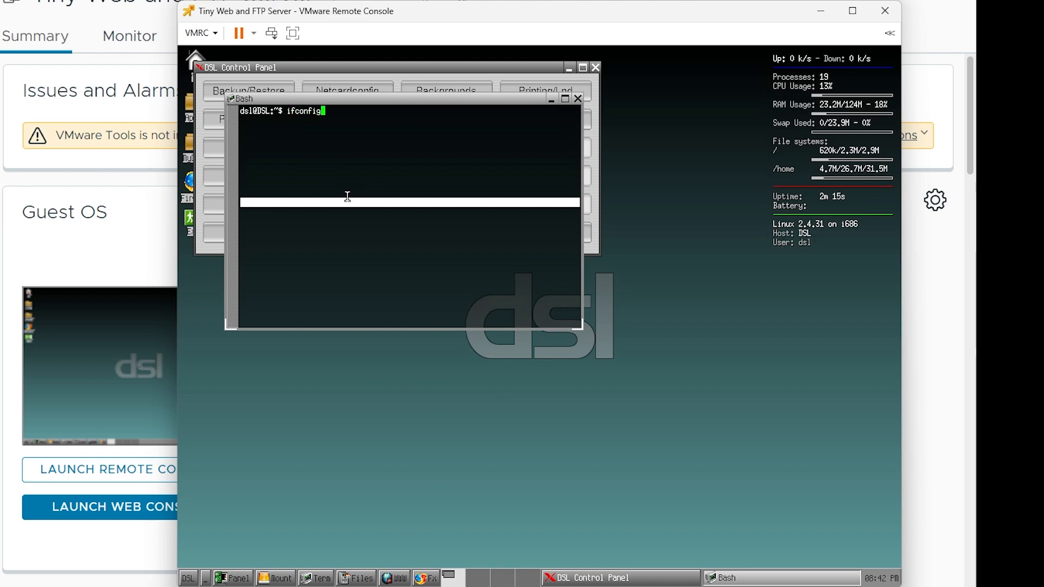
key("Return")
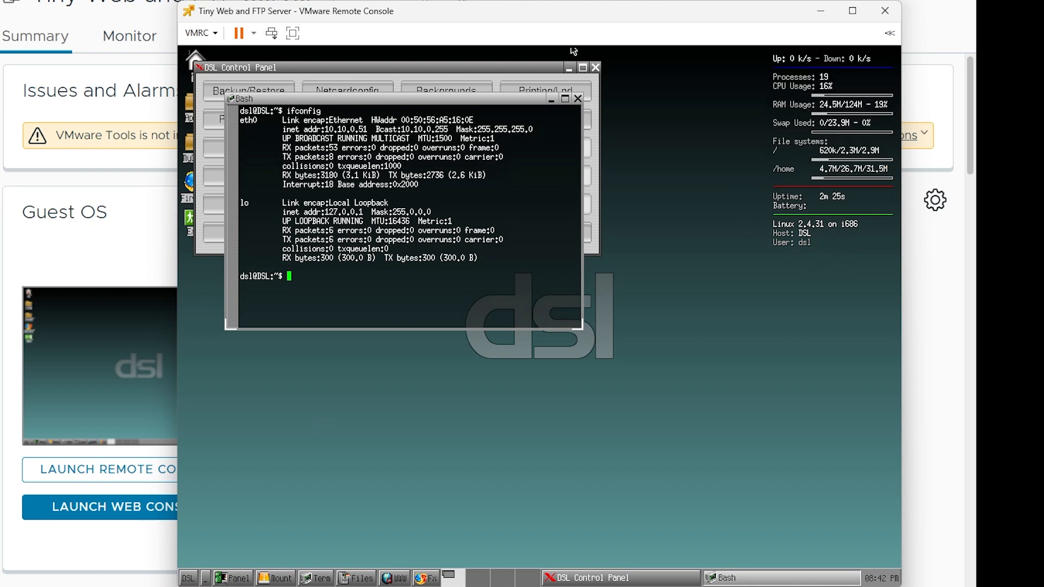
left_click(578, 99)
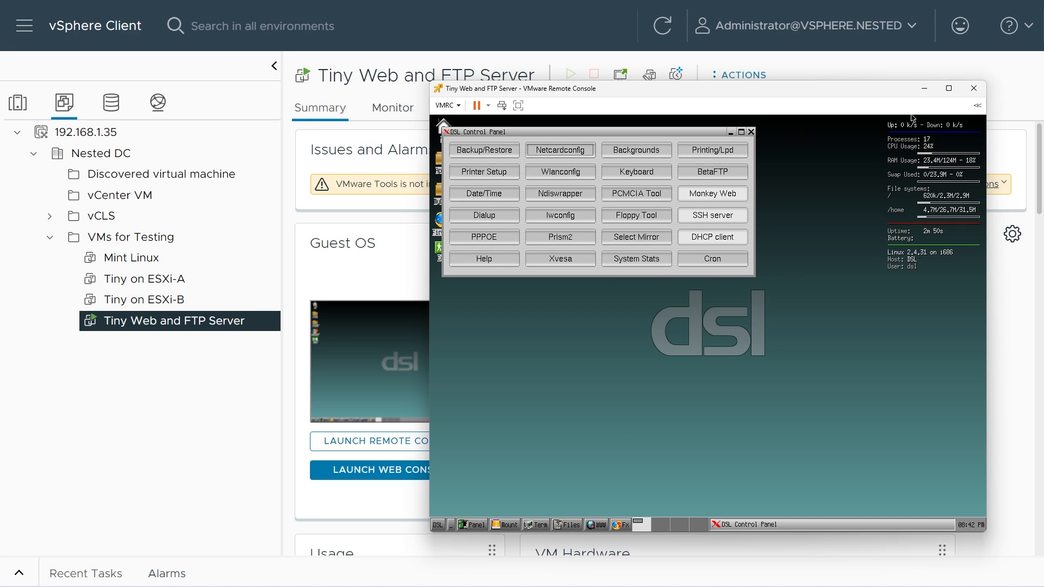
Minimize the remote console and check the ISO on ESXi-A folder of ESXi-A DS-1 before returning to the VM inventory
left_click(925, 89)
left_click(114, 106)
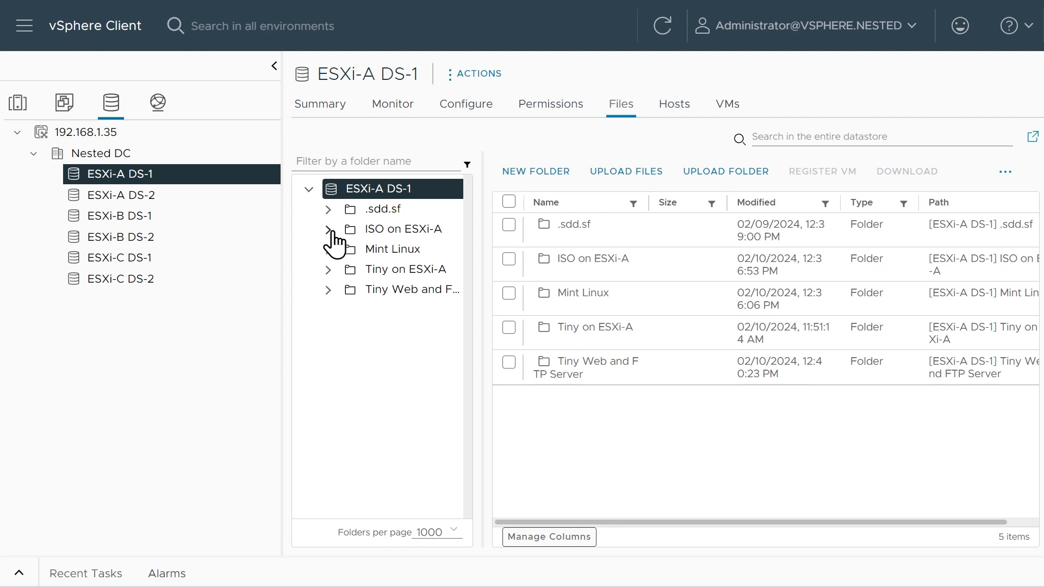
left_click(394, 231)
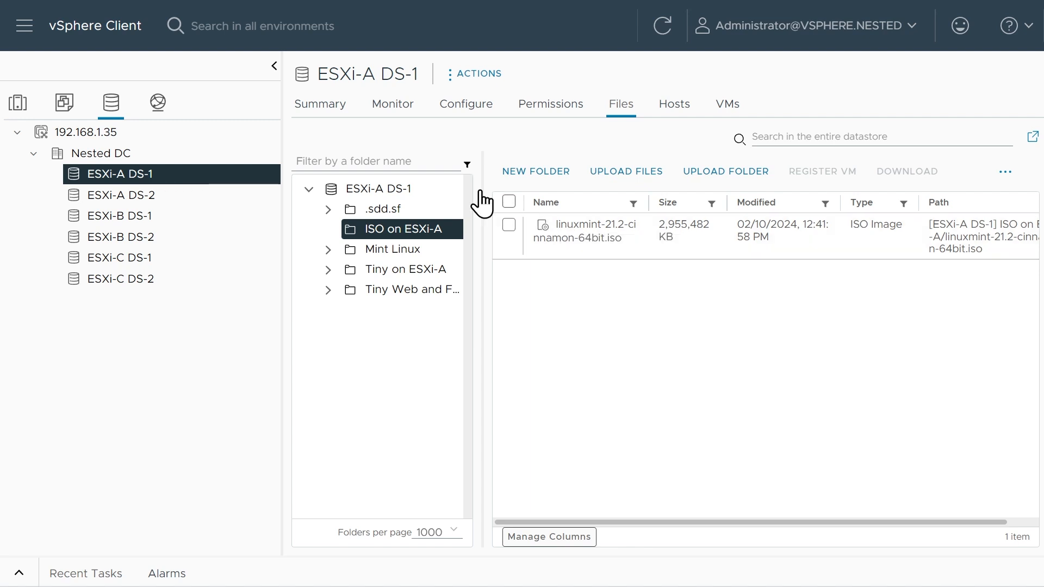
left_click(65, 103)
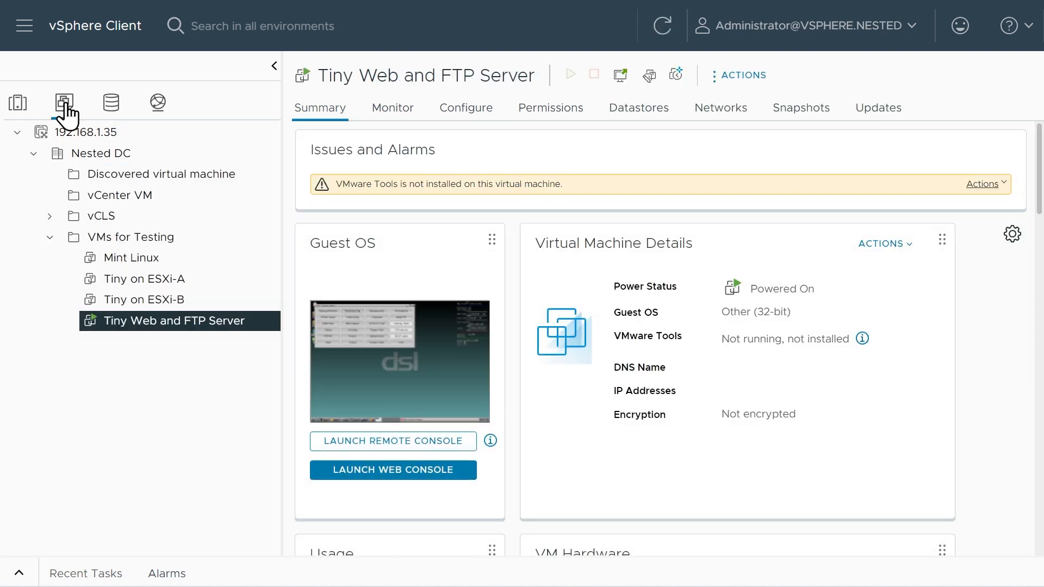
Attach linuxmint-21.2-cinnamon-64bit.iso from the ISO on ESXi-A folder of ESXi-A DS-1 to Mint Linux's CD/DVD drive 1, connected at power on
left_click(134, 260)
right_click(145, 270)
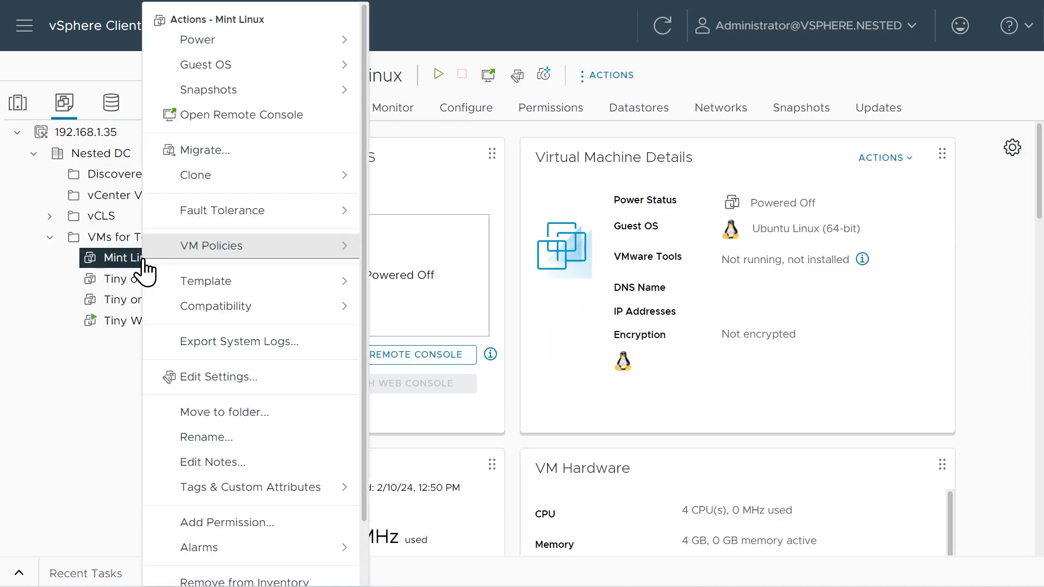
left_click(198, 377)
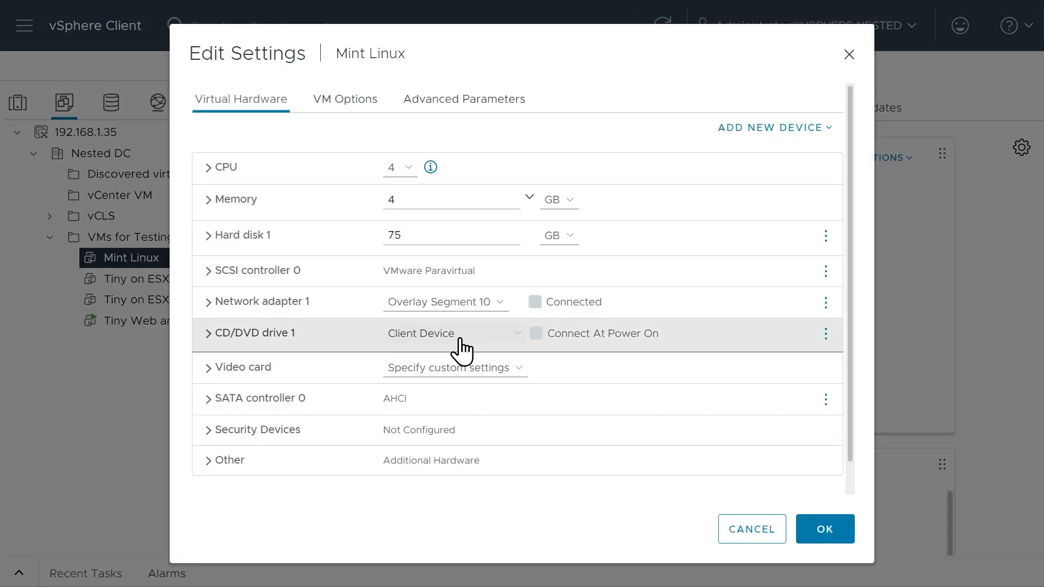
left_click(515, 335)
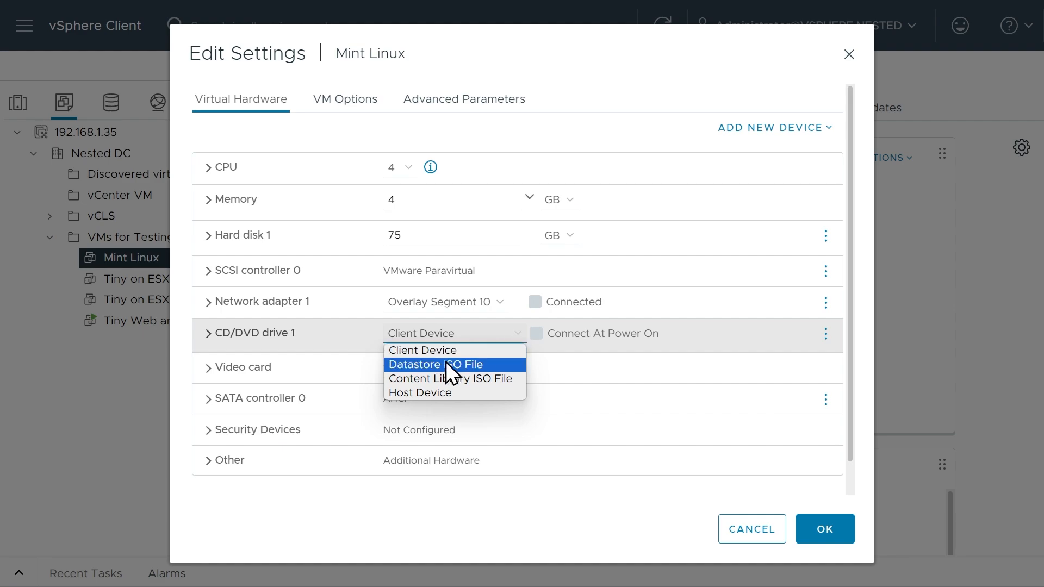
left_click(478, 365)
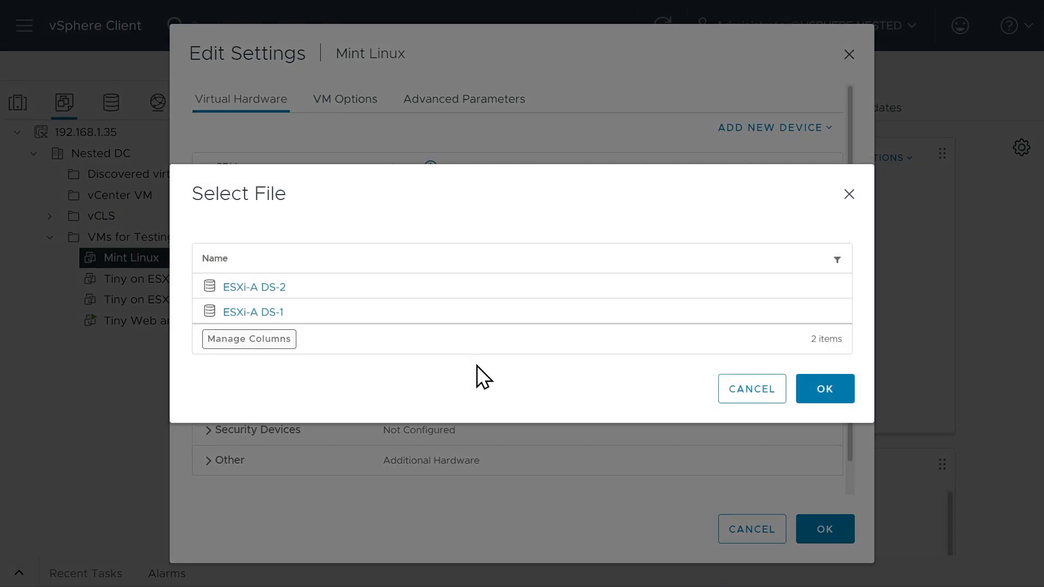
left_click(223, 313)
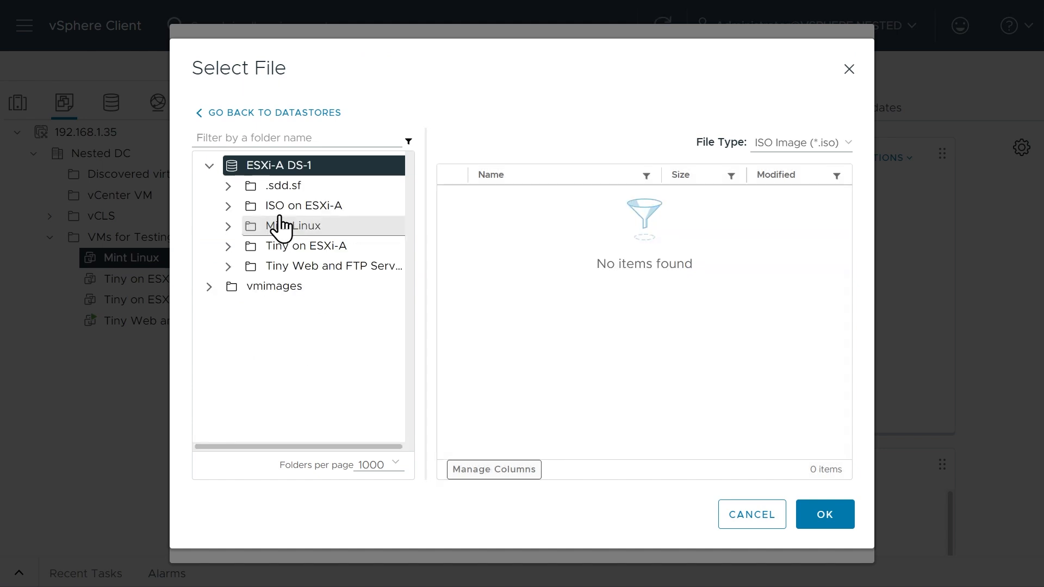
left_click(281, 208)
left_click(452, 195)
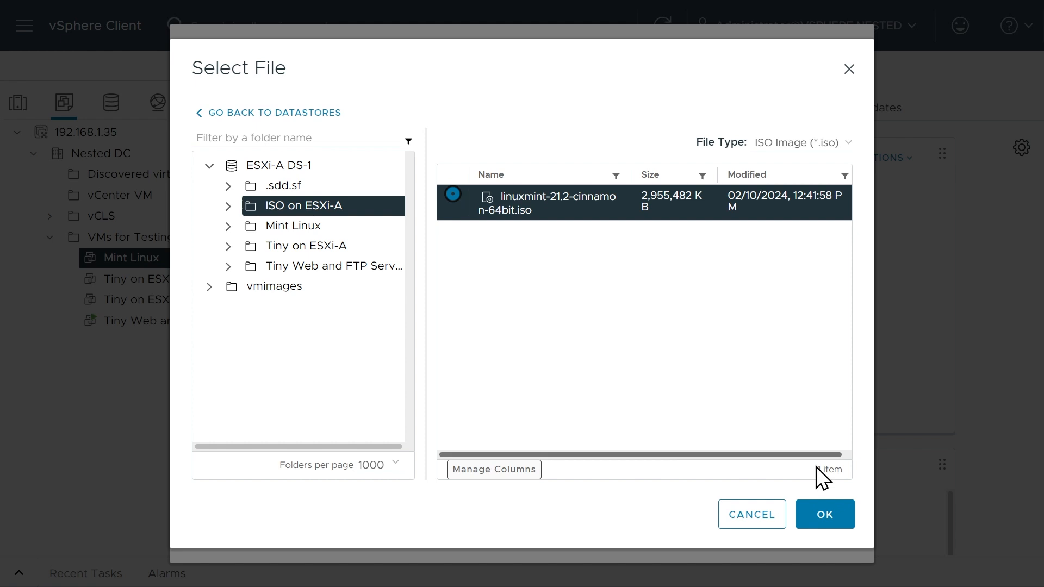
left_click(826, 517)
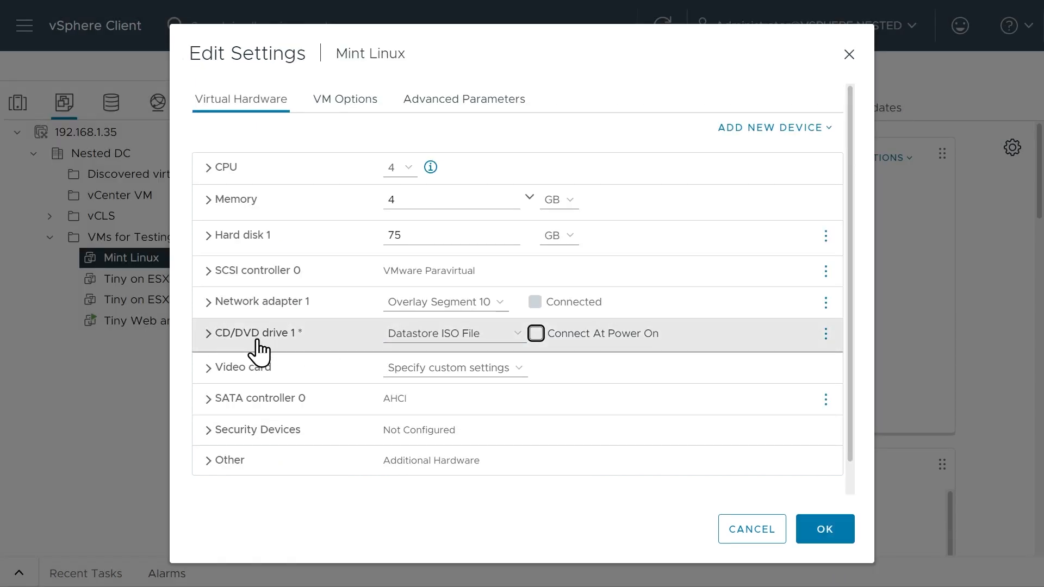
left_click(535, 333)
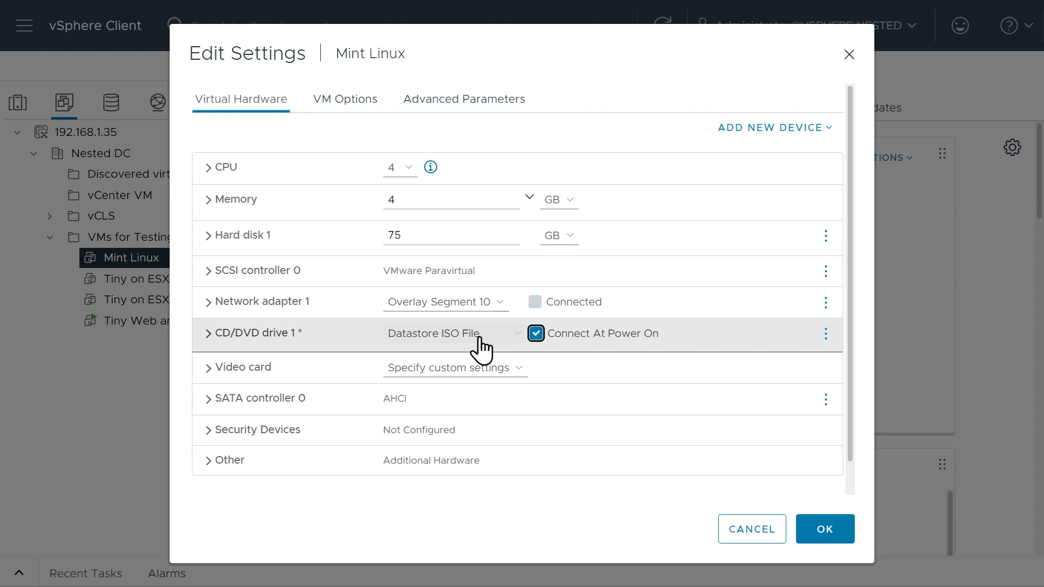
left_click(831, 532)
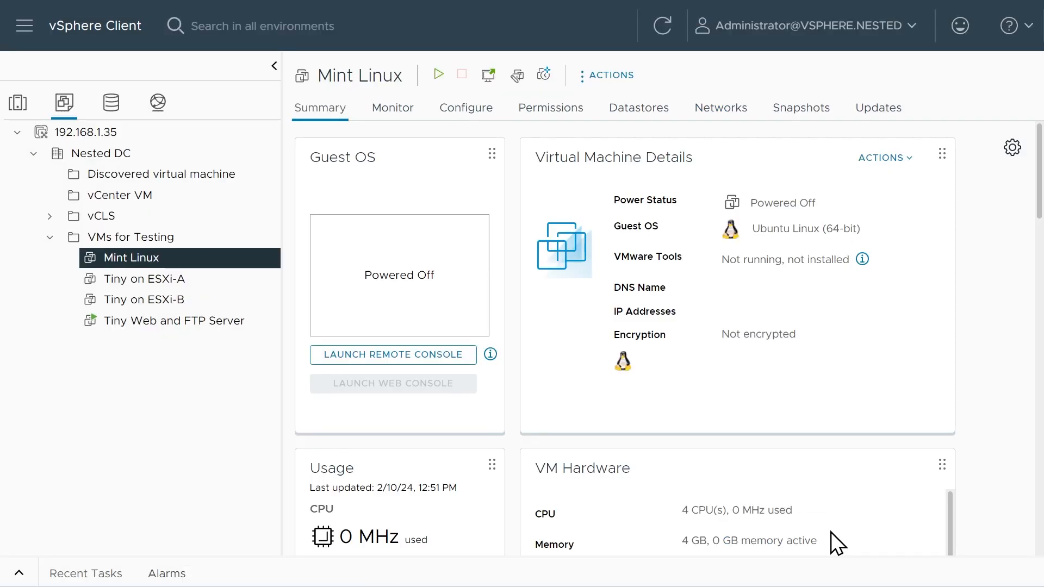
Power on the Mint Linux VM, launch its remote console, and boot Start Linux Mint 21.2 Cinnamon 64-bit
left_click(438, 76)
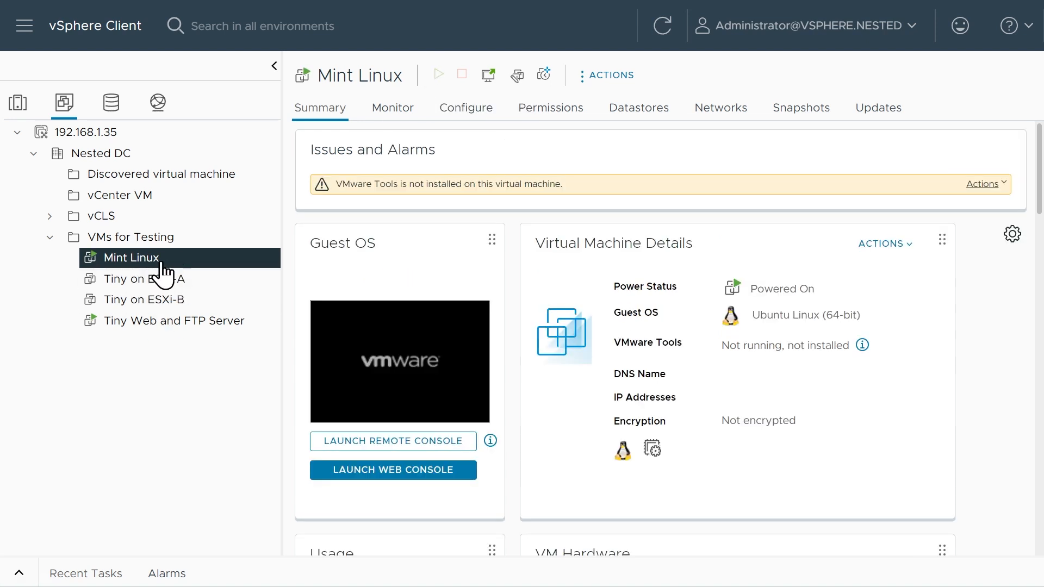
left_click(394, 442)
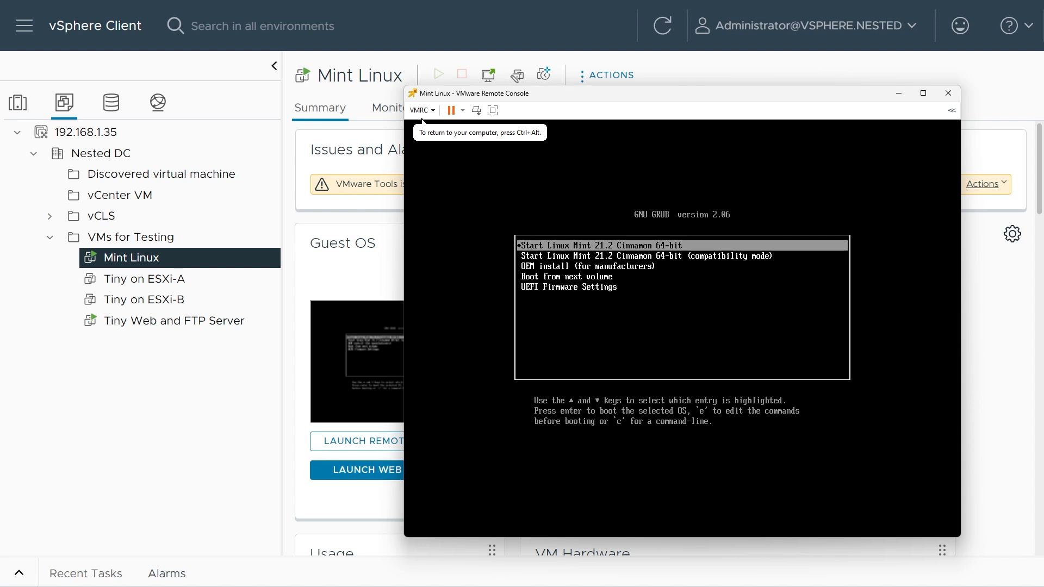
key("Return")
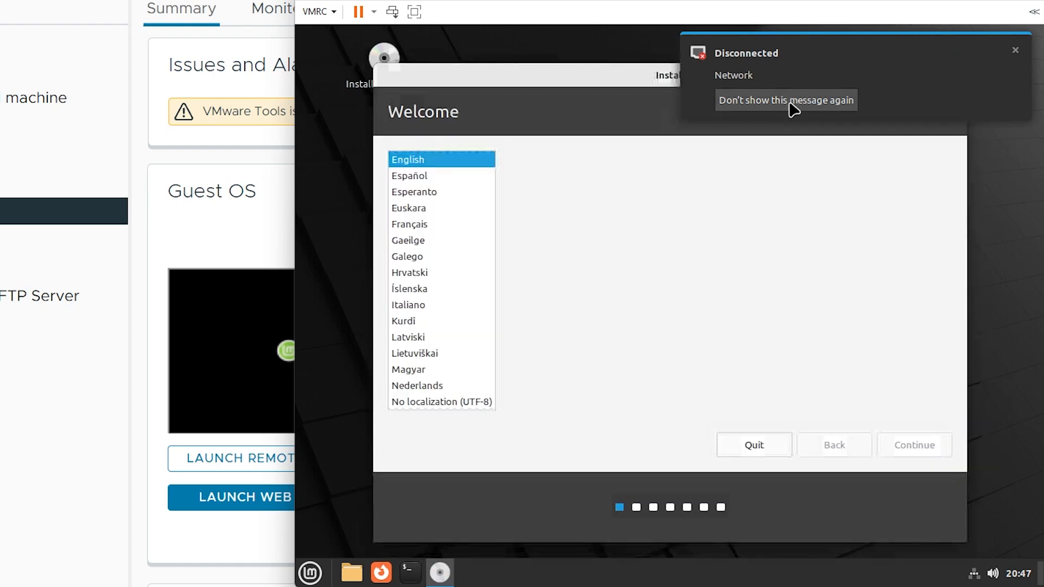
Silence the network disconnection notification and accept English with the English (US) keyboard layout in the installer
left_click(792, 103)
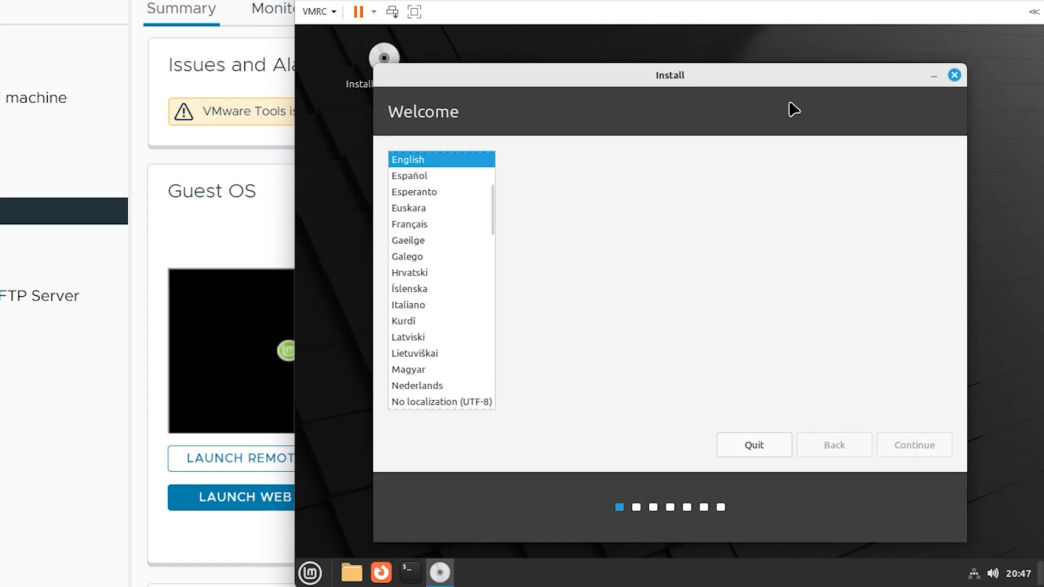
left_click(918, 452)
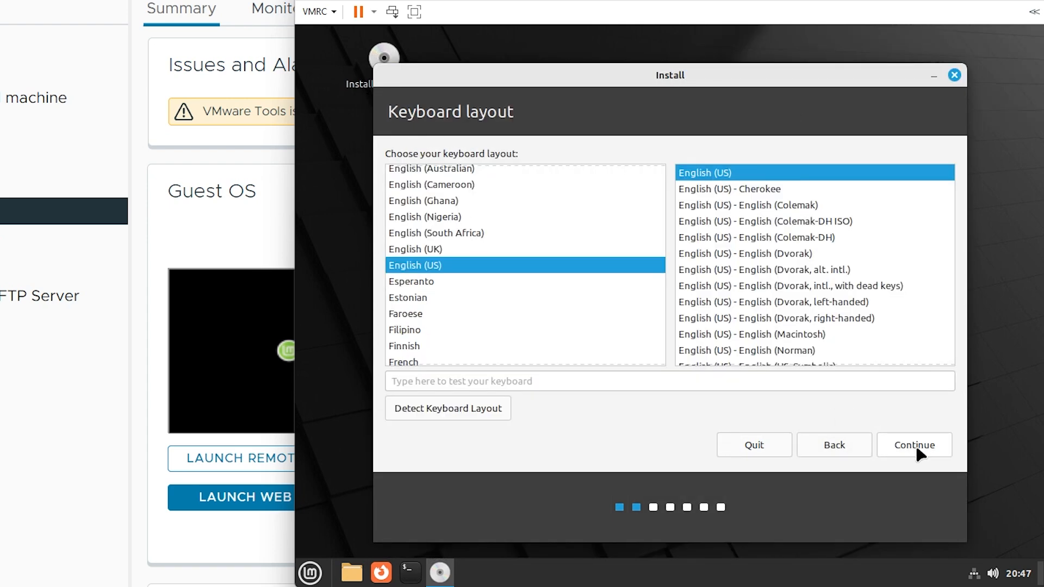
left_click(915, 444)
Include the multimedia codecs and choose to erase the disk and install Linux Mint, writing the changes to disk
left_click(397, 159)
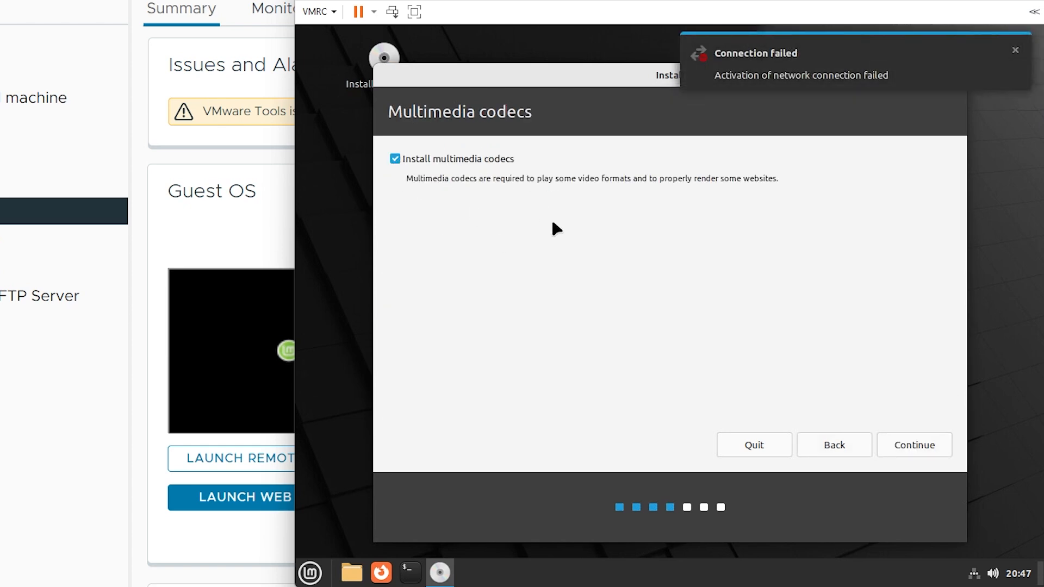
left_click(912, 452)
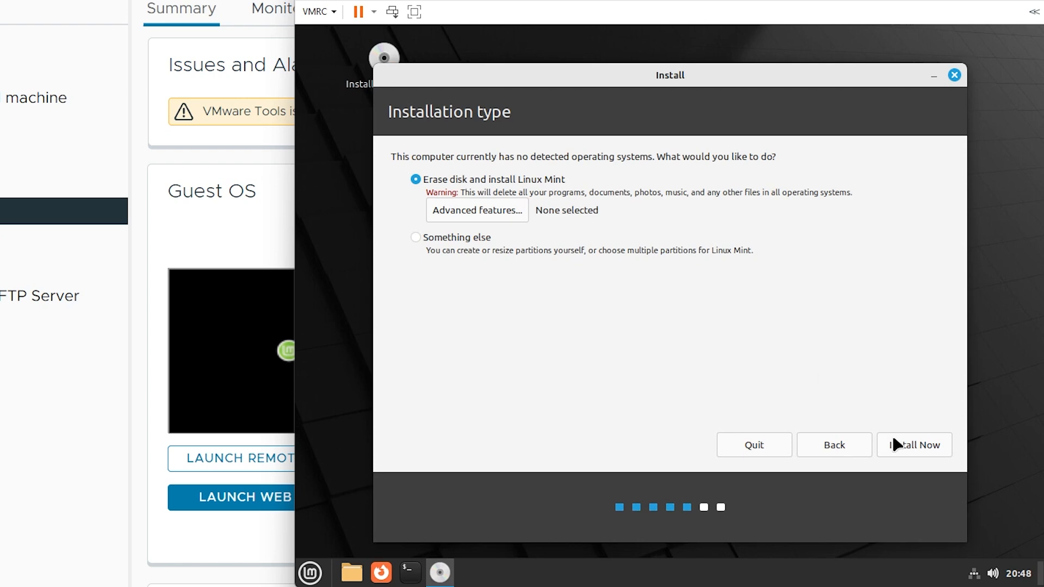
left_click(912, 452)
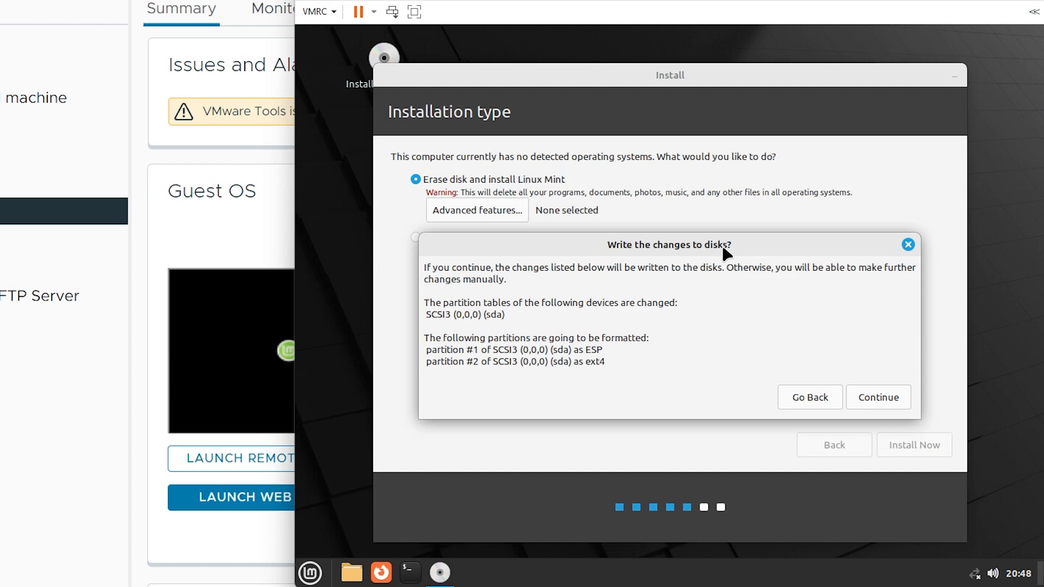
left_click(880, 399)
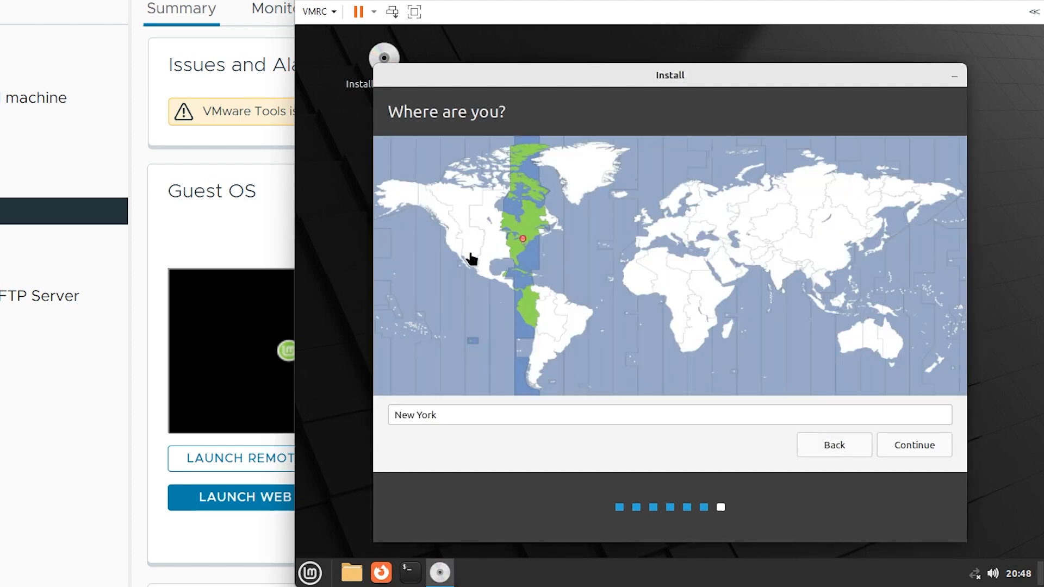
Set the installer's location to Los Angeles and make the new user account log in automatically
left_click(457, 251)
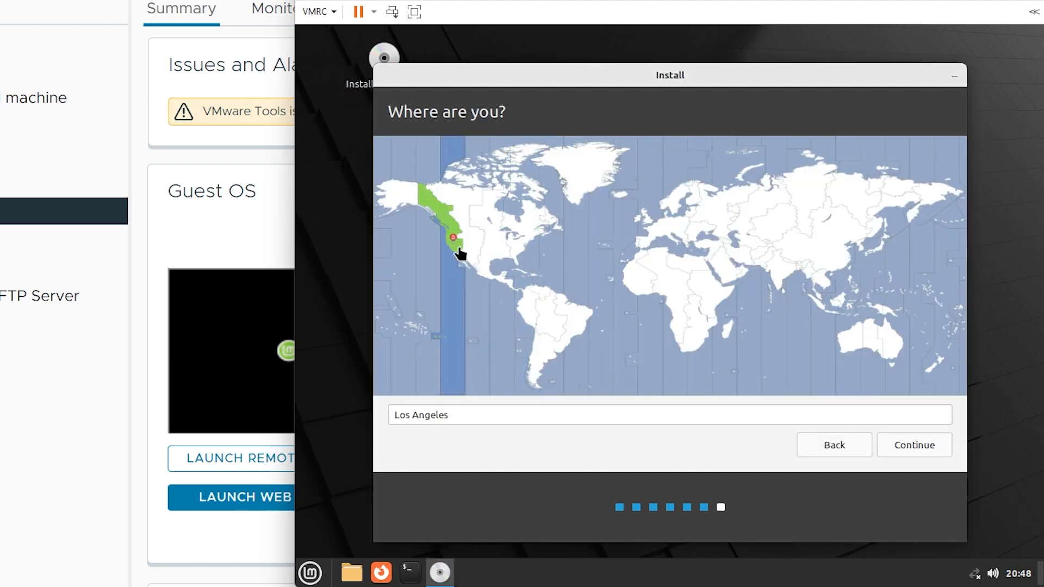
left_click(911, 449)
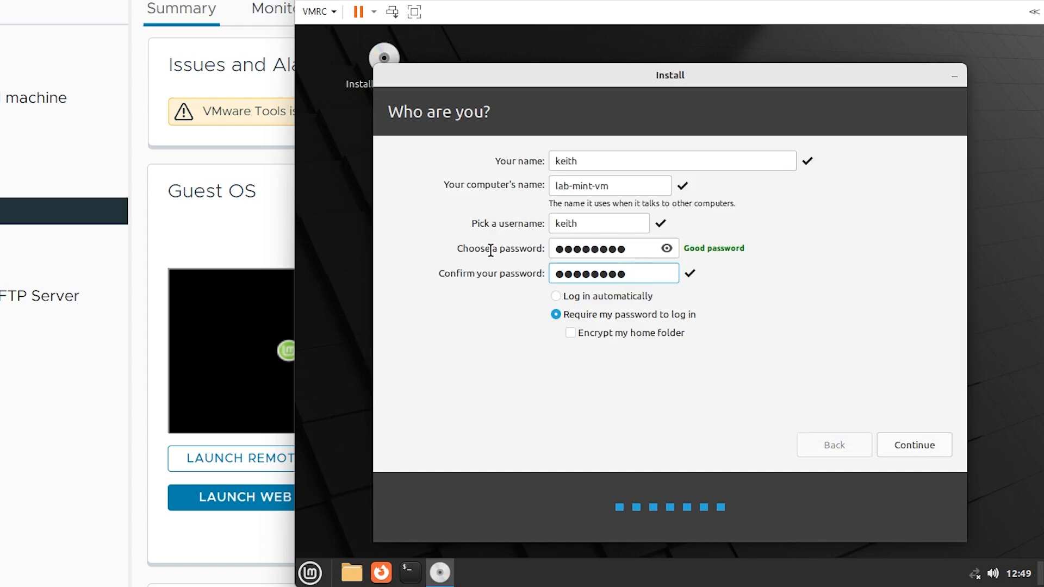
left_click(560, 299)
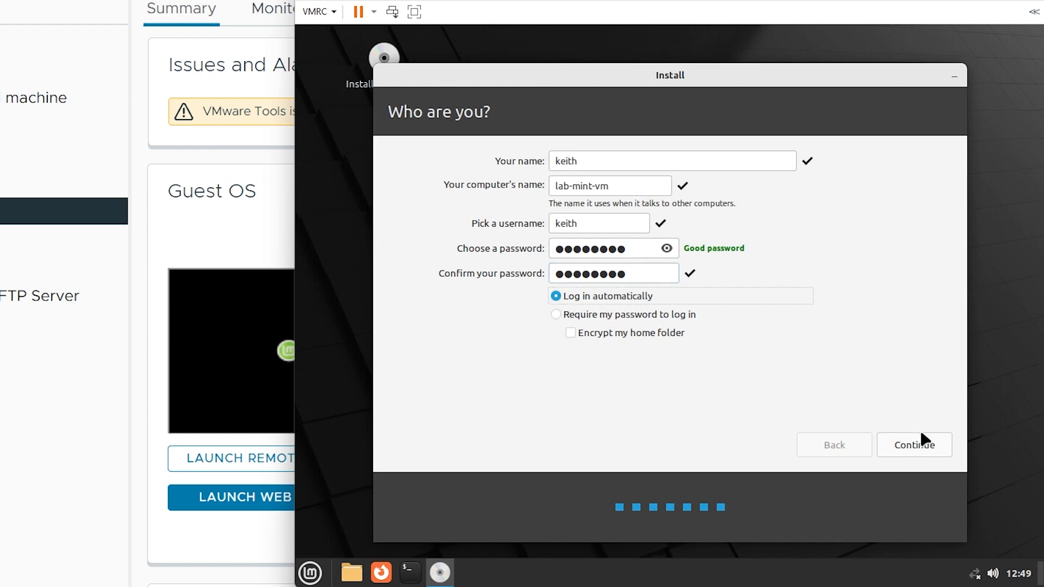
left_click(916, 450)
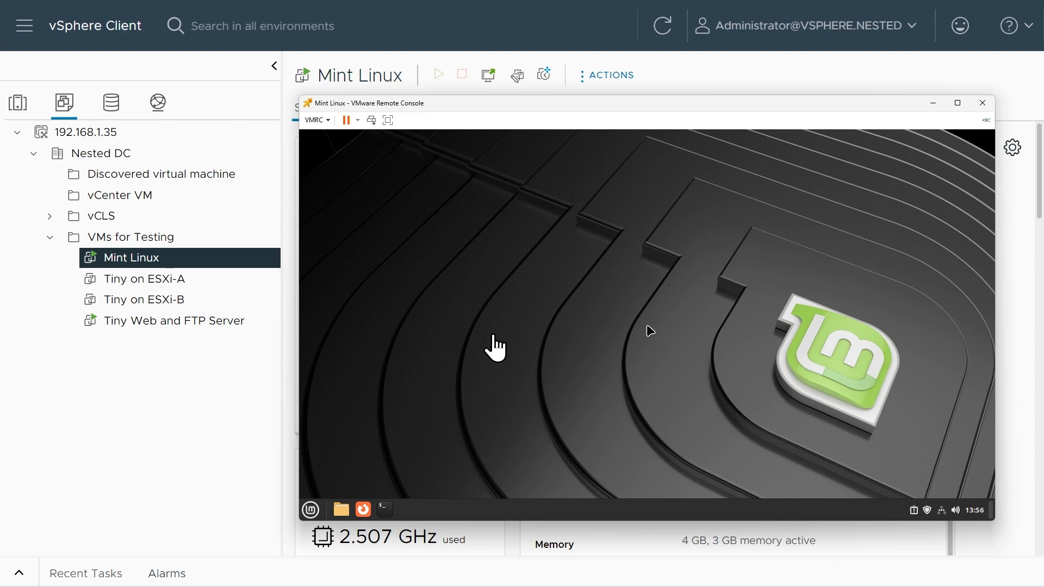
Switch to NSX and examine the network topology with the VMs attached to Overlay Segment 10 expanded
left_click(414, 18)
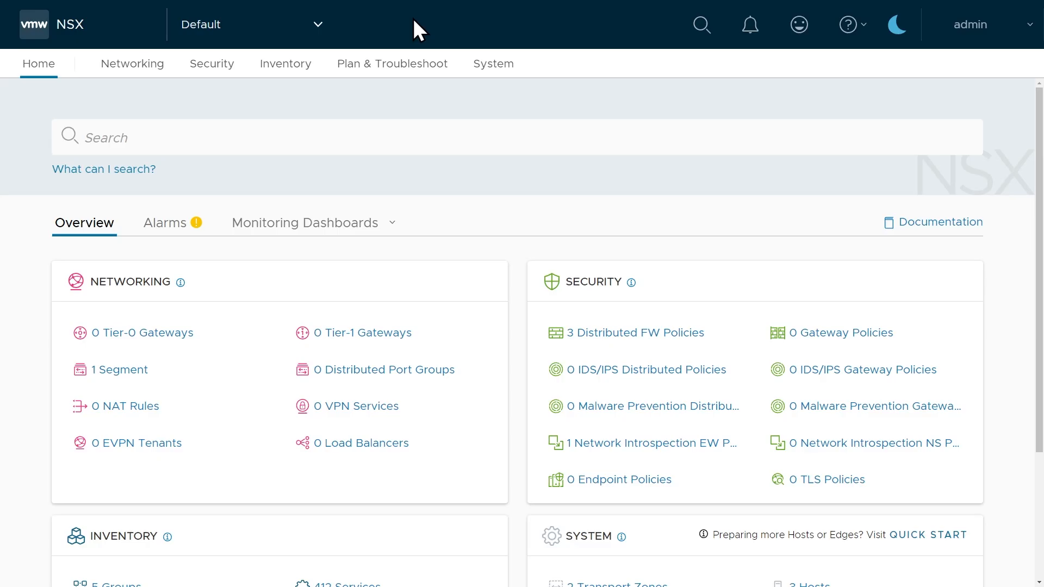
left_click(143, 71)
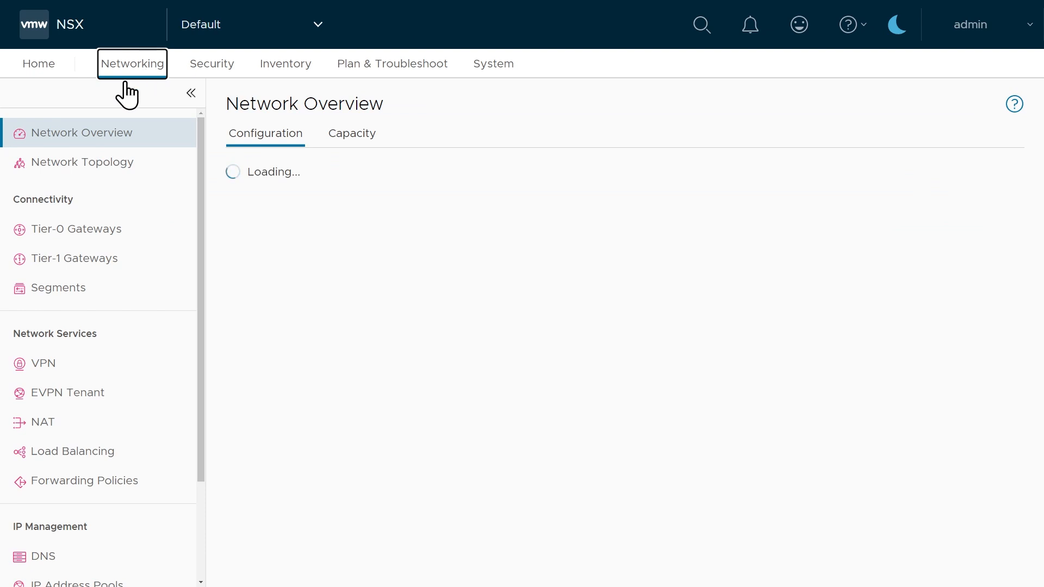
left_click(83, 166)
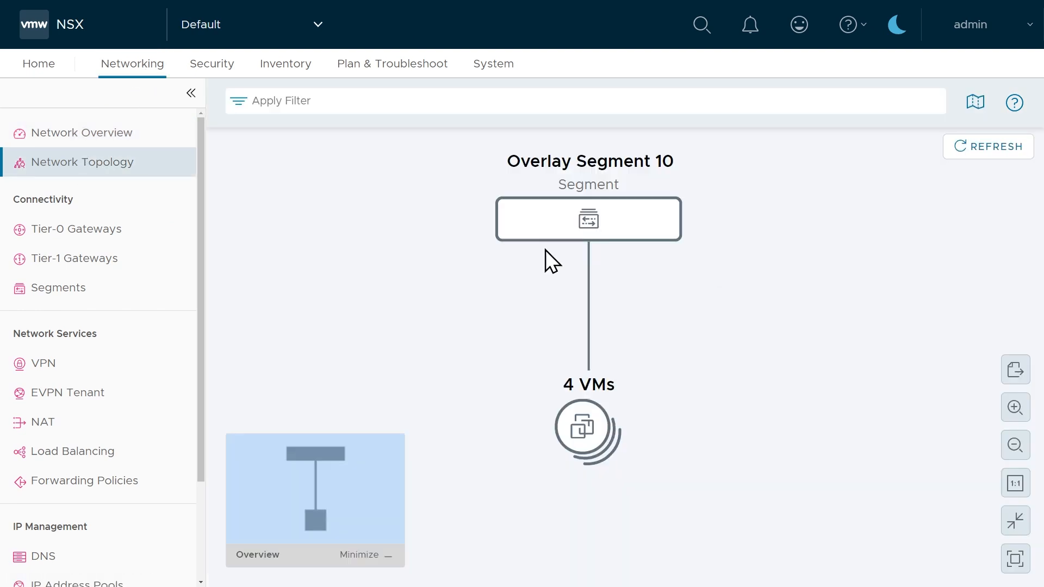
left_click(587, 426)
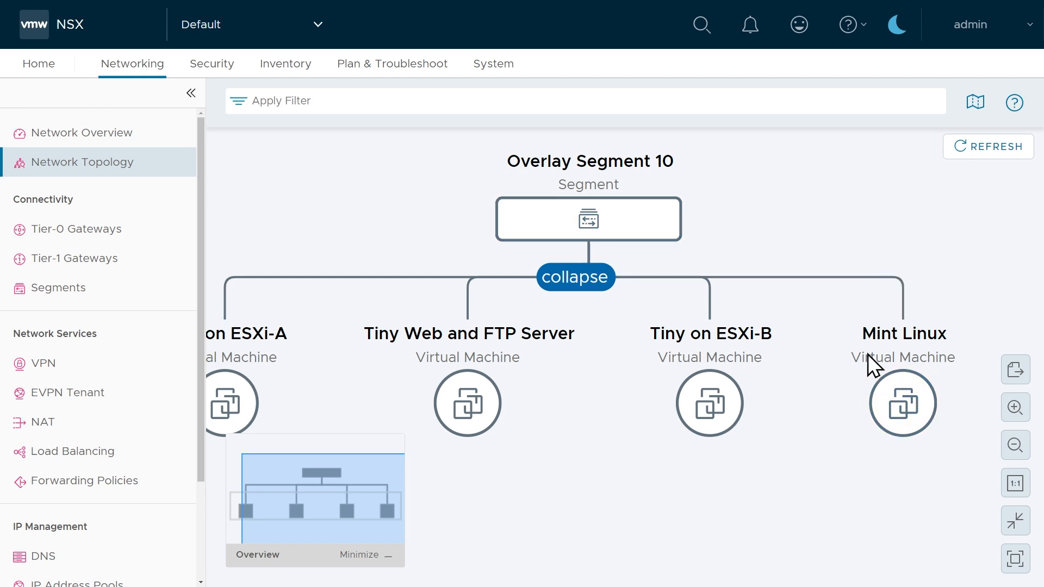
Return to the Mint Linux remote console and switch the wired connection's IPv4 addressing to Manual
double_click(903, 401)
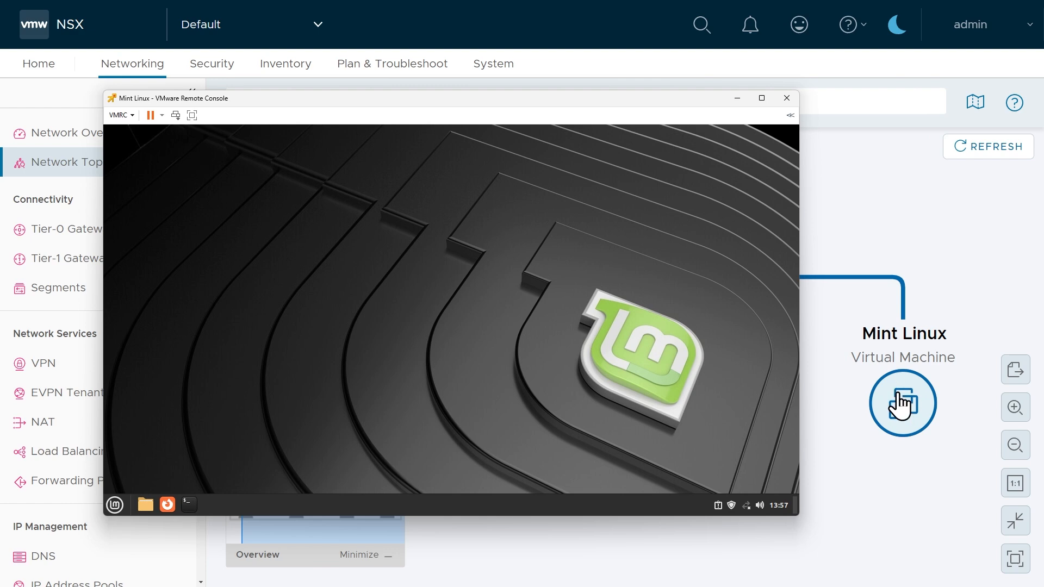
left_click(747, 507)
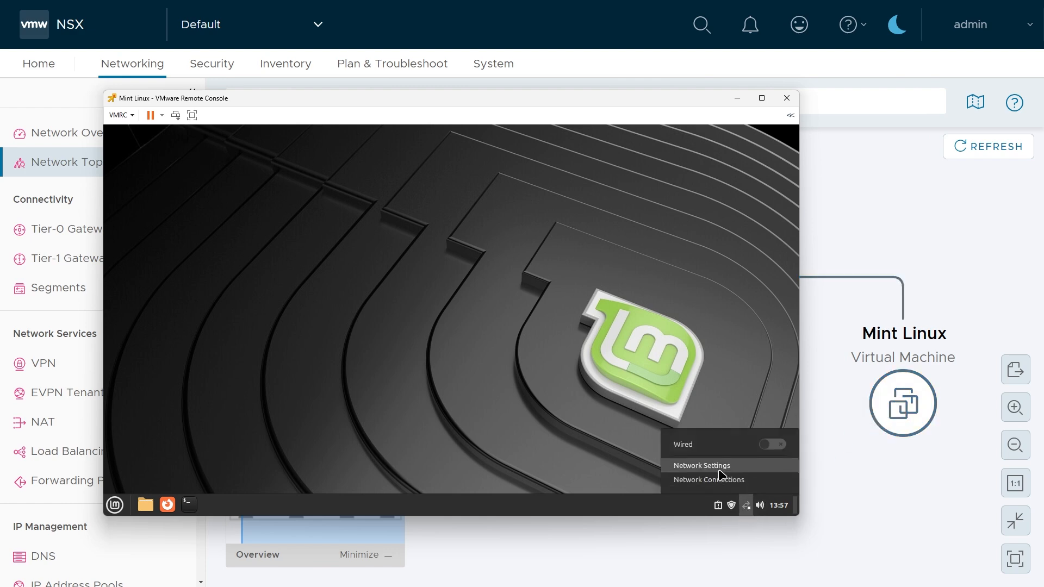
left_click(719, 468)
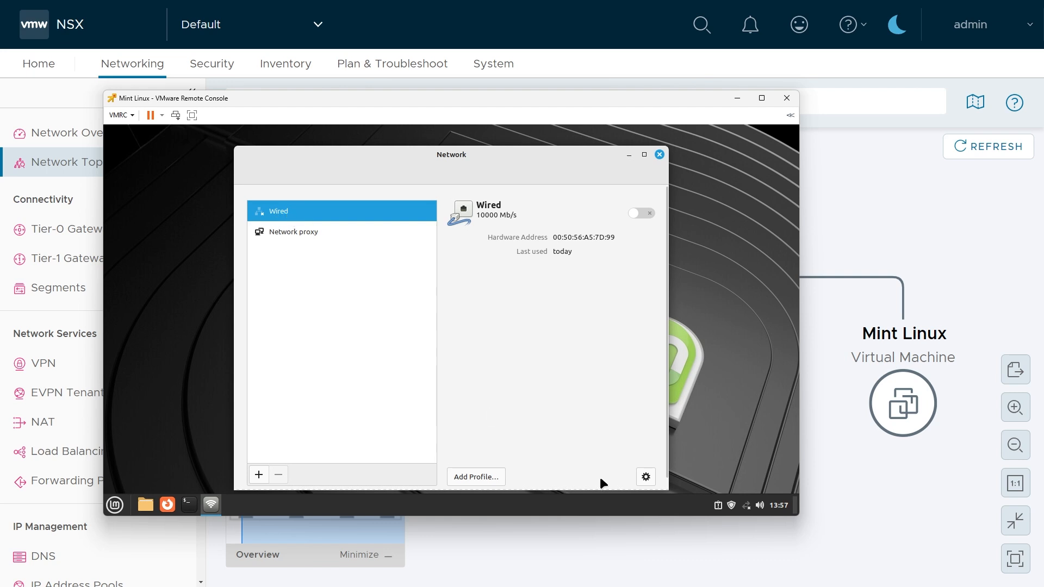
left_click(647, 479)
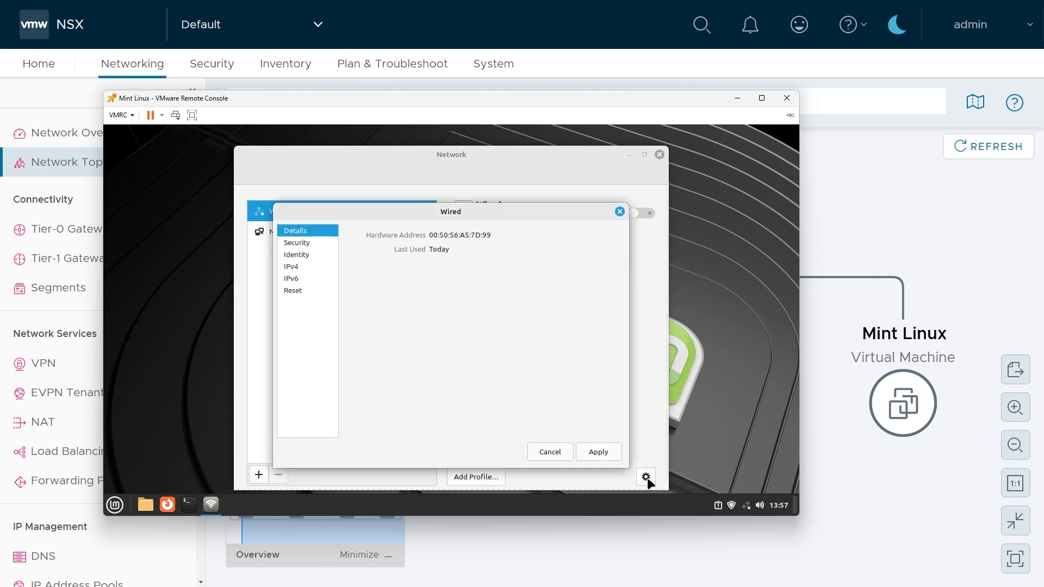
left_click(300, 270)
left_click(577, 254)
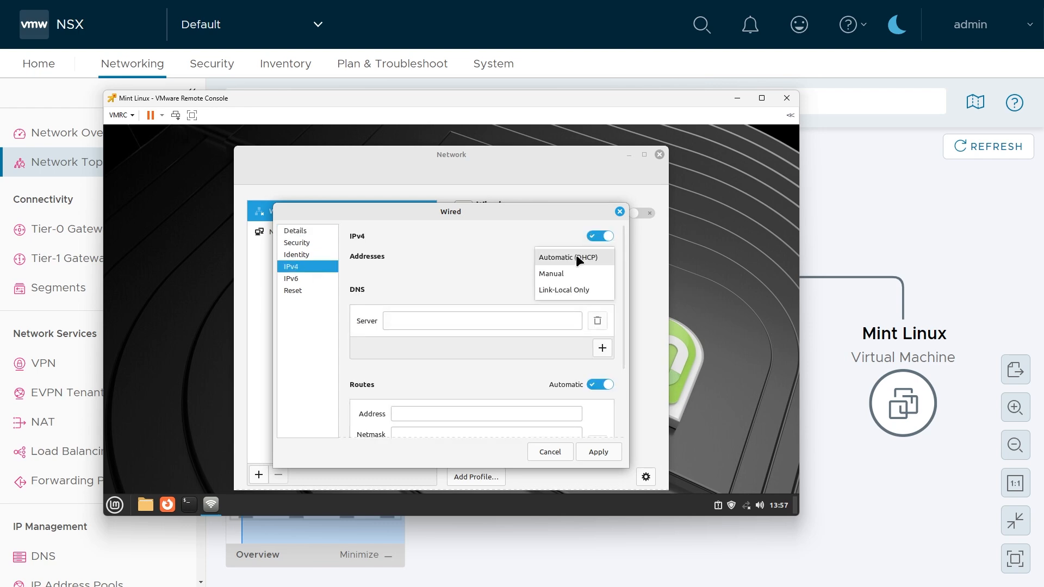
left_click(557, 272)
Give the wired connection the IPv4 address 10.10.0.50 with netmask 255.255.255.0, apply it and close the network settings
left_click(449, 284)
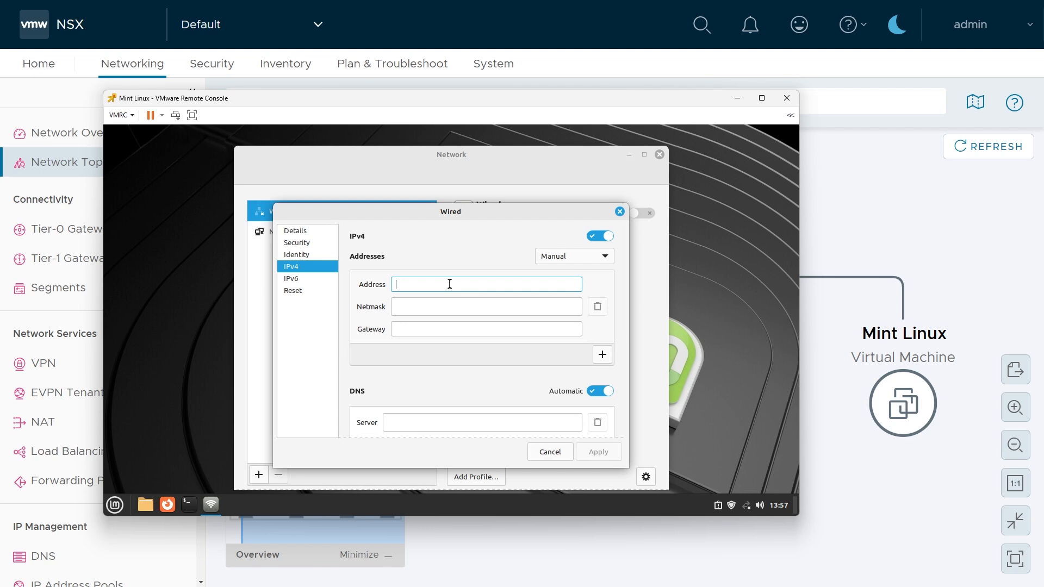
type("10.10.0.50")
left_click(408, 306)
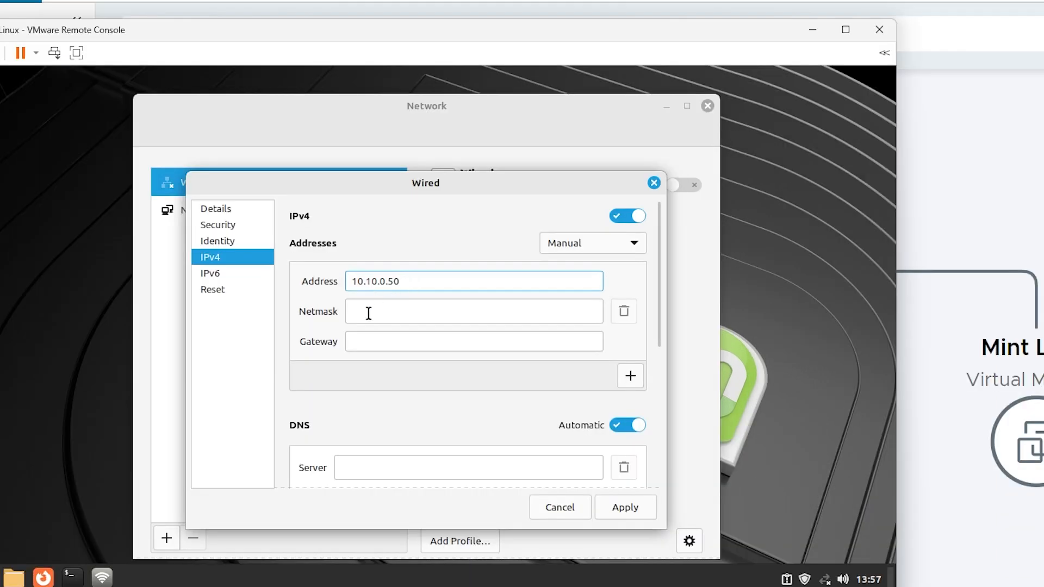
type("255.255.255.0")
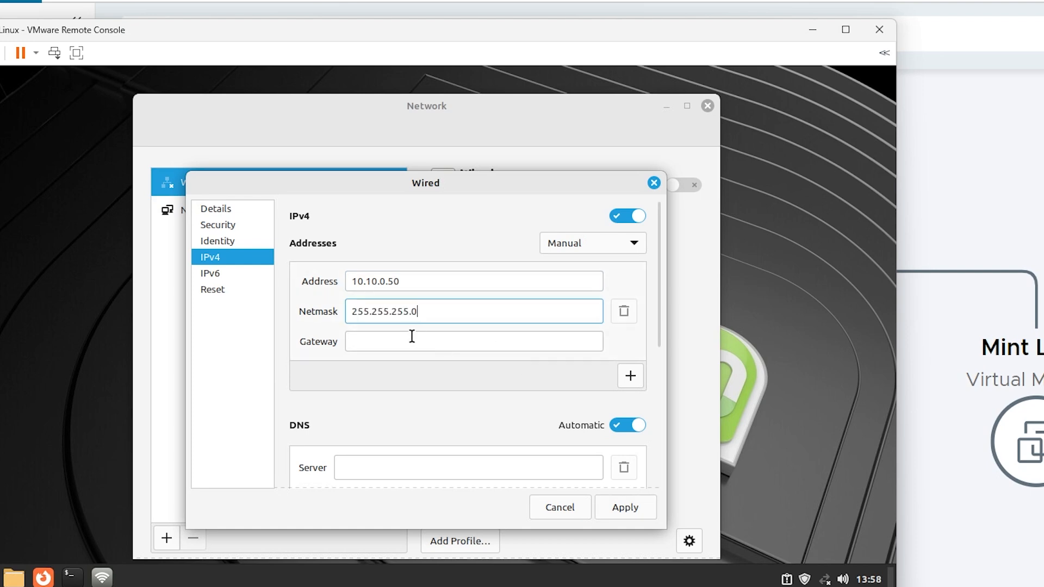
left_click(402, 341)
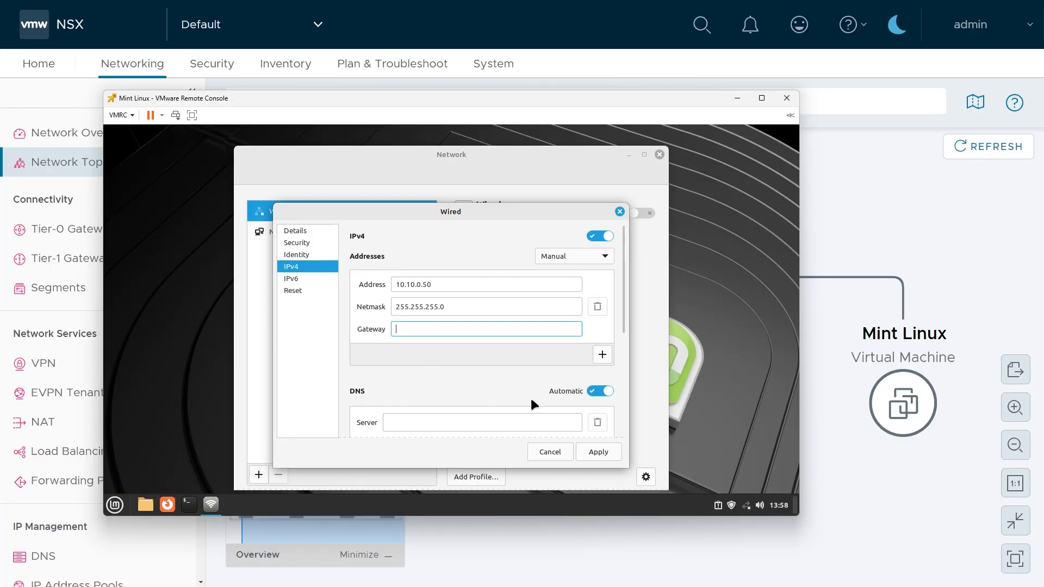
left_click(598, 451)
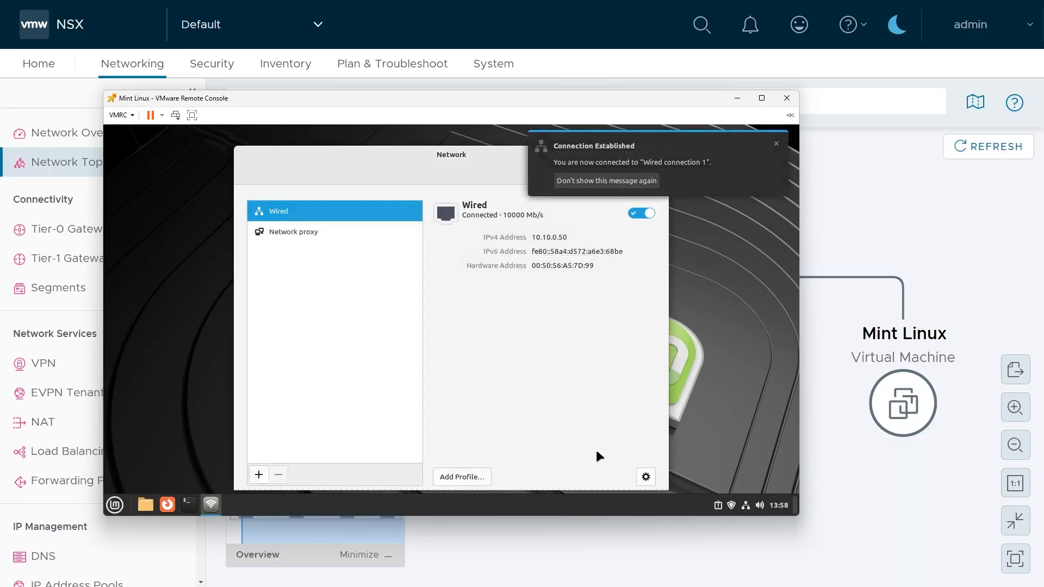
left_click(659, 154)
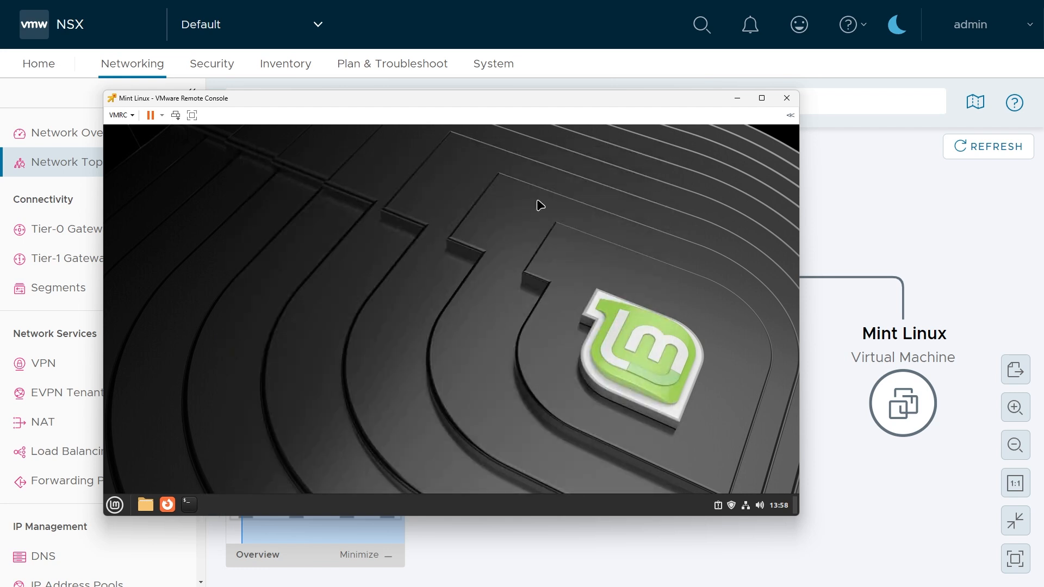
Run ifconfig and ping 10.10.0.51 from a Mint Linux terminal, stop the ping and minimize the console
left_click(189, 505)
type("ifconfig")
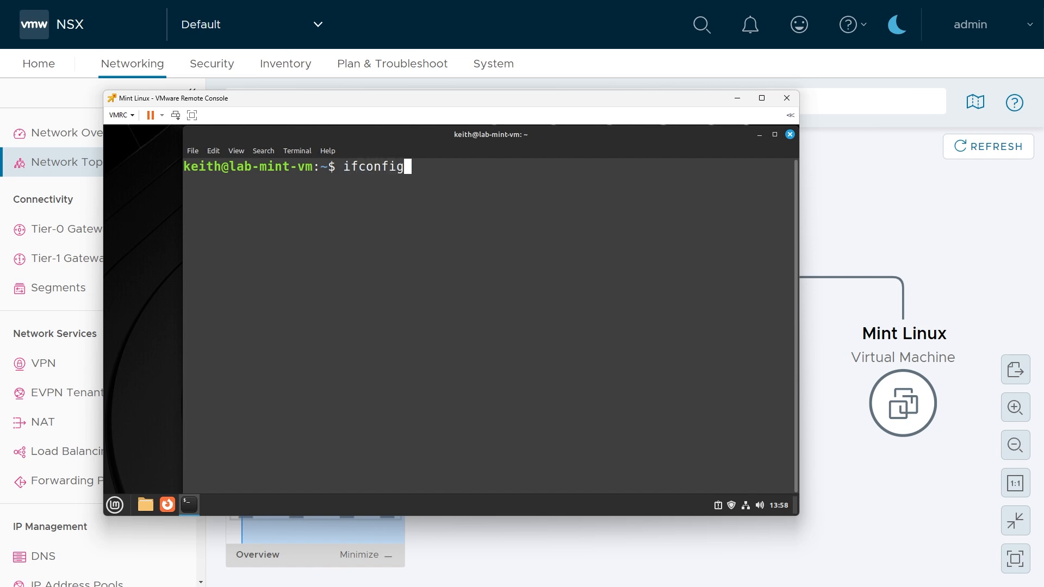
key("Return")
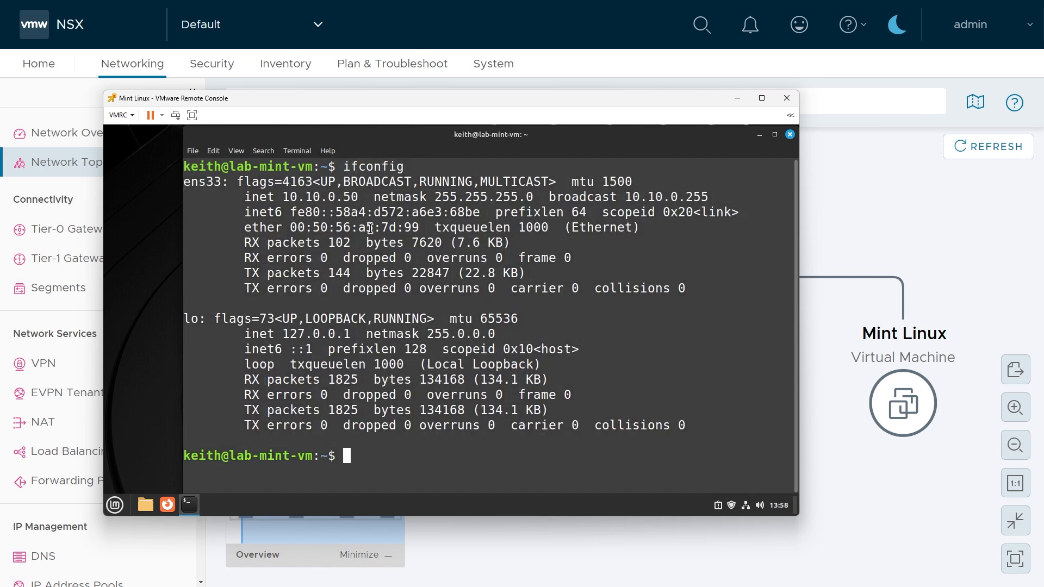
type("ping 10.10.0.51")
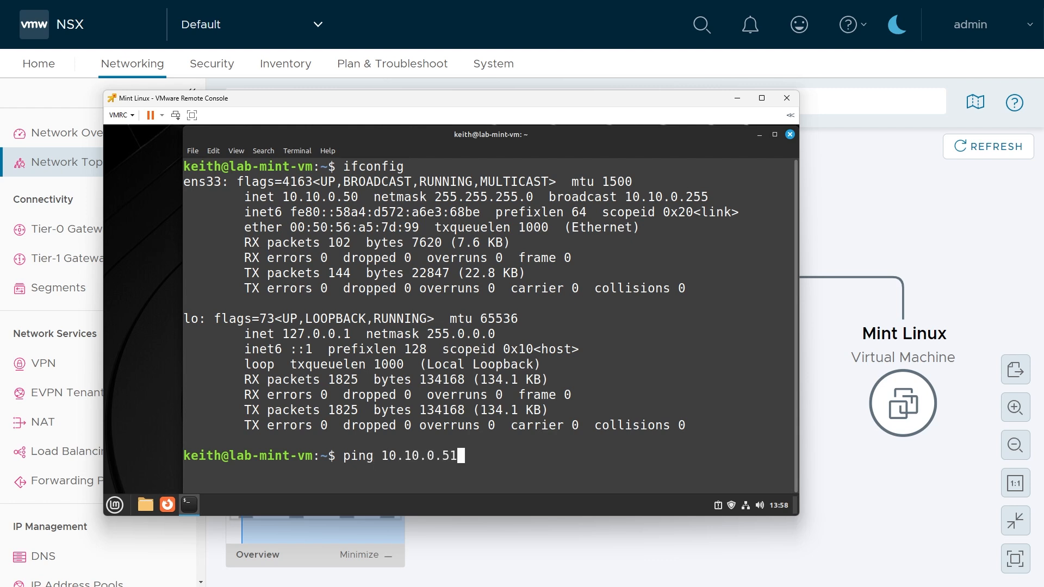
key("Return")
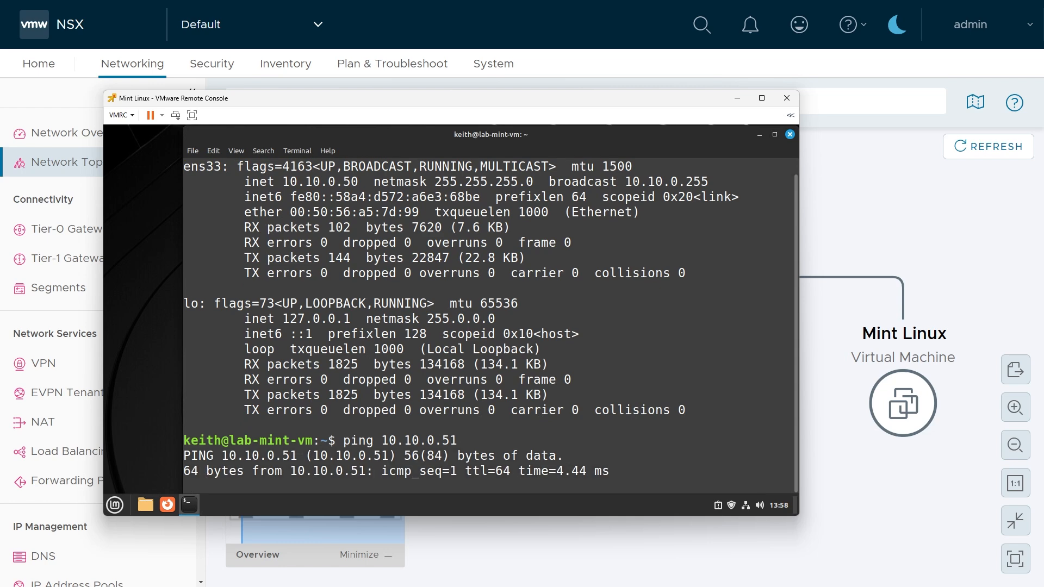
key("ctrl+c")
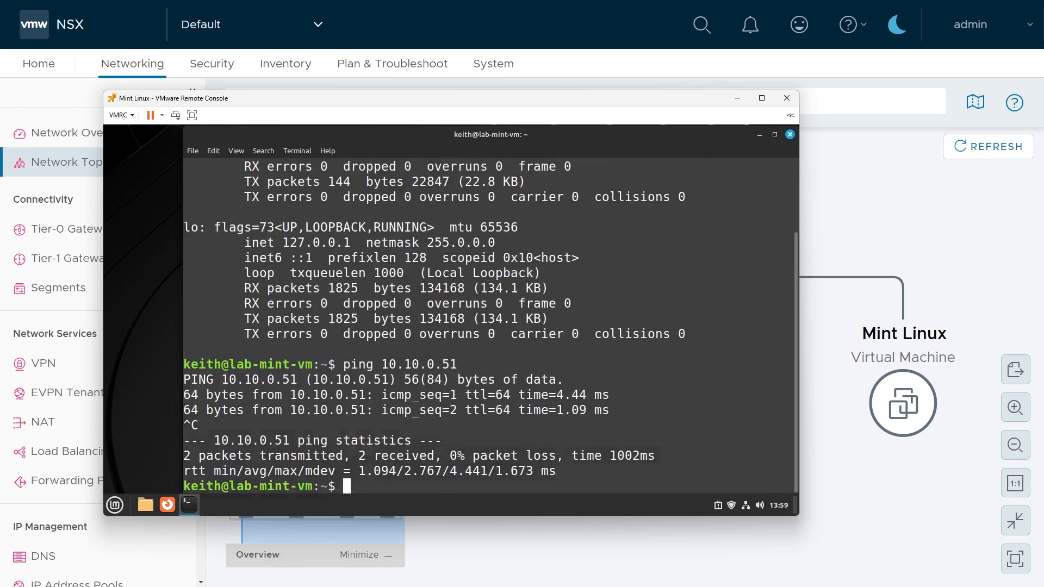
left_click(737, 99)
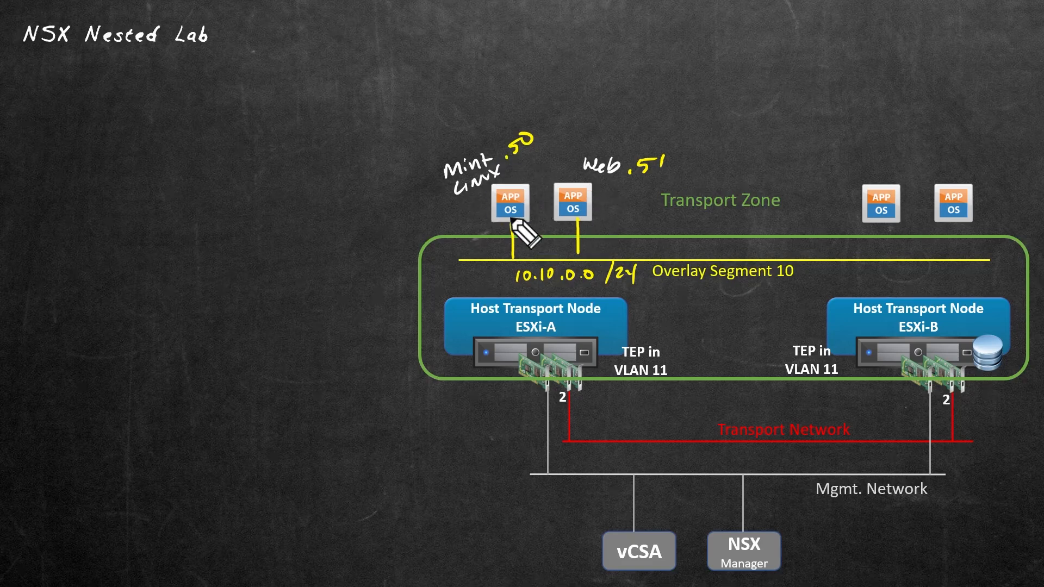
Start BetaFTP on the Tiny Web and FTP Server and arrange its console beside Mint Linux's, closing the Mint terminal
mouse_move(521, 79)
left_mouse_down()
mouse_move(564, 86)
mouse_move(560, 105)
mouse_move(571, 105)
mouse_move(551, 121)
mouse_move(584, 111)
left_mouse_up()
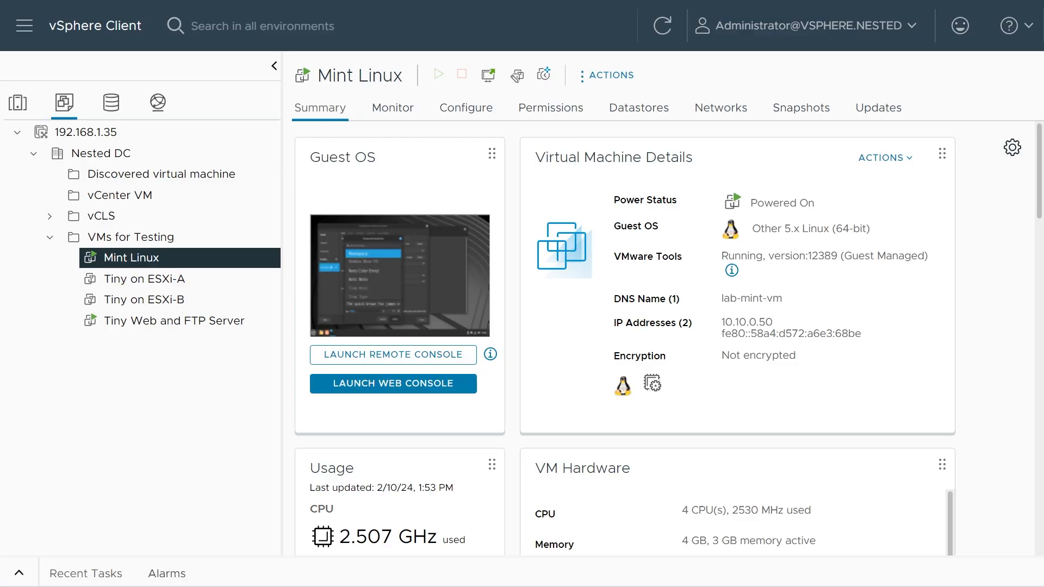
left_click_drag(3, 106, 331, 83)
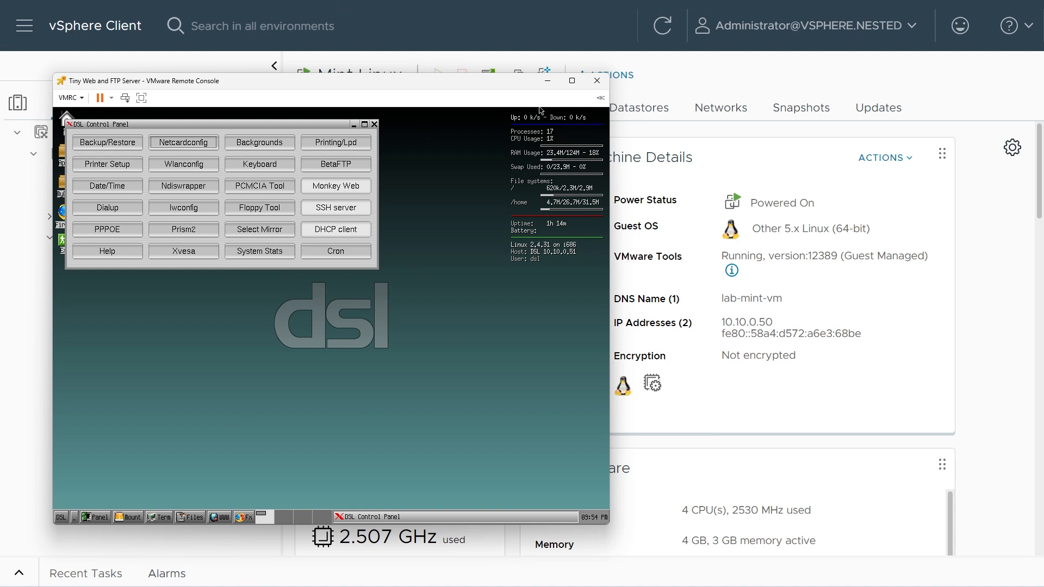
left_click(337, 165)
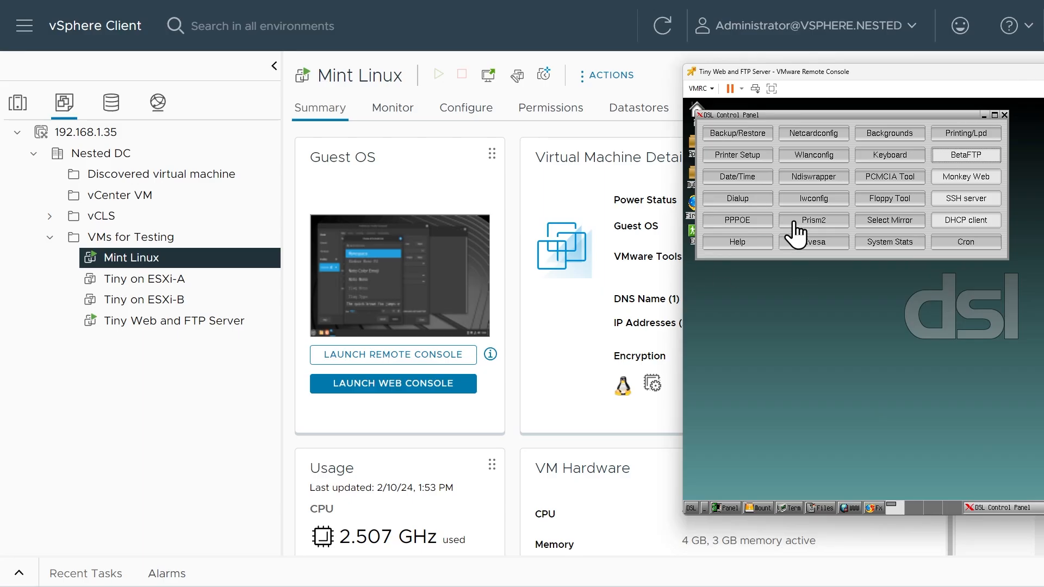
left_click_drag(0, 97, 371, 76)
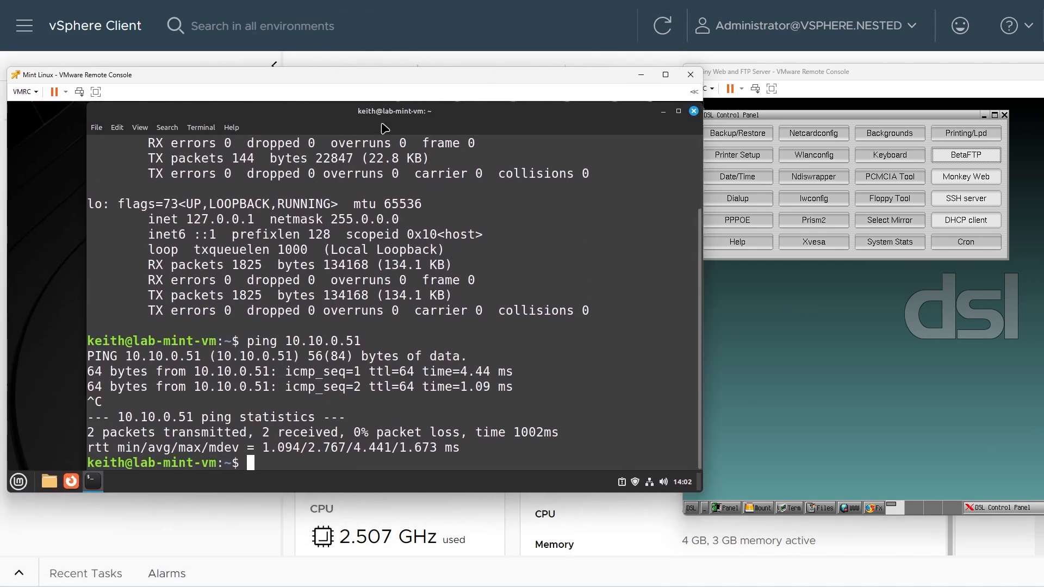
left_click(694, 112)
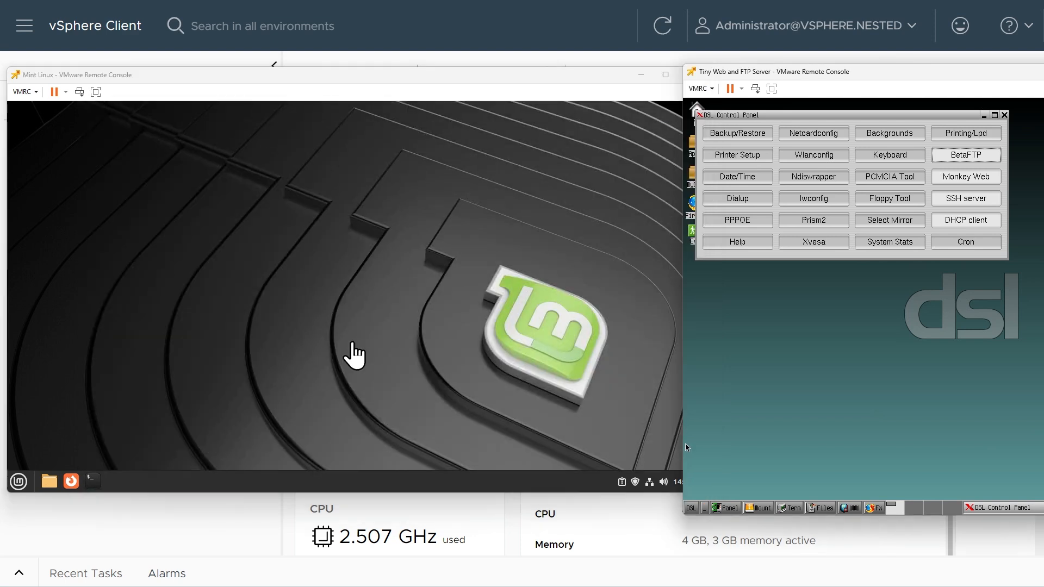
Open 10.10.0.51 in Firefox on Mint Linux and save the page as a bookmark on the Bookmarks Toolbar
left_click(70, 481)
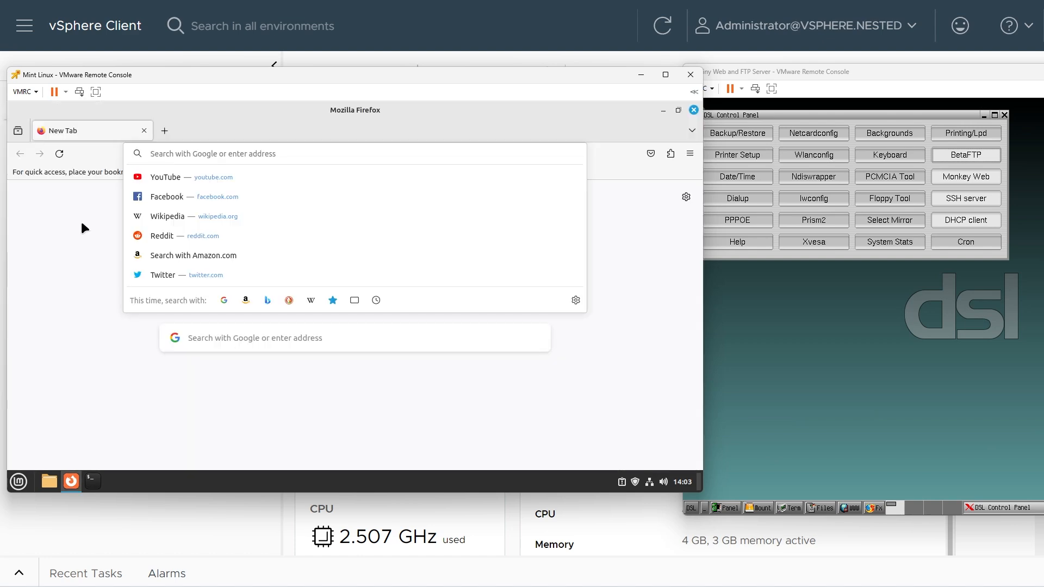
type("10.10.0.51")
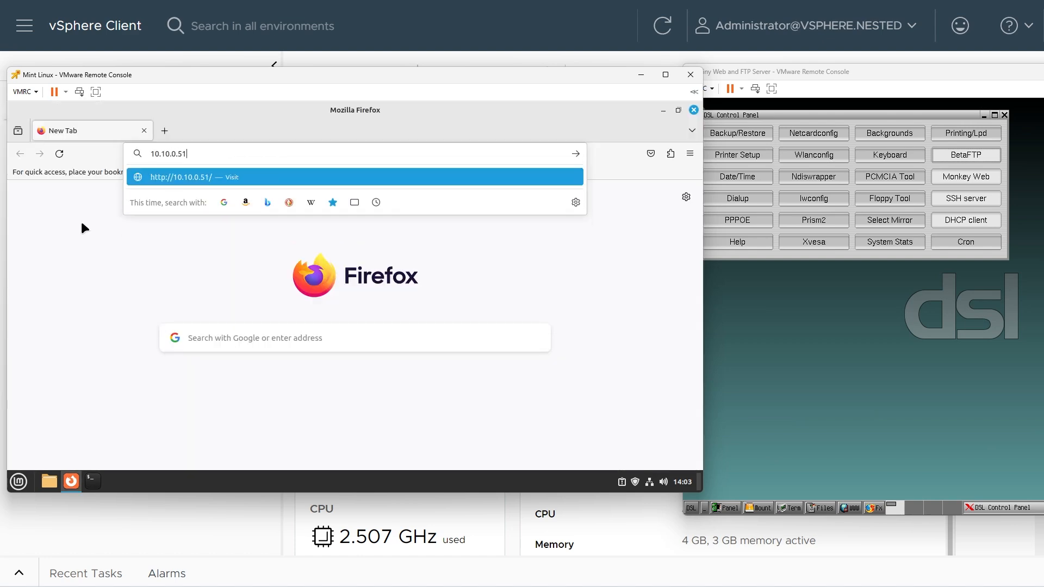
key("Return")
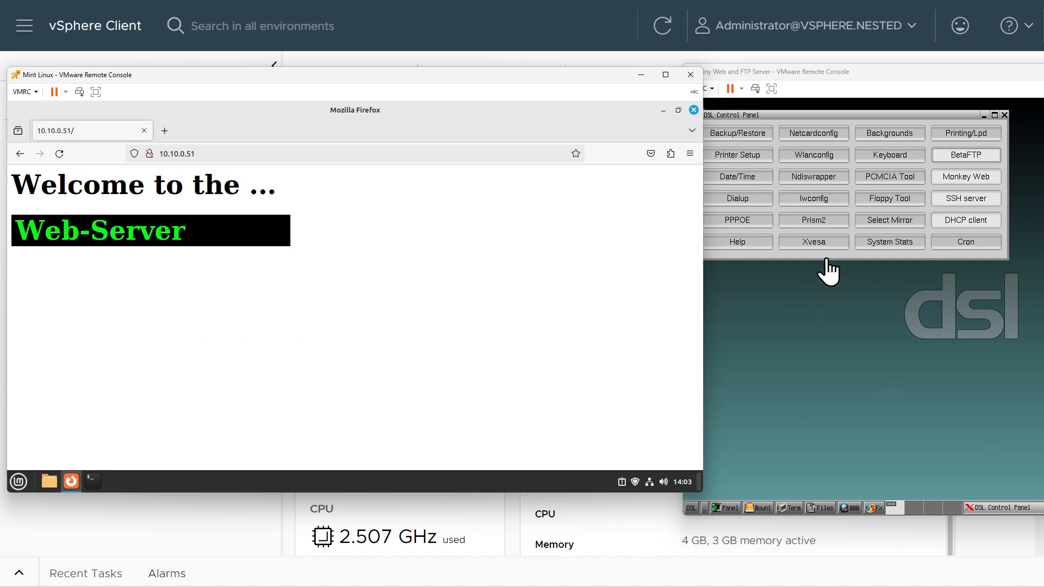
left_click(575, 153)
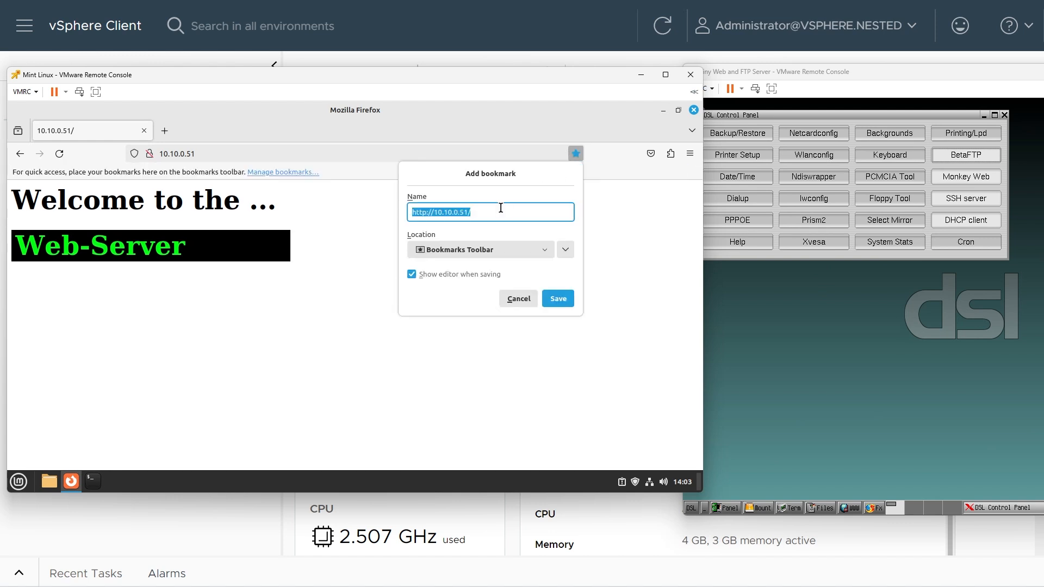
left_click(559, 299)
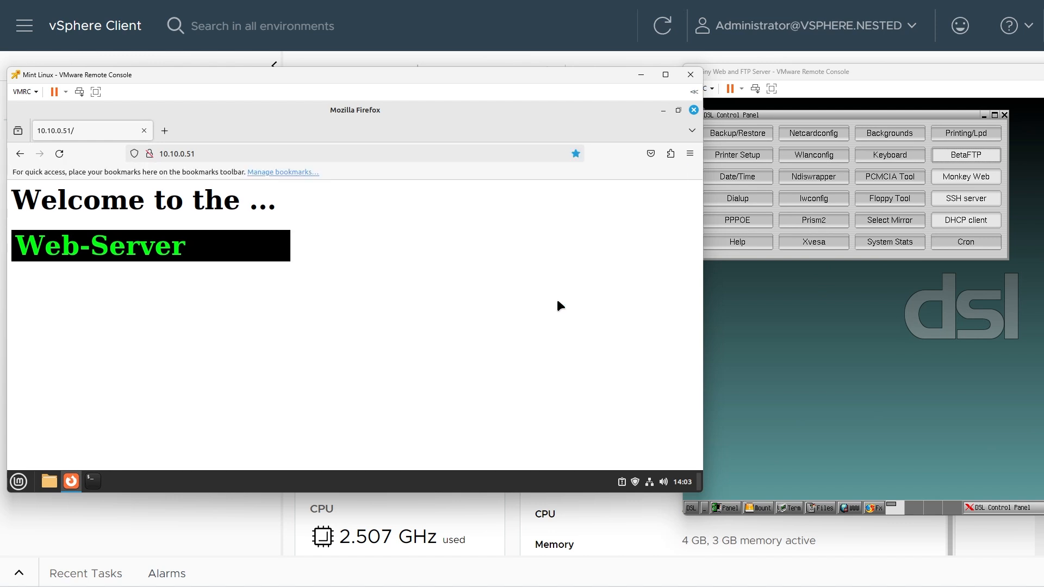
Try to connect over SSH to 10.10.0.51 as root from a new Mint Linux terminal
left_click(95, 483)
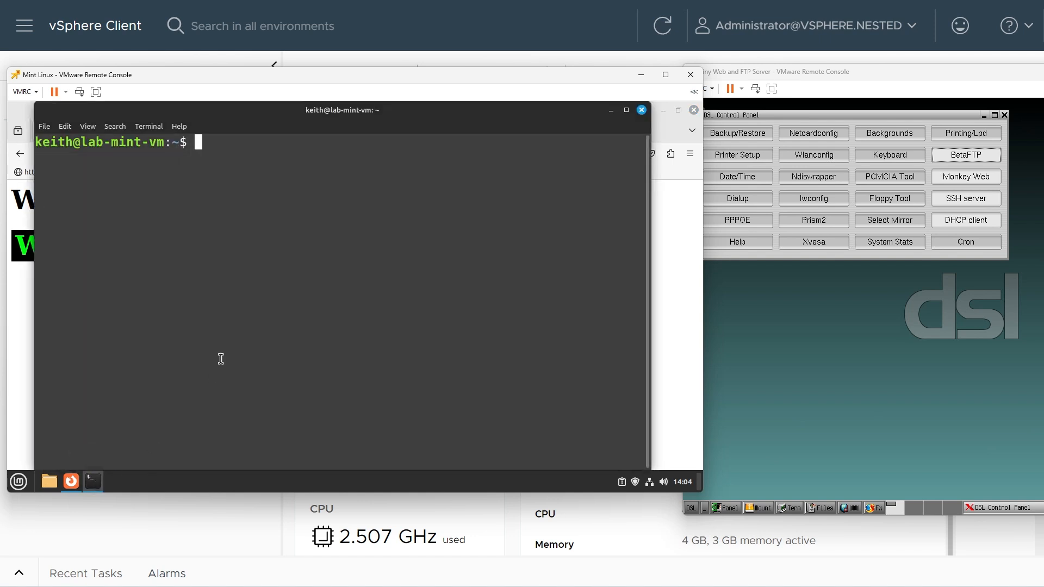
type("ssh -l root 10.10.0.51")
key("Return")
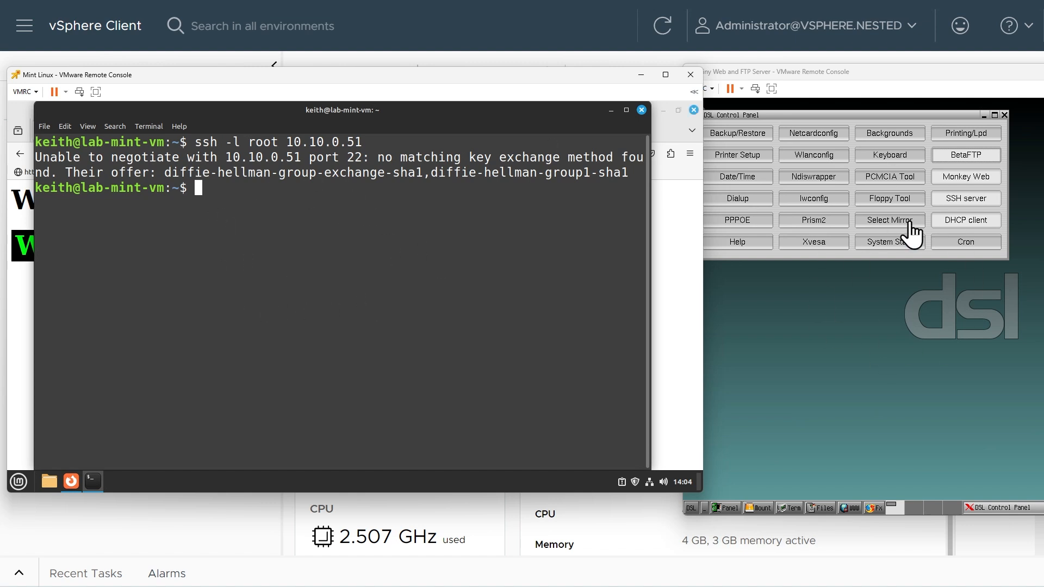
Turn off the SSH server in the Tiny Web and FTP Server's DSL Control Panel and close the Mint terminal
left_click(960, 209)
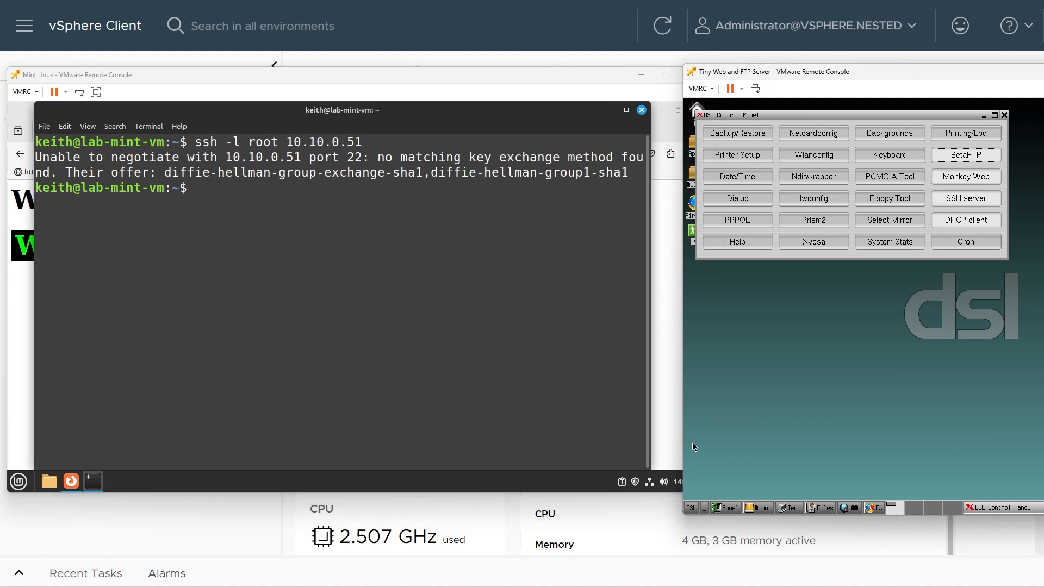
left_click(964, 201)
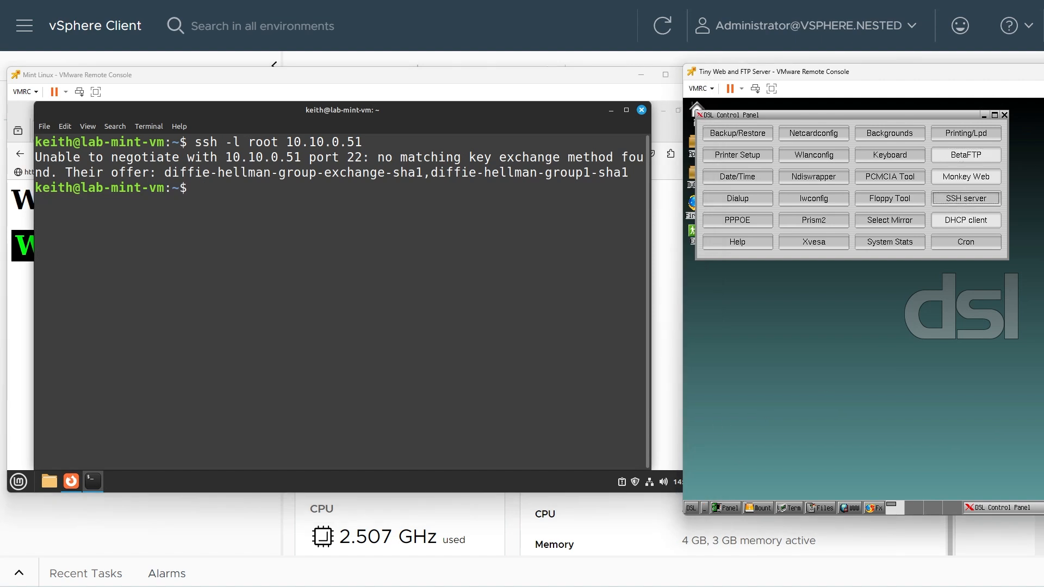
left_click(642, 110)
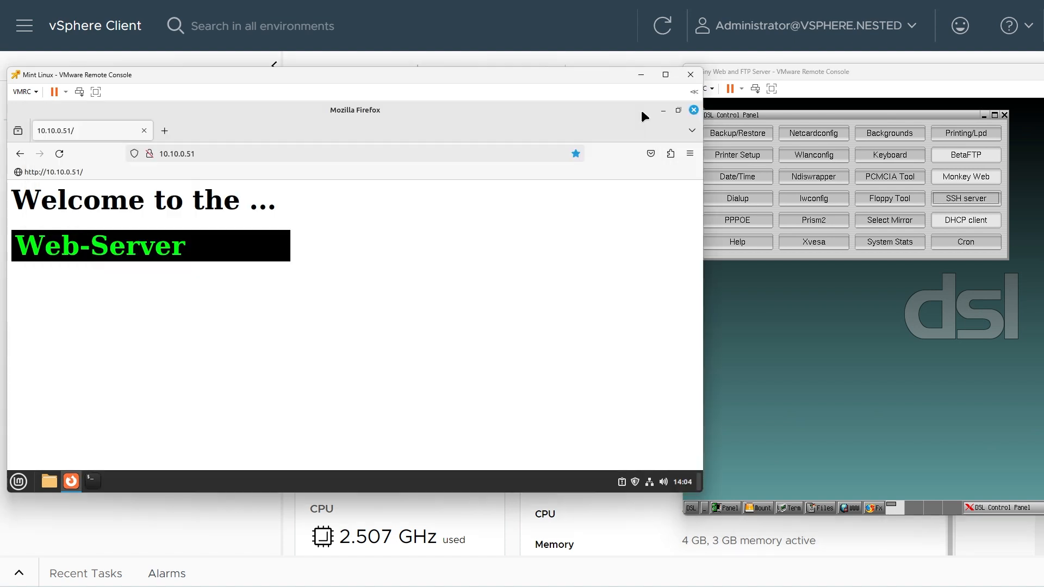
Ping 10.10.0.51 again from a fresh Mint Linux terminal, stop the ping and put the terminal away
left_click(93, 481)
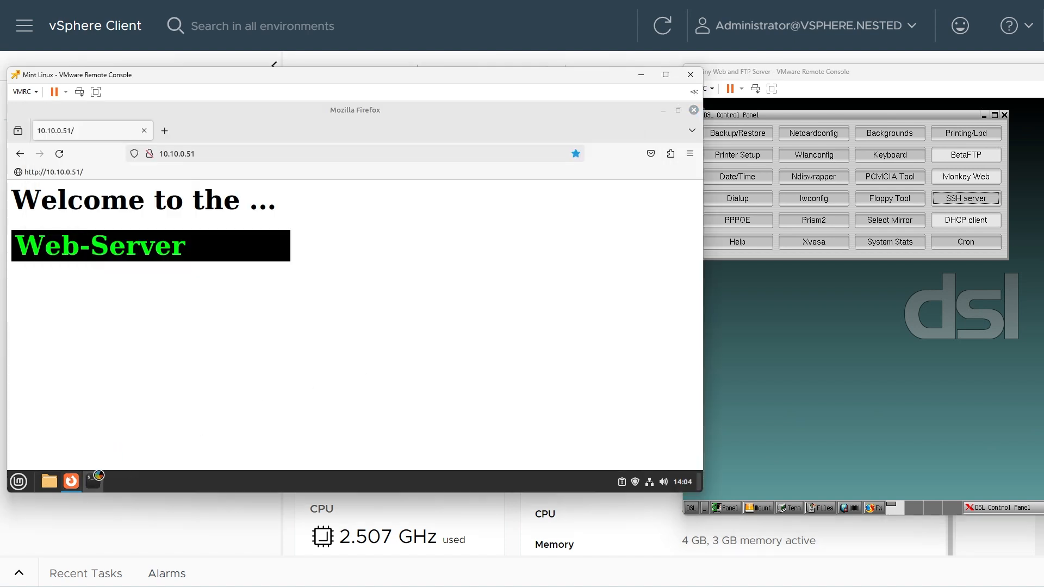
type("ping 10.10.0.51")
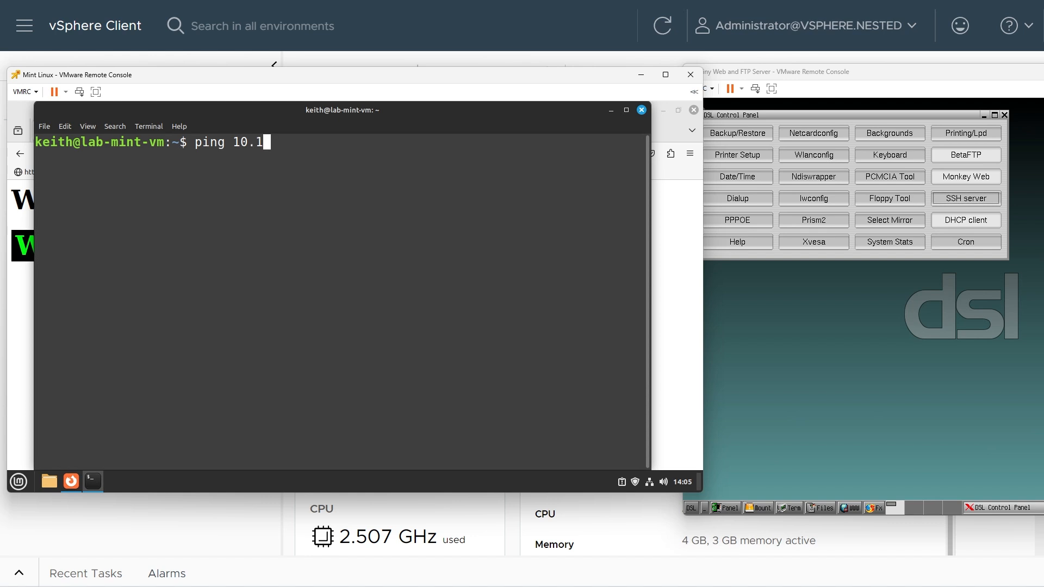
key("Return")
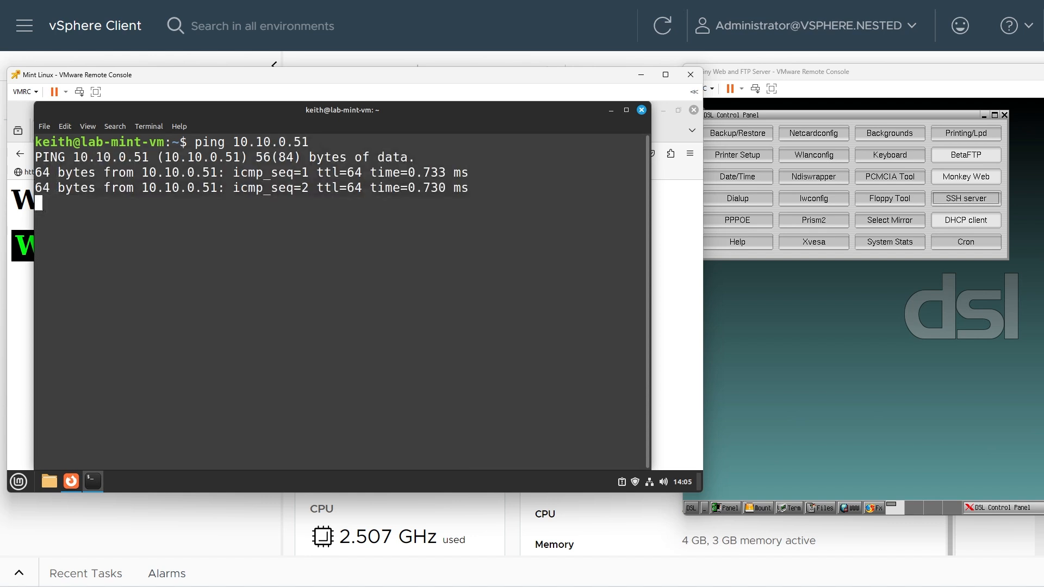
key("ctrl+c")
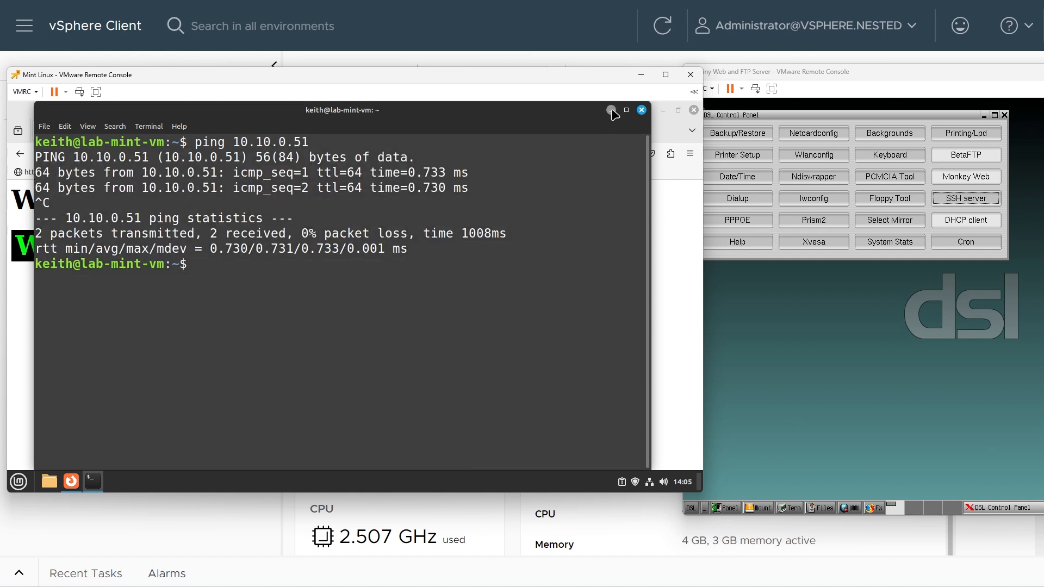
left_click(642, 110)
Open an FTP connection to 10.10.0.51 from a new Mint Linux terminal, then minimize the terminal and close Firefox
right_click(96, 485)
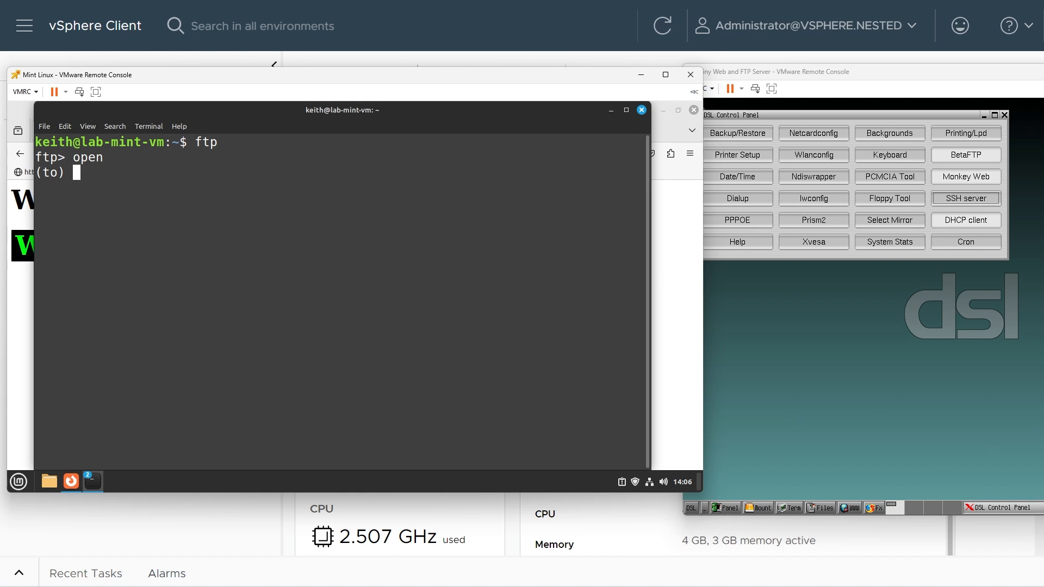
type("10.10.0.51")
key("Return")
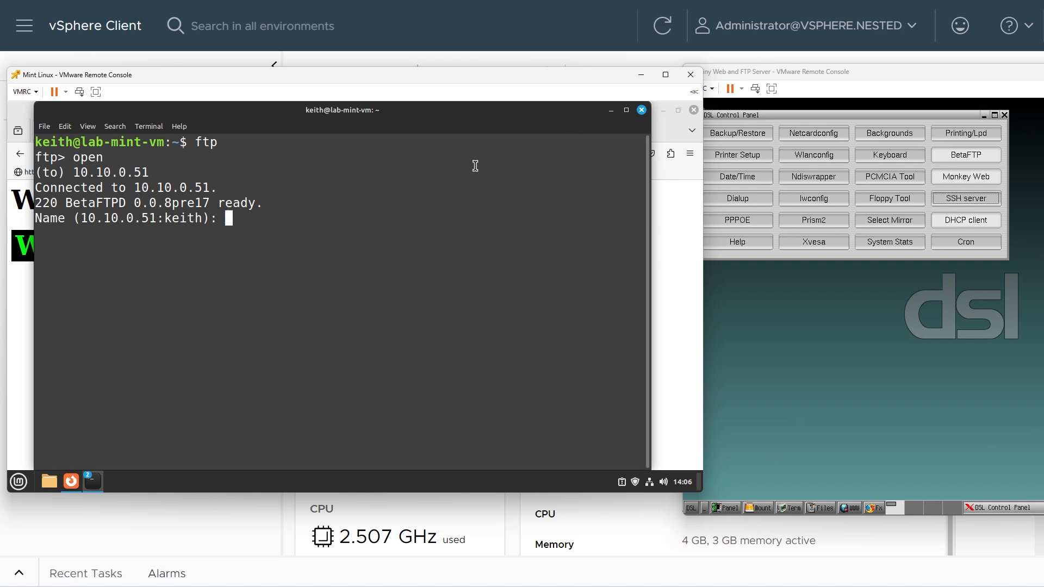
left_click(611, 111)
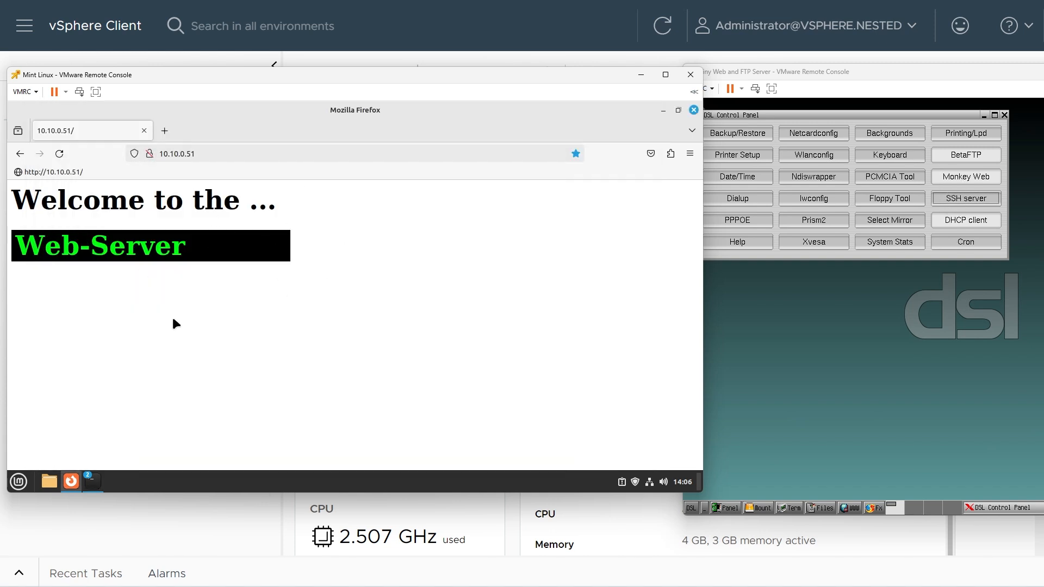
left_click(694, 111)
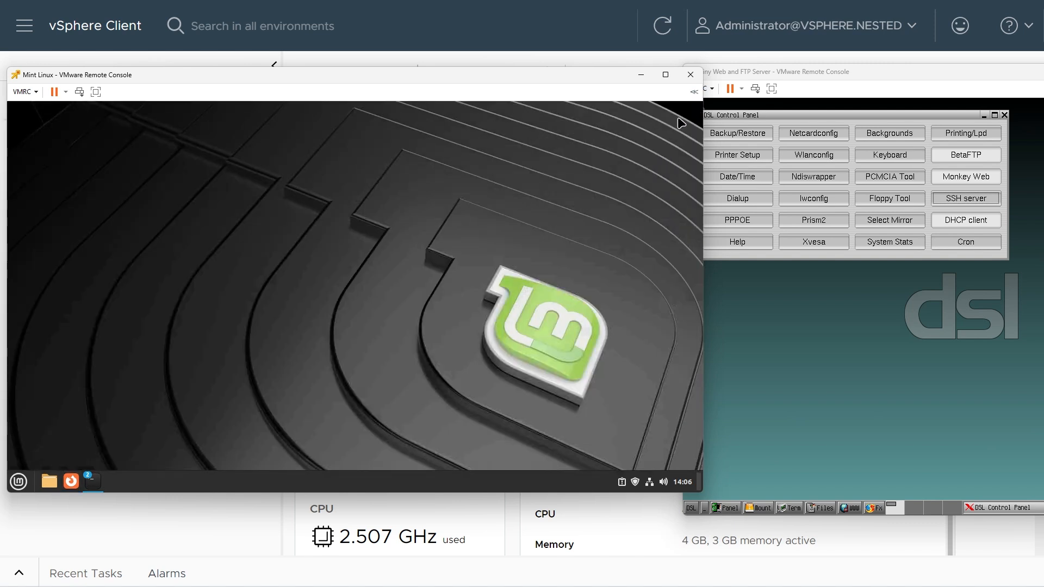
Bring up the Mint Linux terminal to check the FTP connection, then put the terminal away
left_click(102, 489)
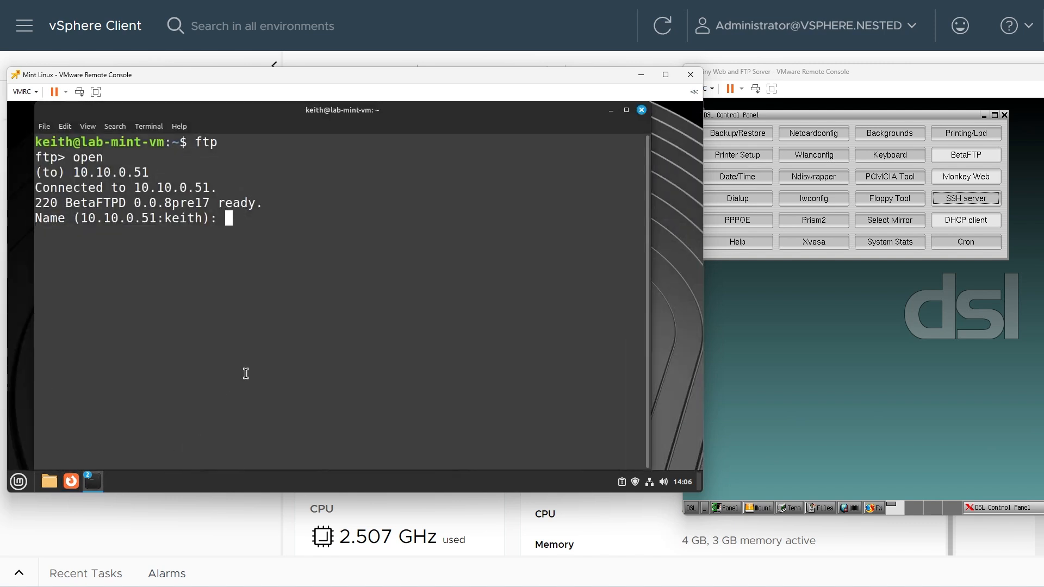
left_click(641, 112)
left_click(641, 111)
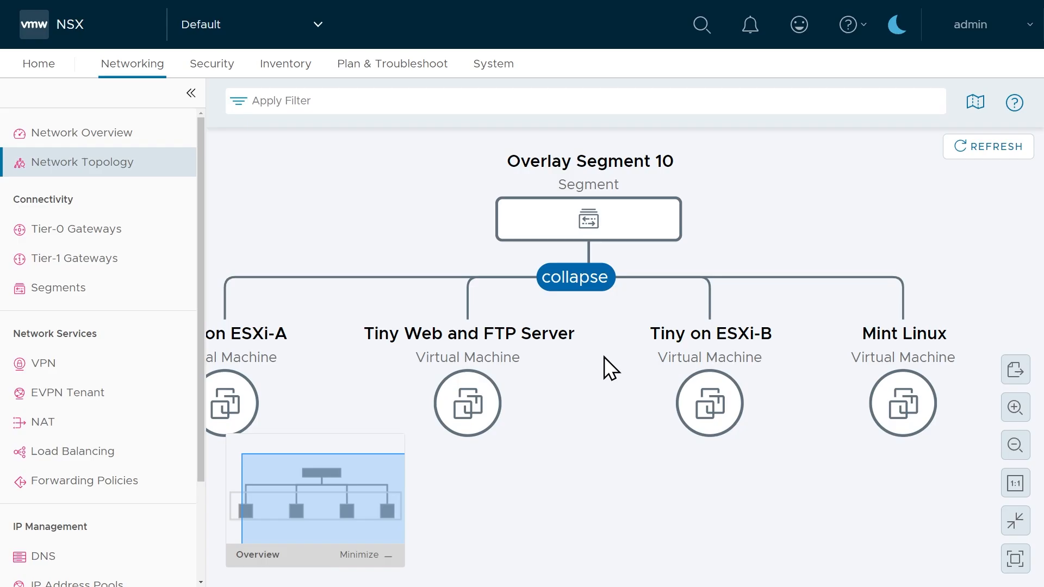
Switch to NSX, open the Traceflow tool for traffic analysis and dismiss its telemetry notice
scroll(604, 356, "up", 2)
scroll(604, 357, "down", 2)
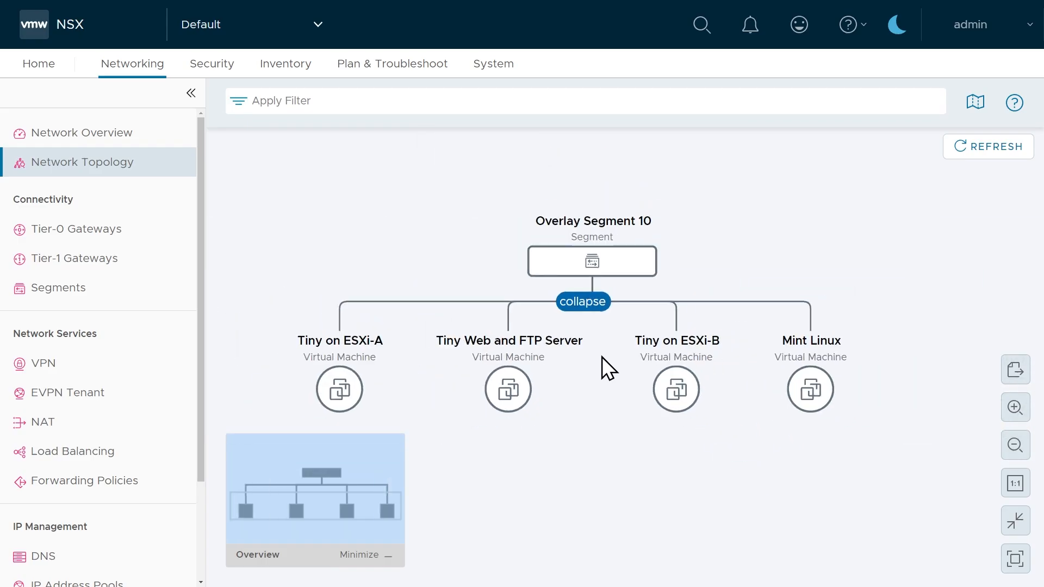
left_click(409, 65)
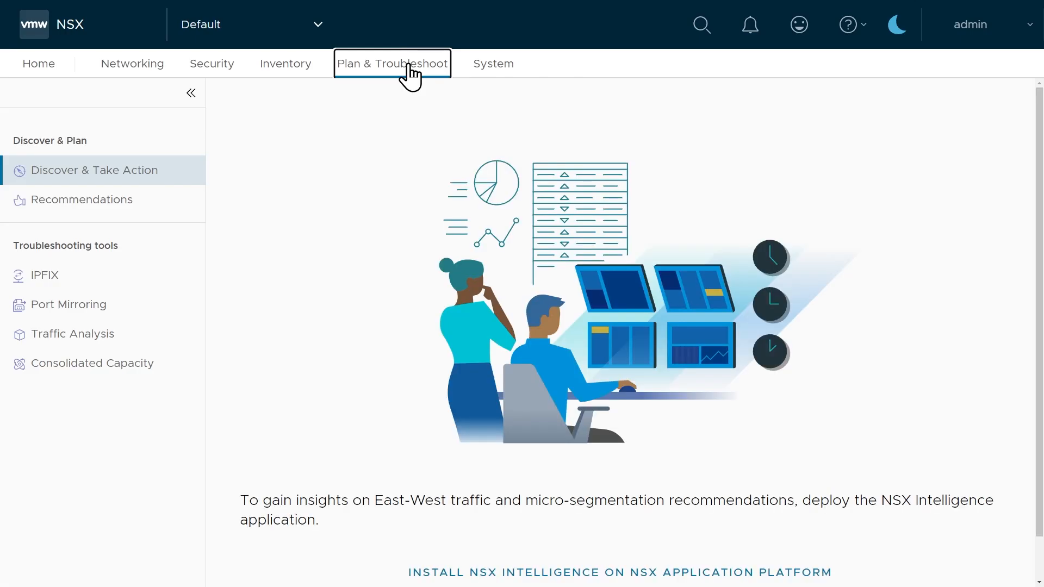
left_click(85, 342)
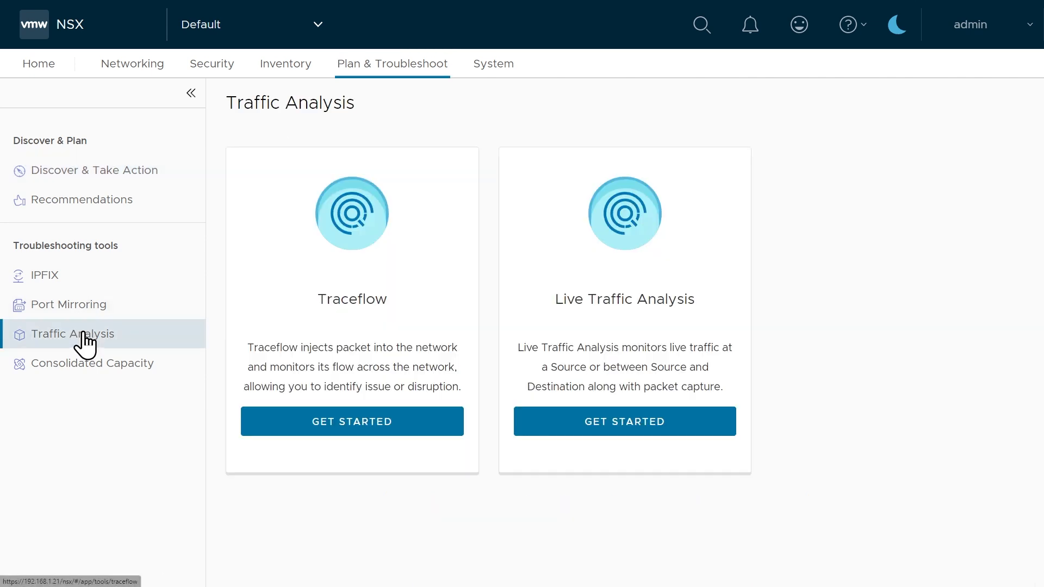
left_click(341, 433)
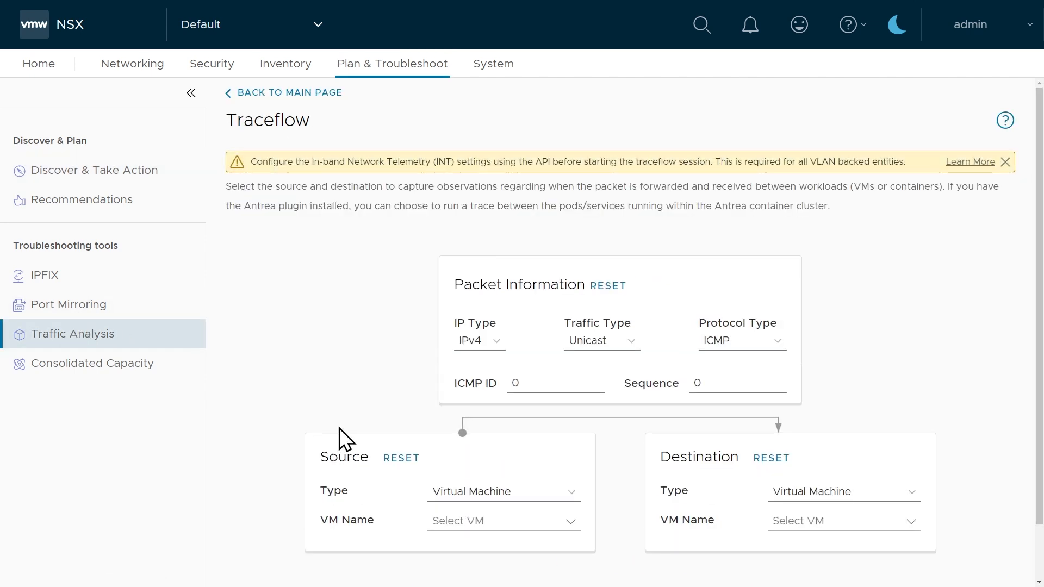
left_click(1005, 162)
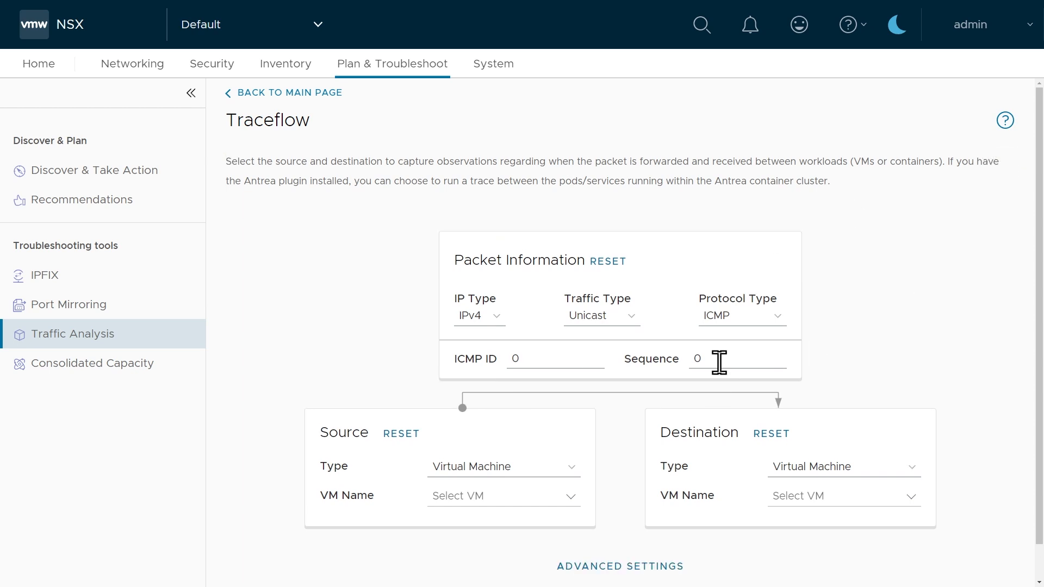
Set the trace packet's protocol type to TCP with source port 6783 and destination port 80
left_click(740, 316)
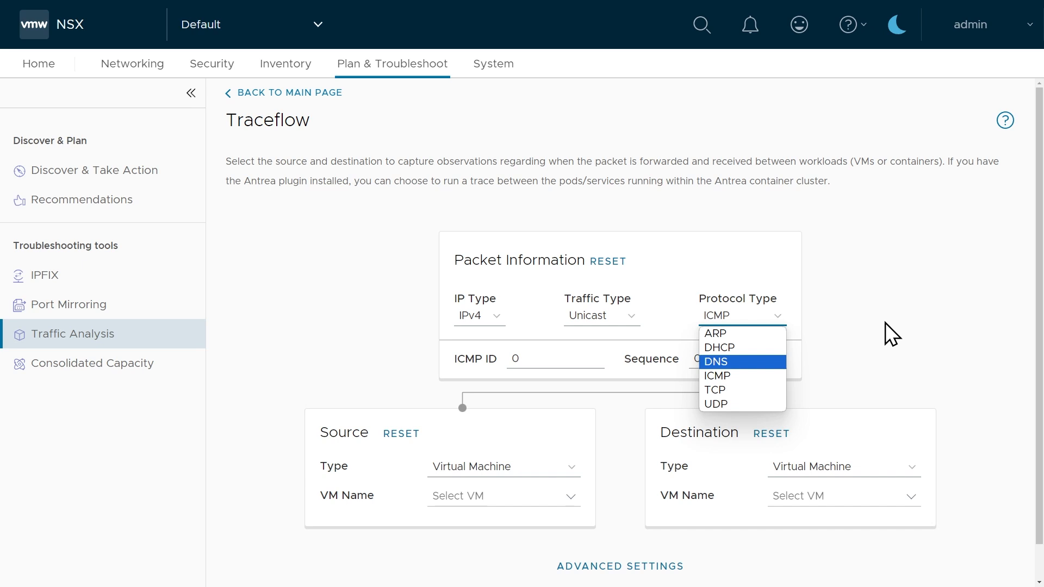
left_click(739, 391)
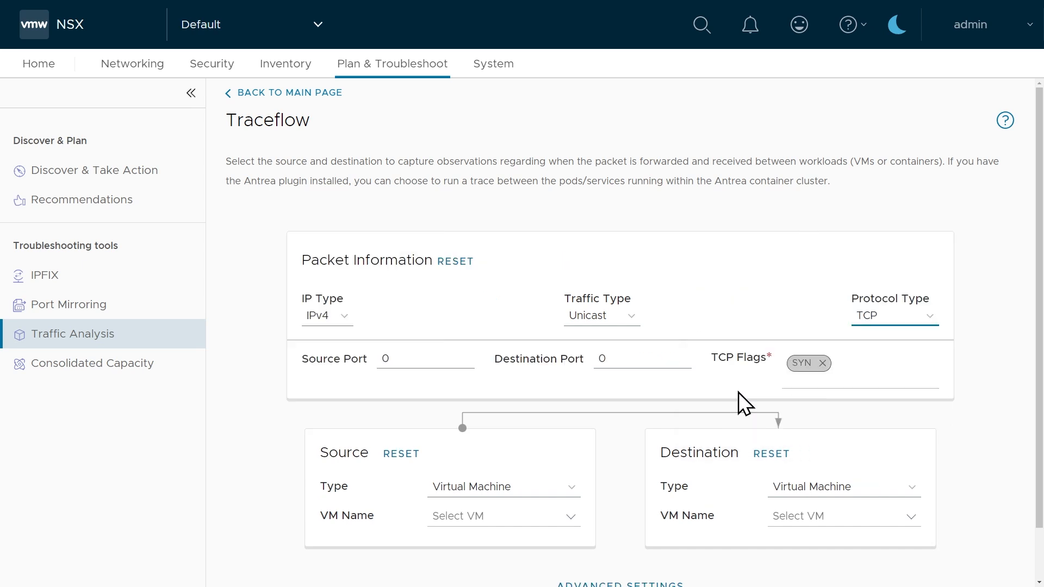
key("Tab")
type("6783")
key("Tab")
type("80")
scroll(507, 436, "down", 1)
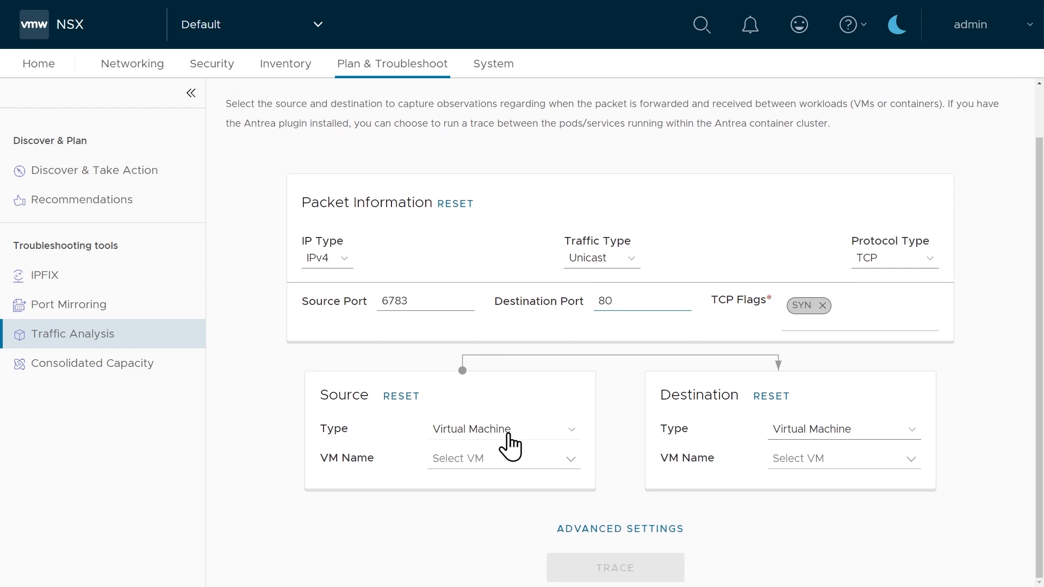
Run the trace with Mint Linux as the source VM and Tiny Web and FTP Server as the destination, and review its observations
left_click(517, 459)
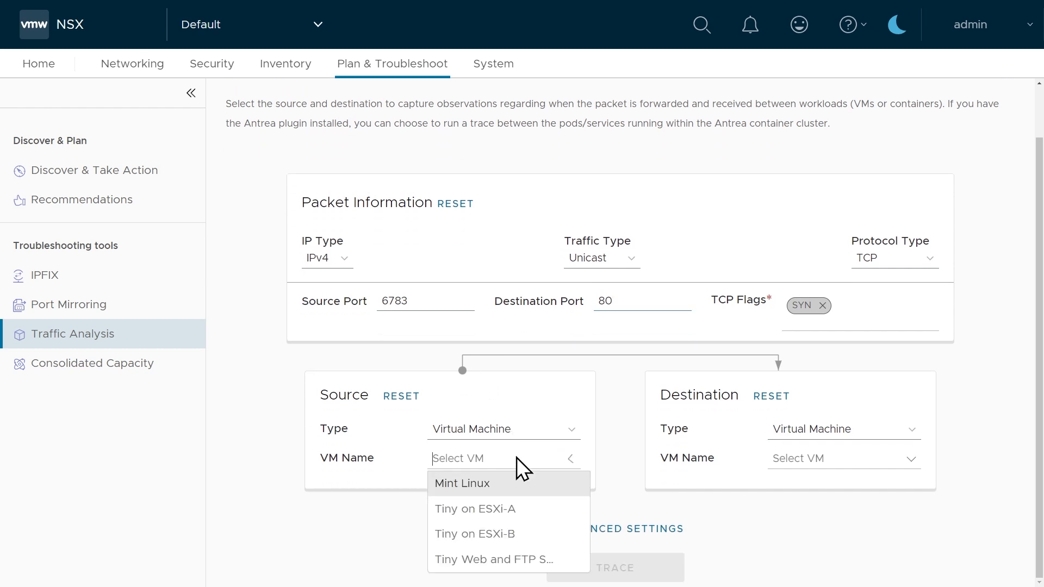
left_click(497, 484)
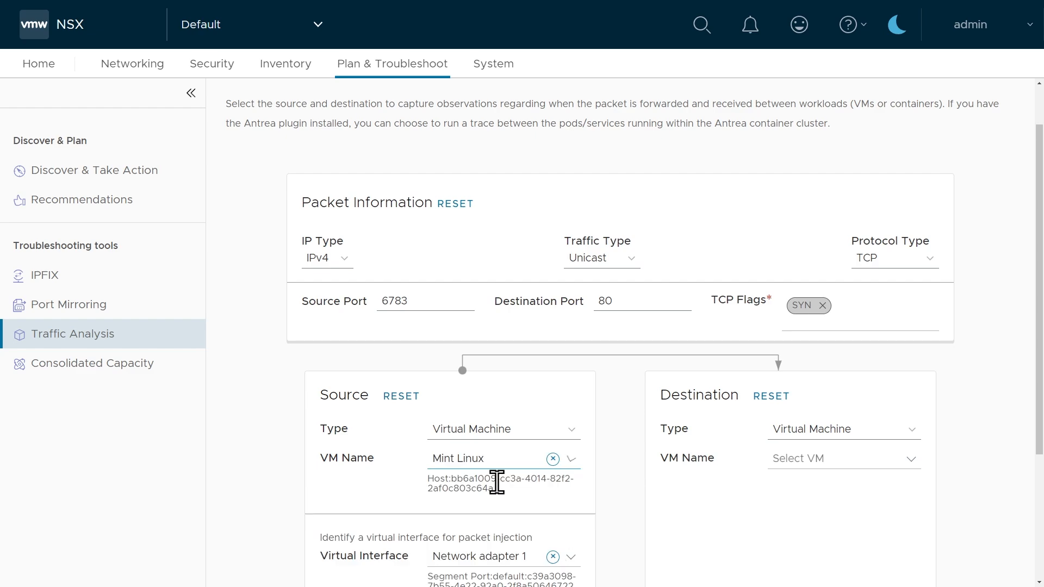
scroll(409, 441, "down", 3)
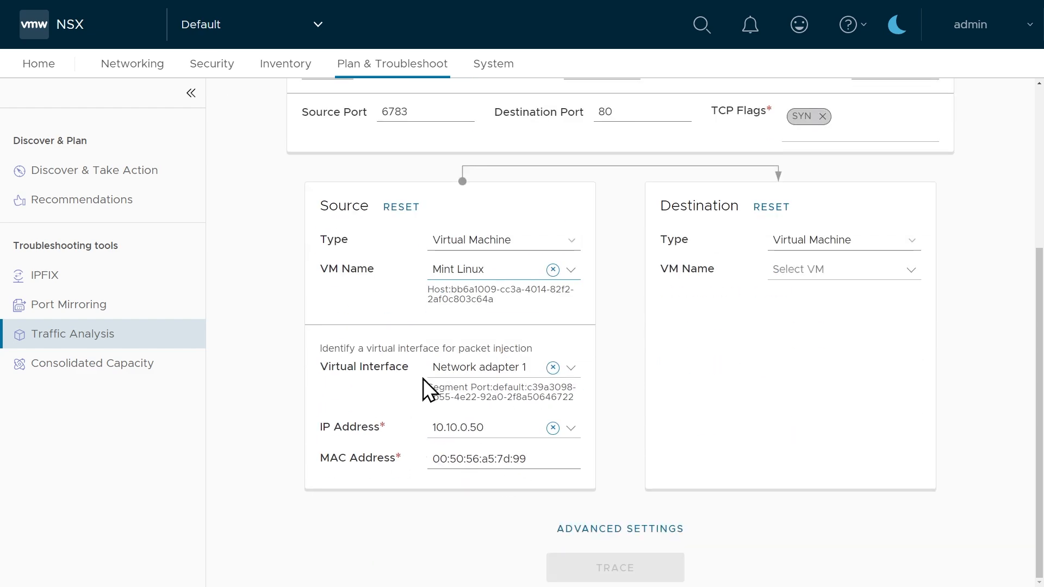
left_click(838, 242)
left_click(831, 255)
left_click(821, 270)
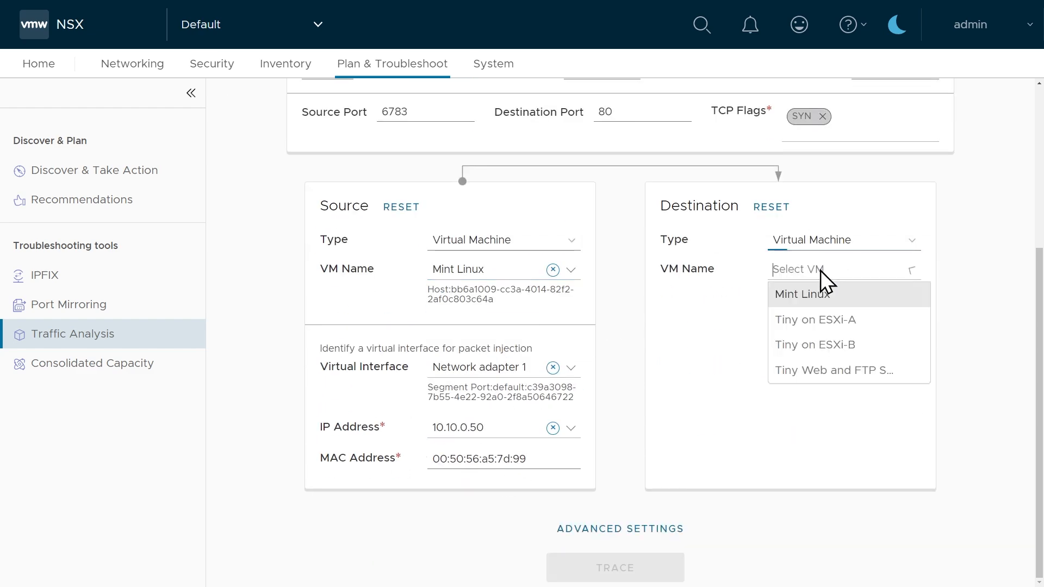
left_click(822, 370)
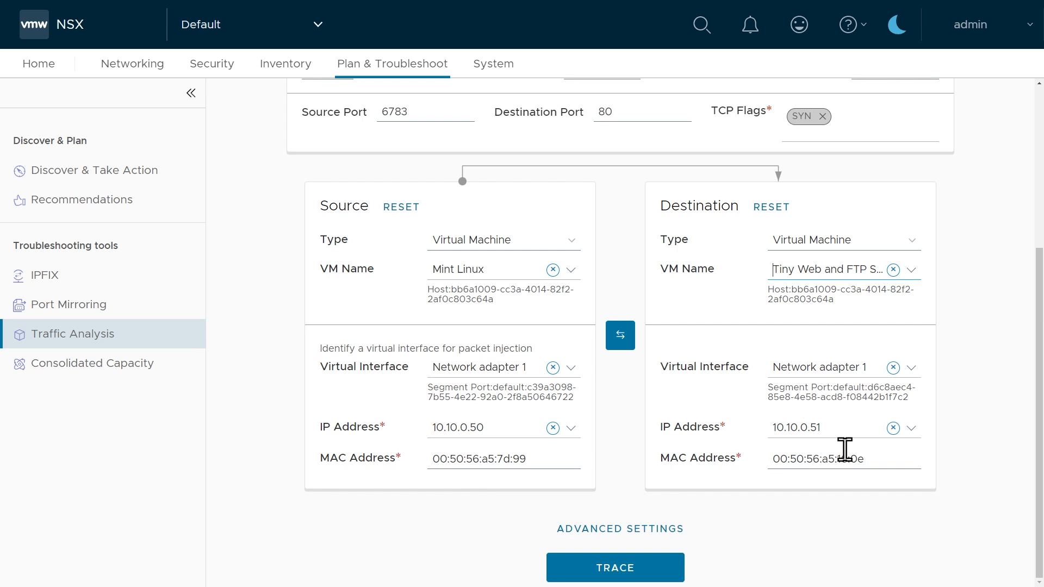
left_click(628, 566)
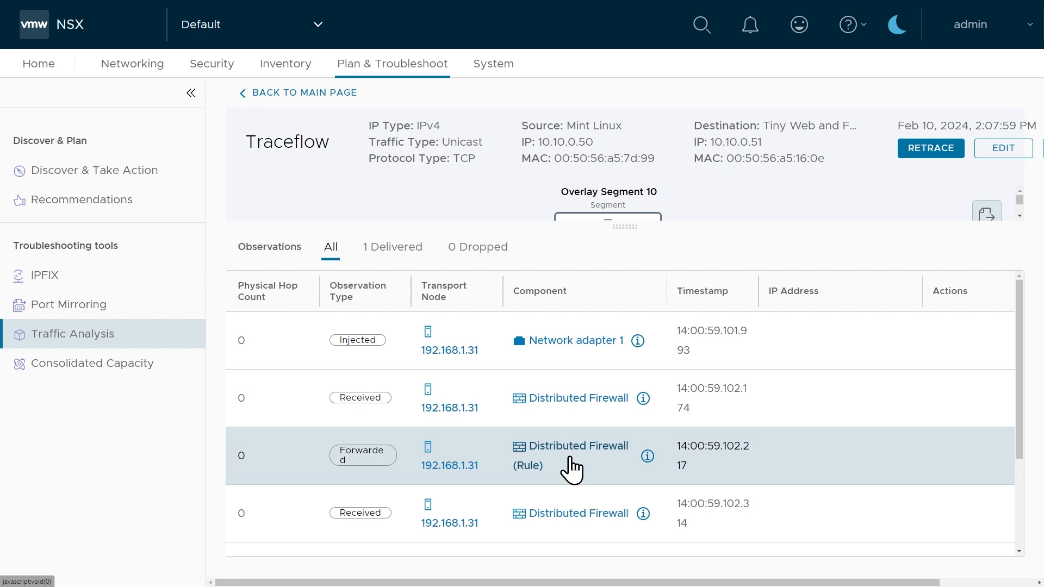
scroll(566, 449, "down", 3)
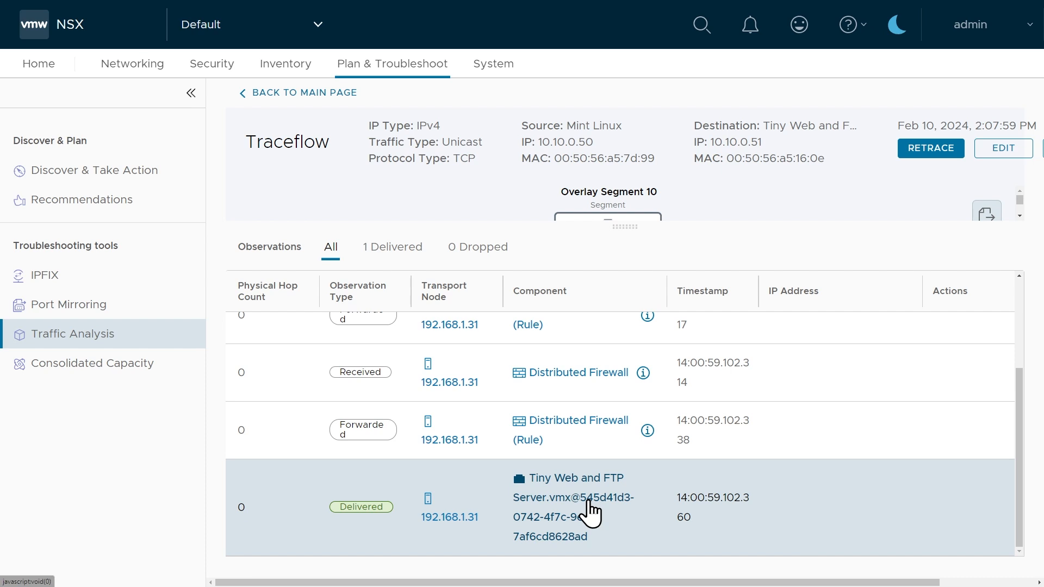
Open the Distributed Firewall, expand the Default Layer3 Section, and make room to read its full rule names and actions
left_click(209, 65)
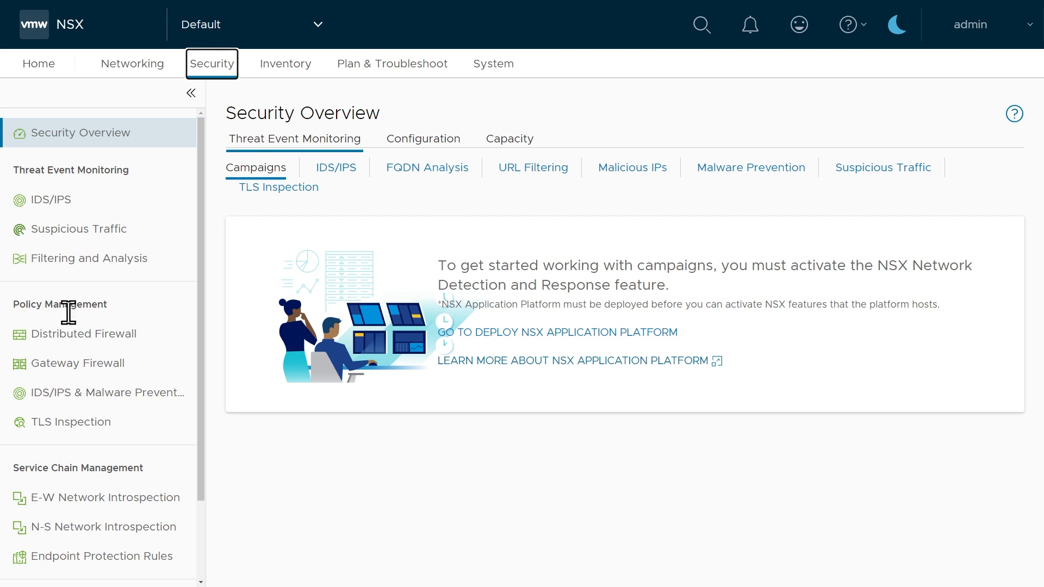
left_click(69, 338)
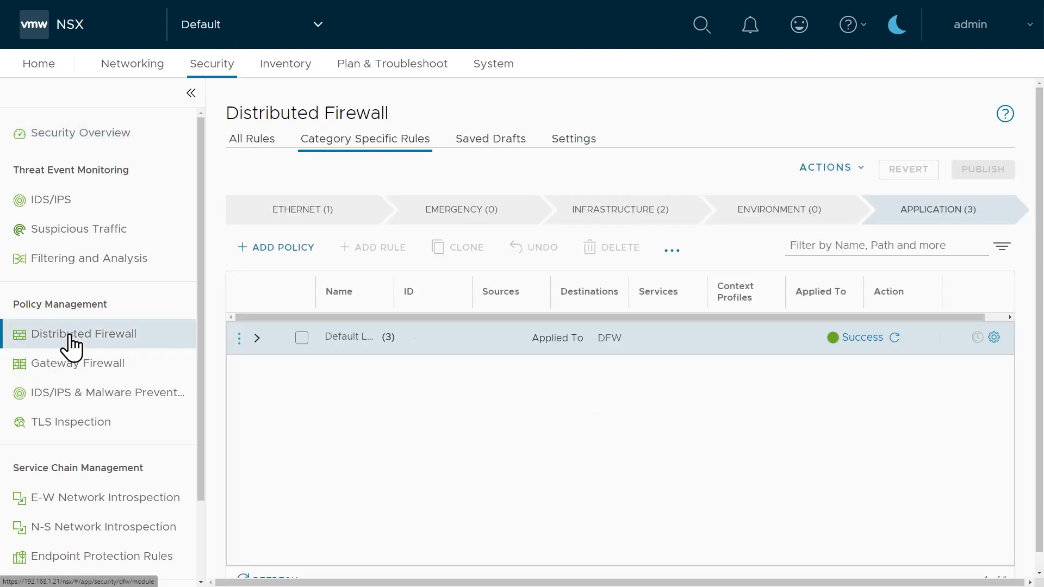
left_click(257, 339)
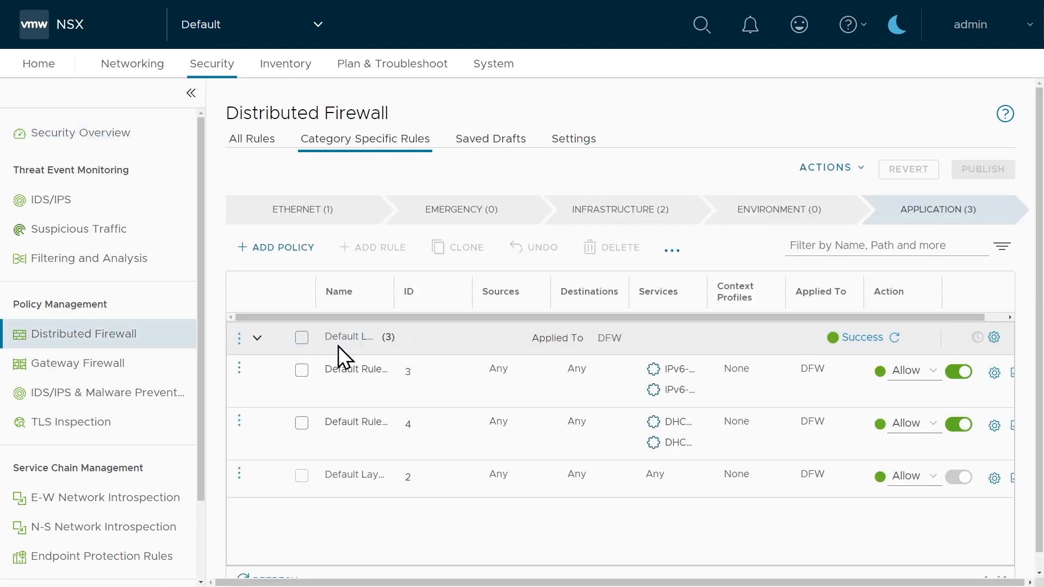
left_click_drag(393, 303, 460, 303)
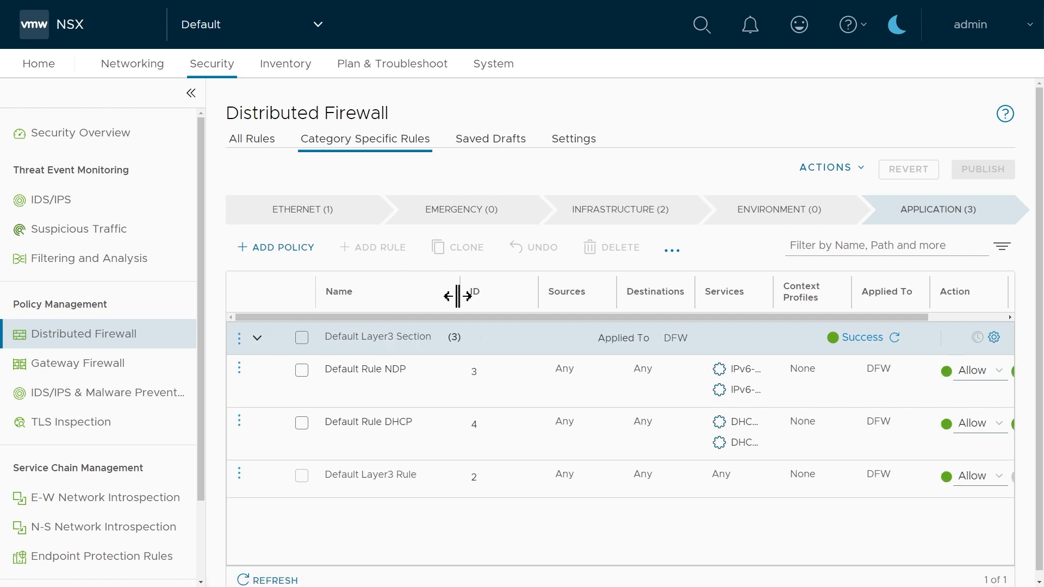
mouse_move(871, 375)
left_click(191, 94)
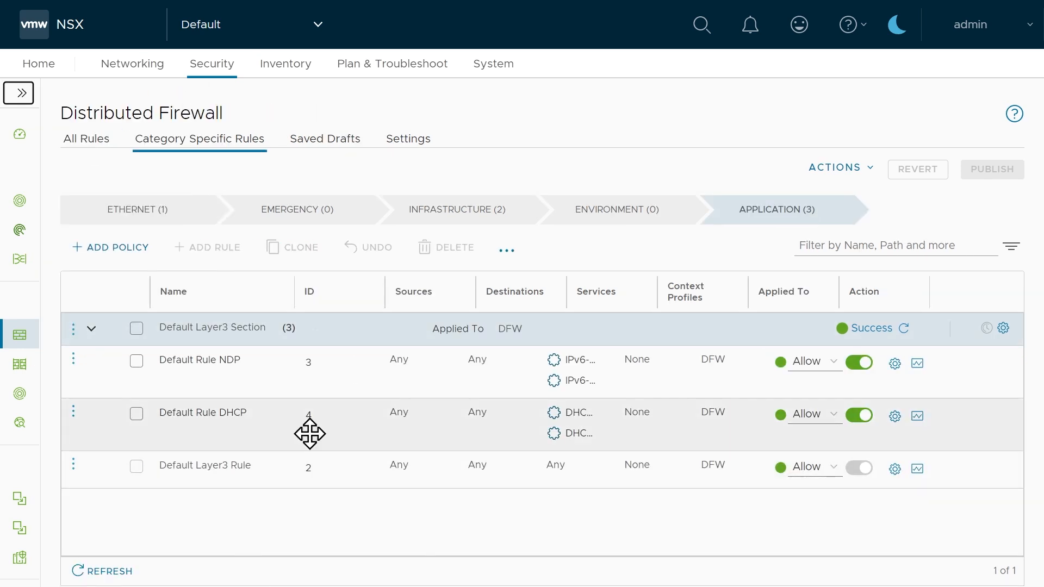
left_click(217, 328)
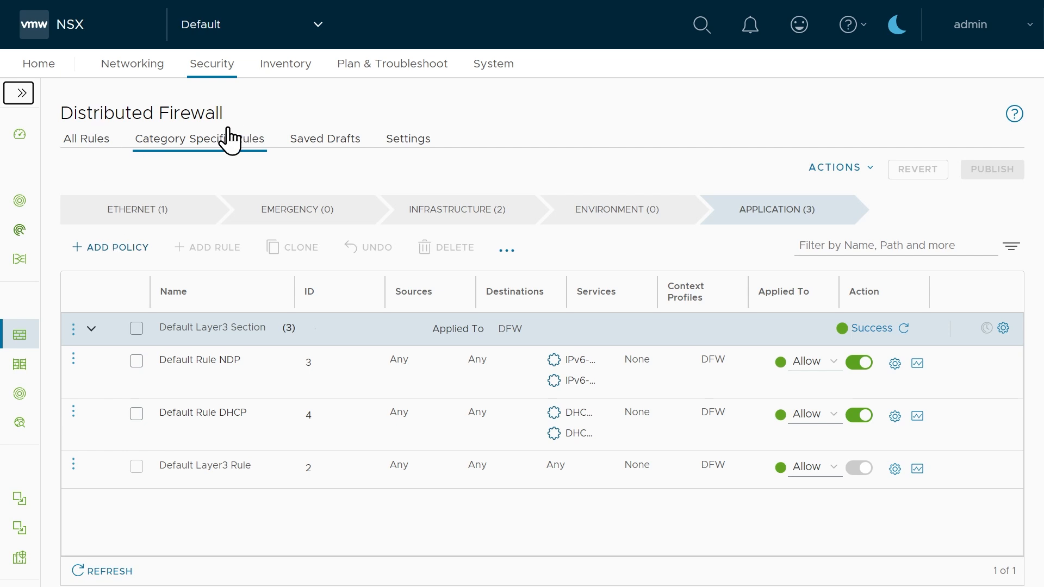
Add a new application-category firewall policy named "Our Policy"
left_click(117, 248)
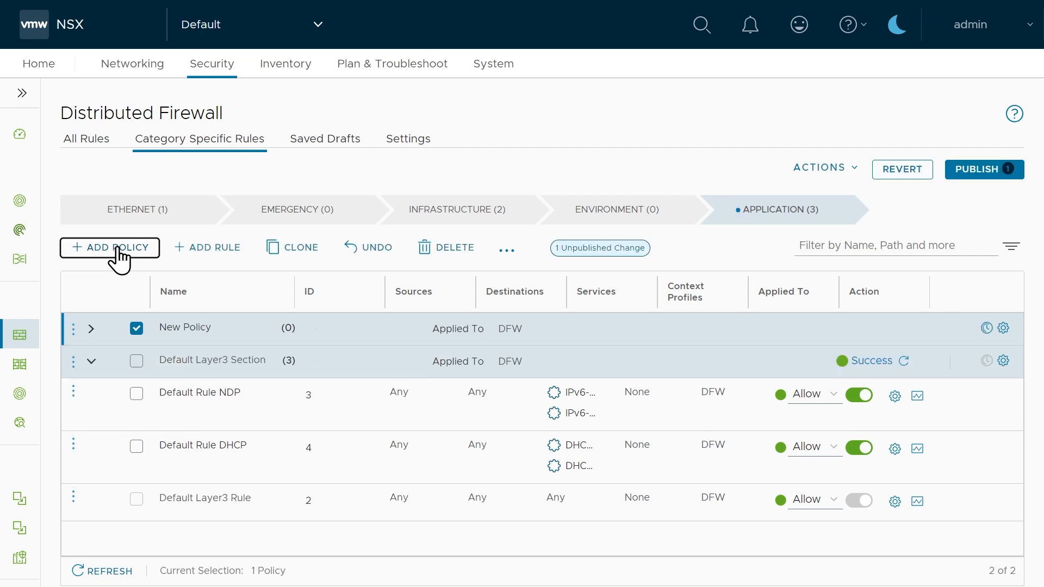
left_click(196, 319)
type("Our P")
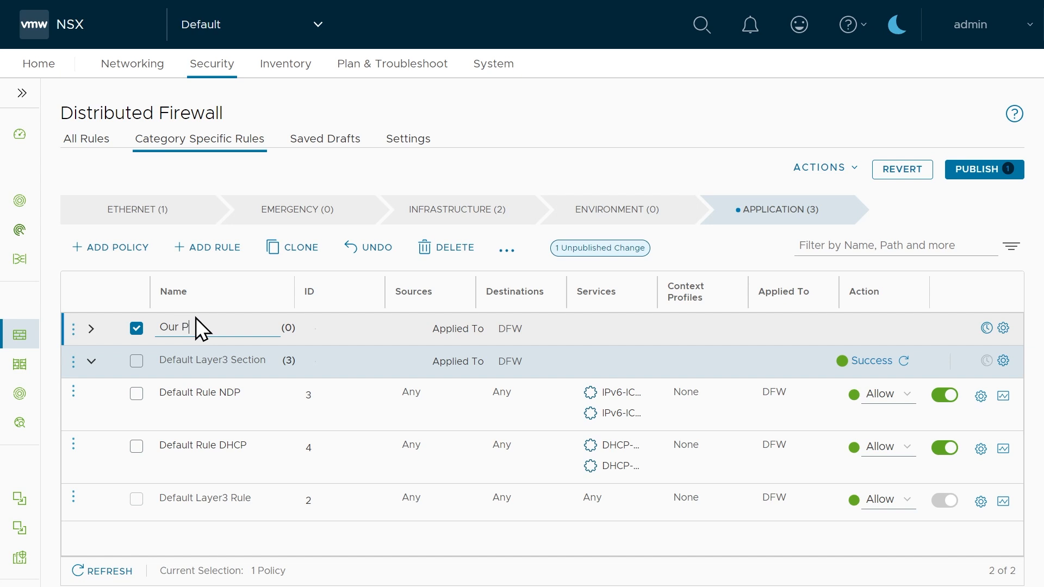
type("olicy")
left_click(112, 333)
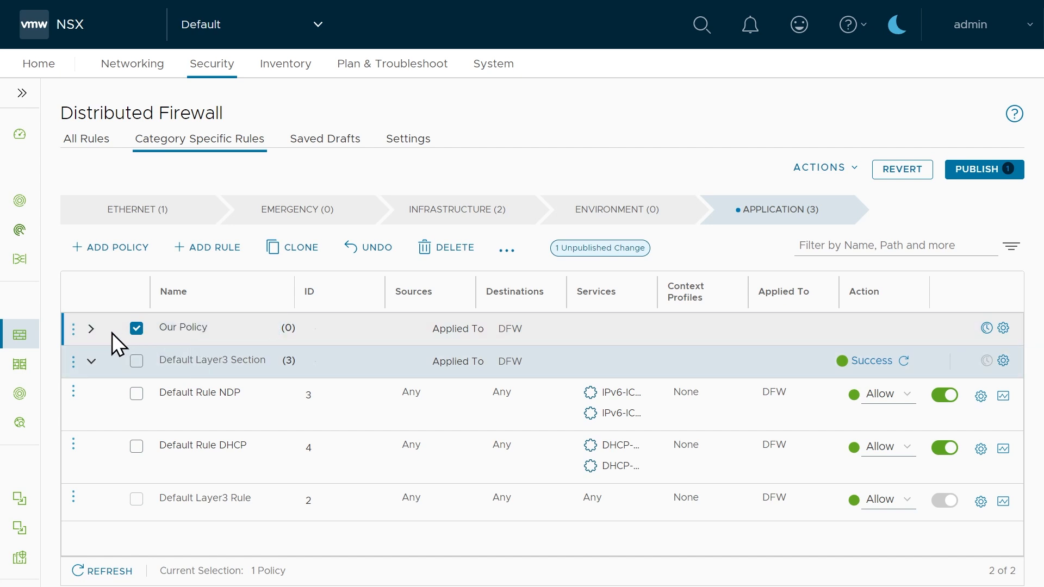
Add a rule named "Deny HTTP" to Our Policy
left_click(74, 332)
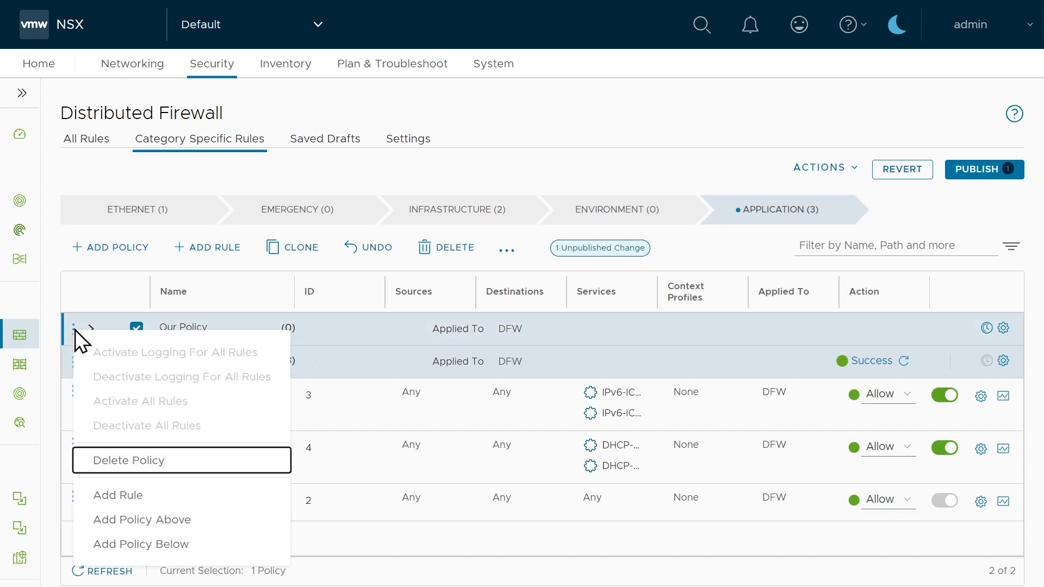
left_click(135, 496)
left_click(177, 362)
type("Deny HTTP")
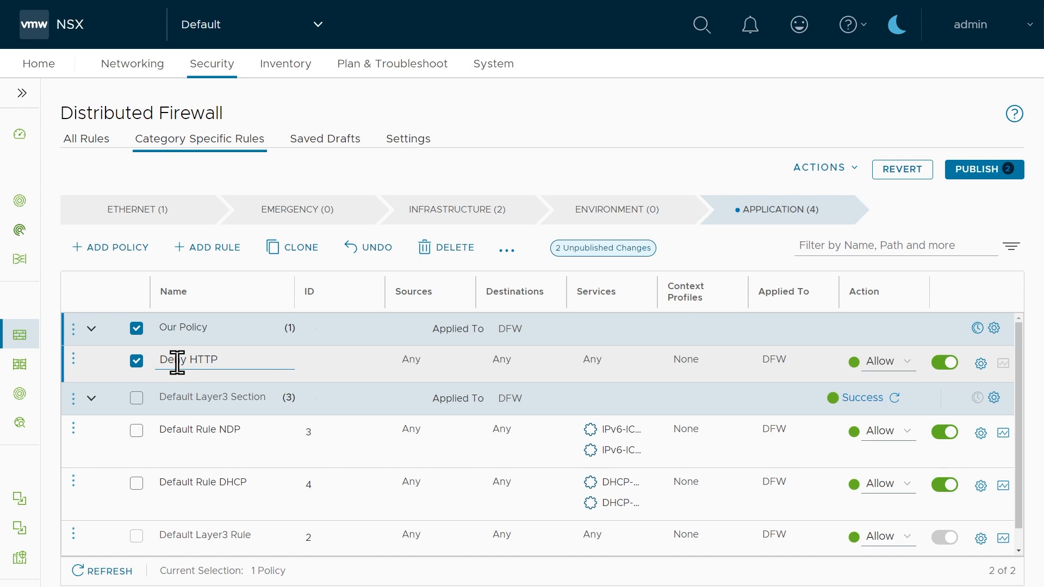
Filter the service list for "http" and apply the HTTP service to the Deny HTTP rule
mouse_move(423, 364)
mouse_move(600, 357)
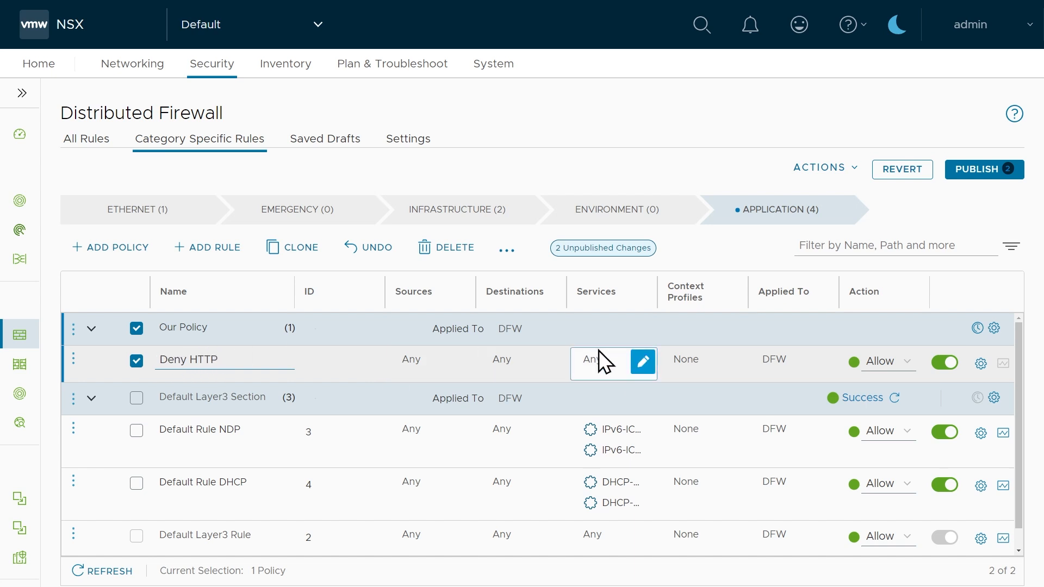
left_click(643, 366)
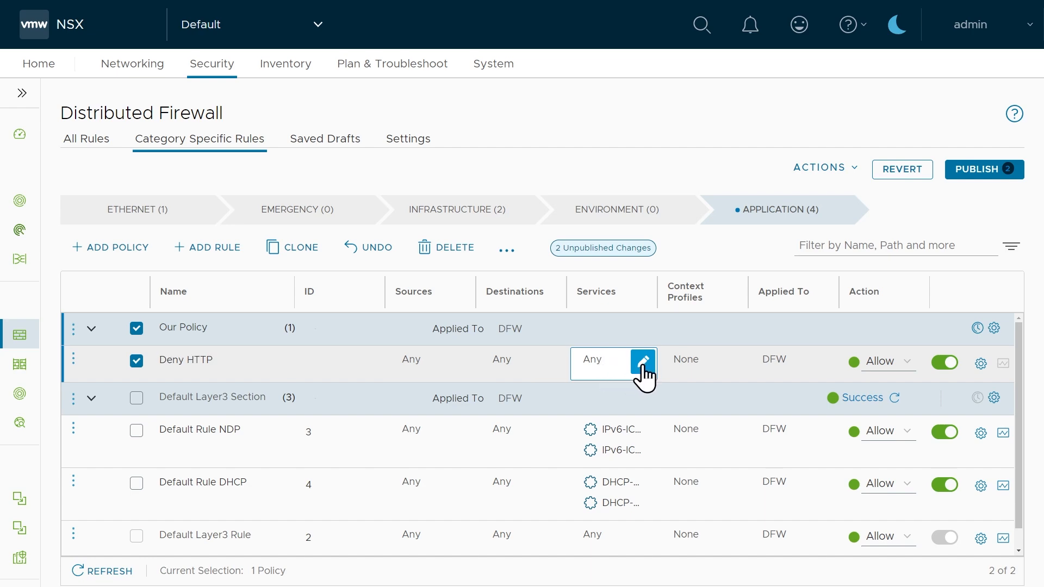
left_click(643, 366)
left_click(794, 201)
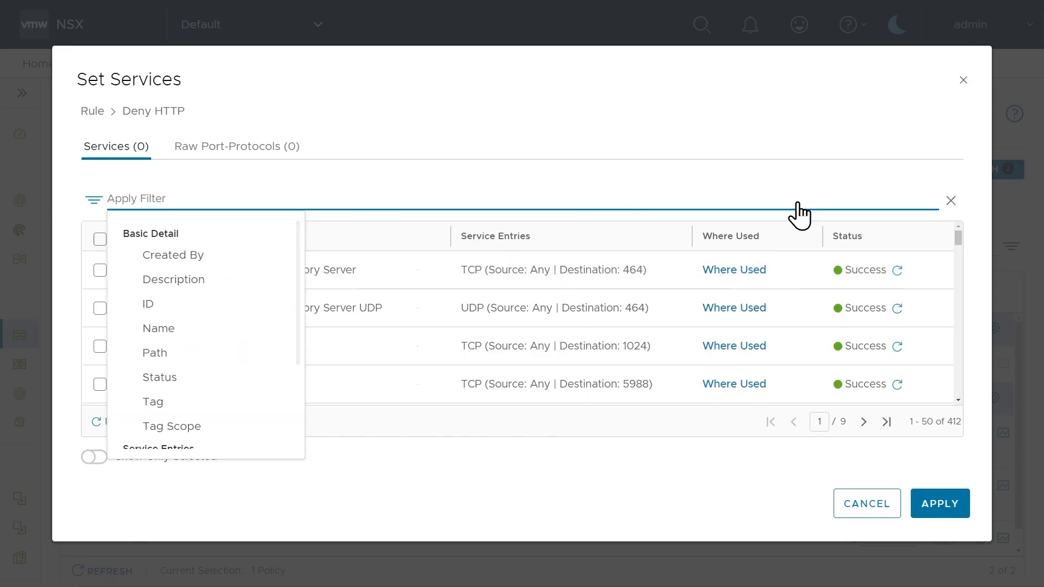
type("htt")
key("Return")
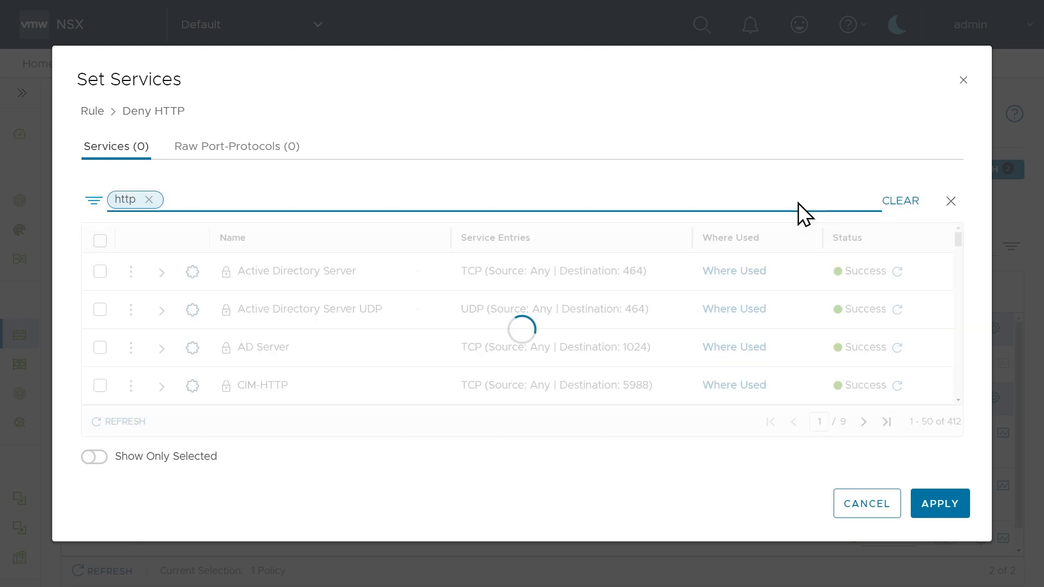
left_click(100, 347)
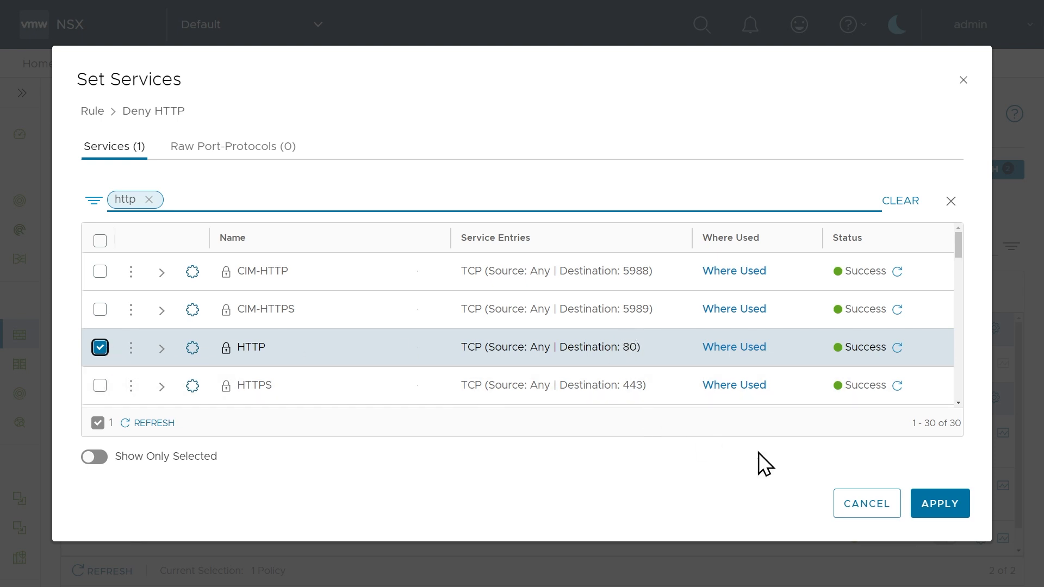
left_click(925, 506)
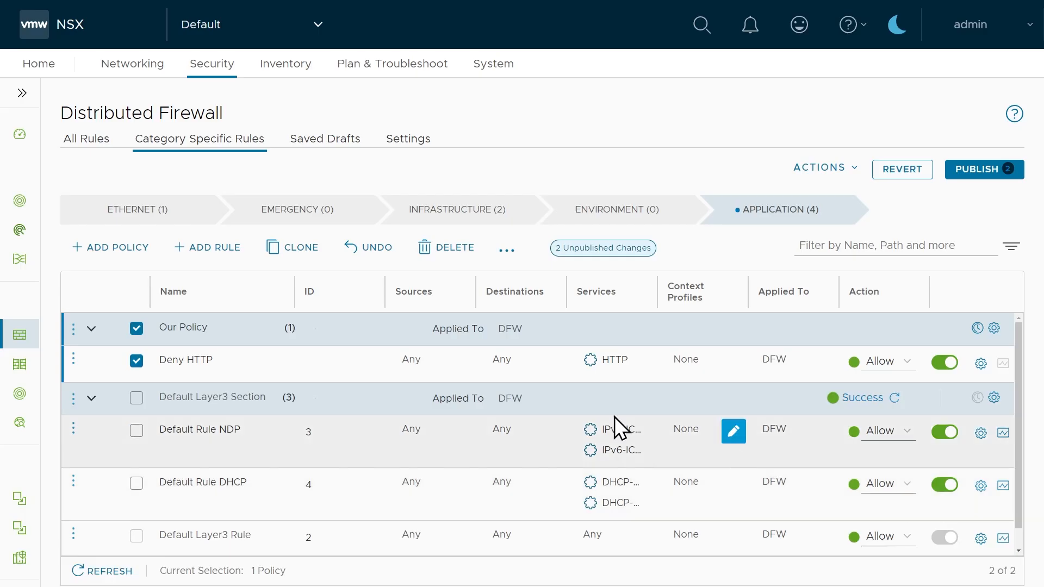
Set the Deny HTTP rule's action to Reject, publish the firewall changes, and refresh the status of Our Policy
left_click(884, 362)
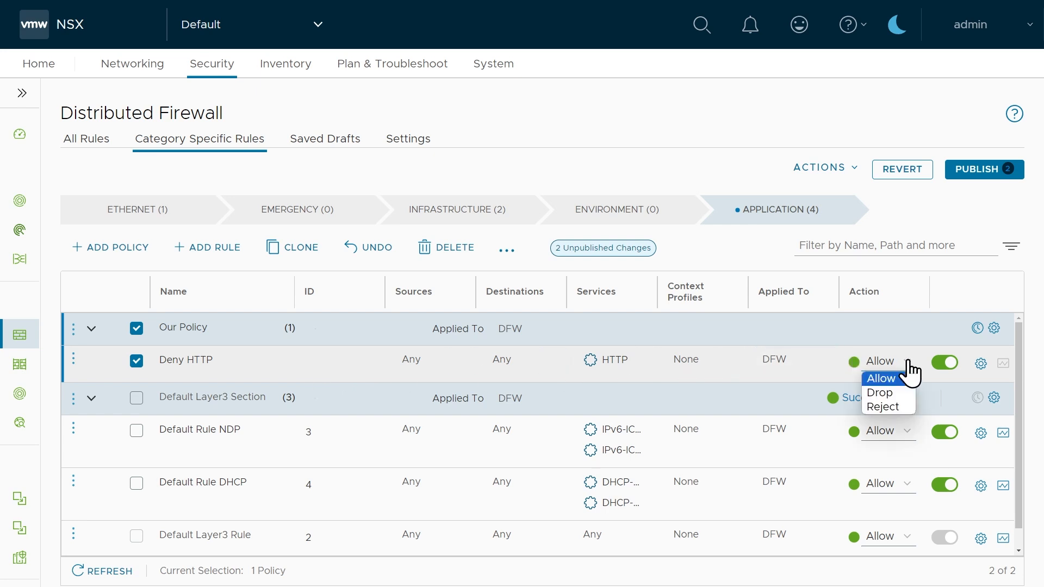
left_click(887, 408)
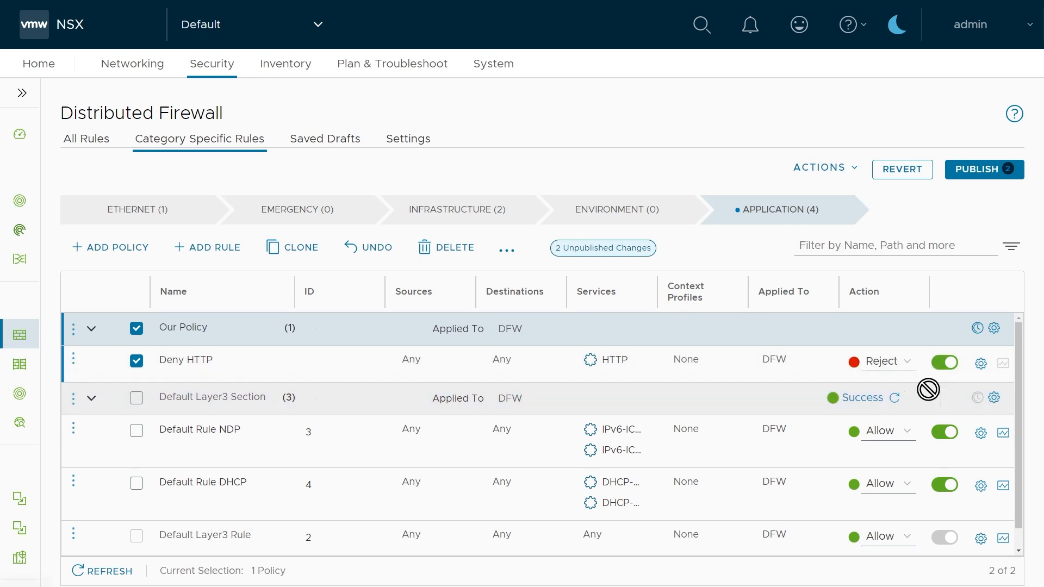
left_click(971, 168)
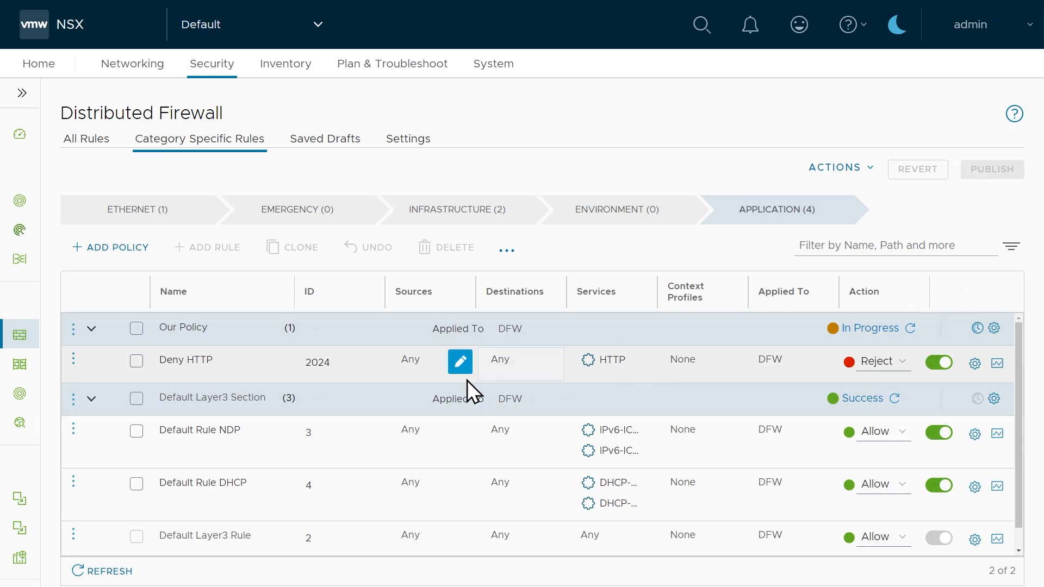
left_click(911, 330)
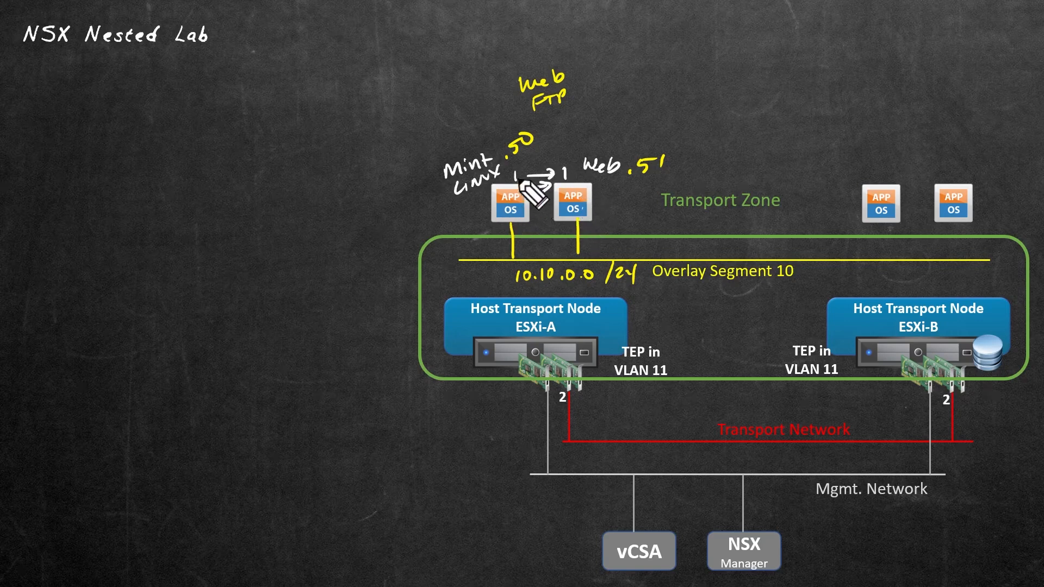
mouse_move(578, 69)
left_mouse_down()
mouse_move(640, 44)
mouse_move(662, 49)
left_mouse_up()
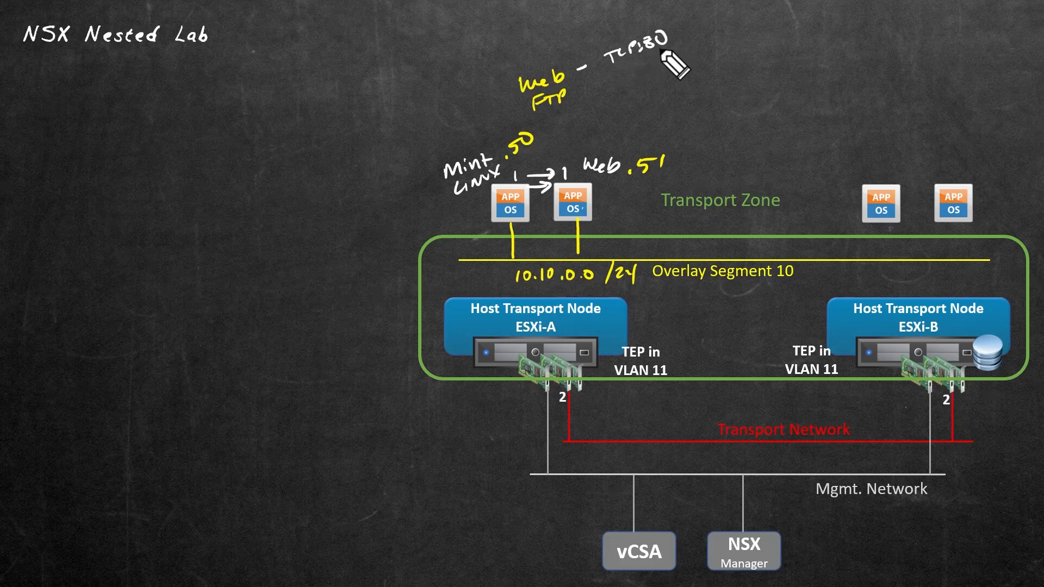
mouse_move(576, 91)
left_mouse_down()
mouse_move(597, 82)
mouse_move(593, 90)
left_mouse_up()
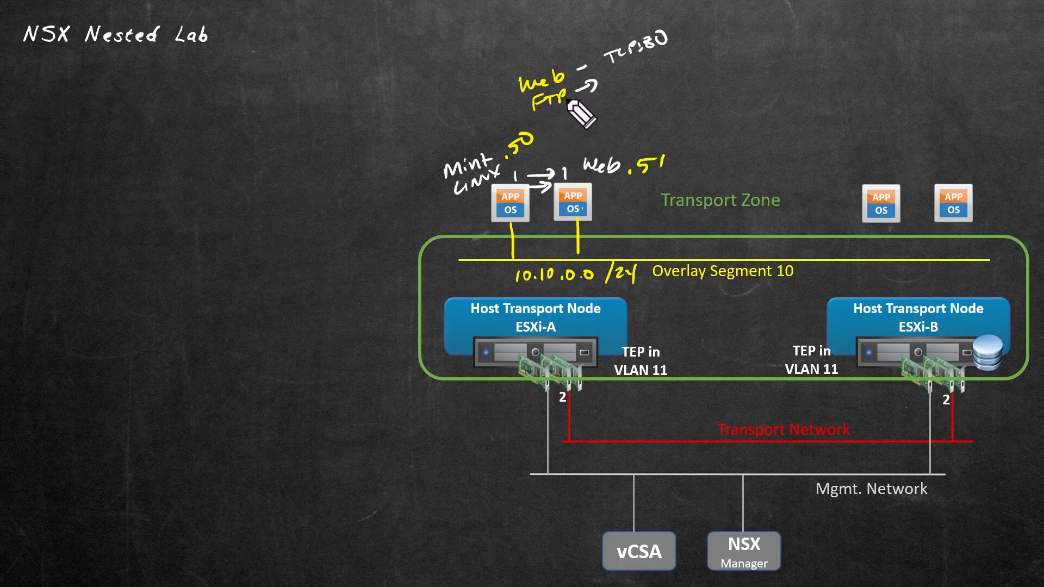
left_click_drag(520, 51, 536, 56)
left_click_drag(534, 50, 526, 61)
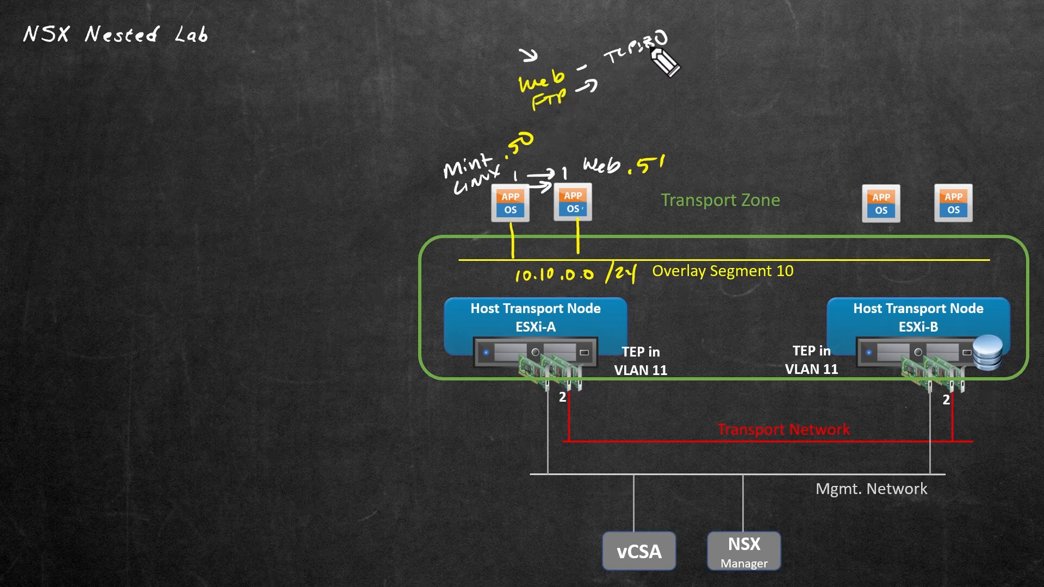
left_click_drag(493, 105, 517, 92)
left_click_drag(505, 91, 512, 100)
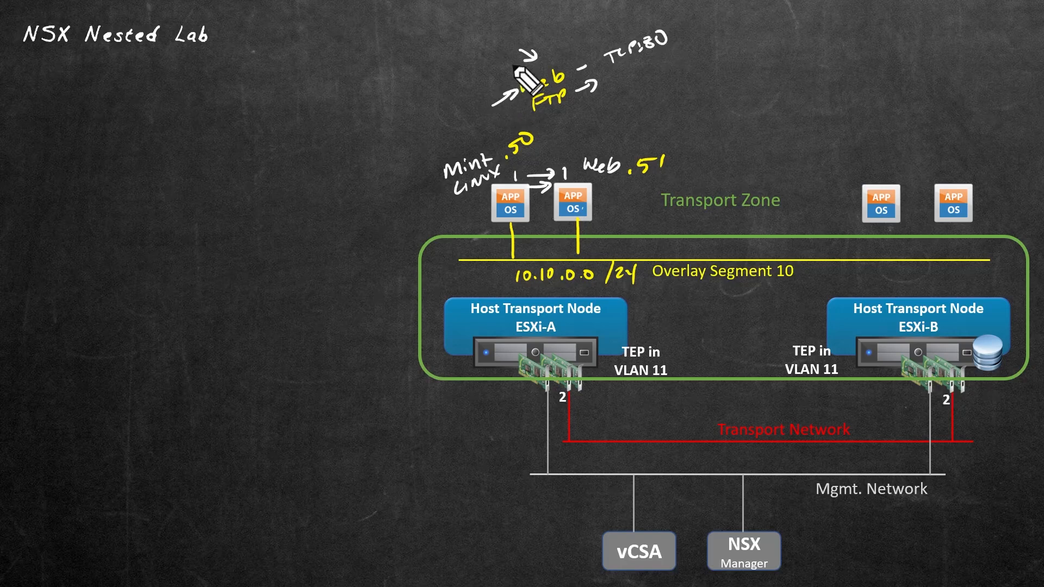
left_click_drag(690, 16, 682, 27)
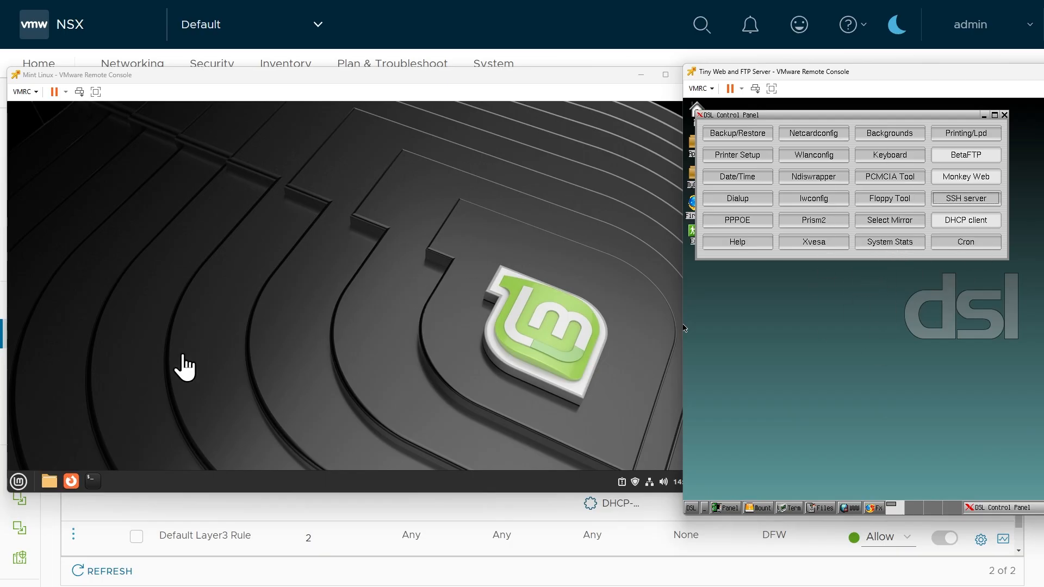
Switch to the Mint Linux console and start a ping to 10.10.0.51 from a terminal
left_click(97, 481)
left_click(93, 482)
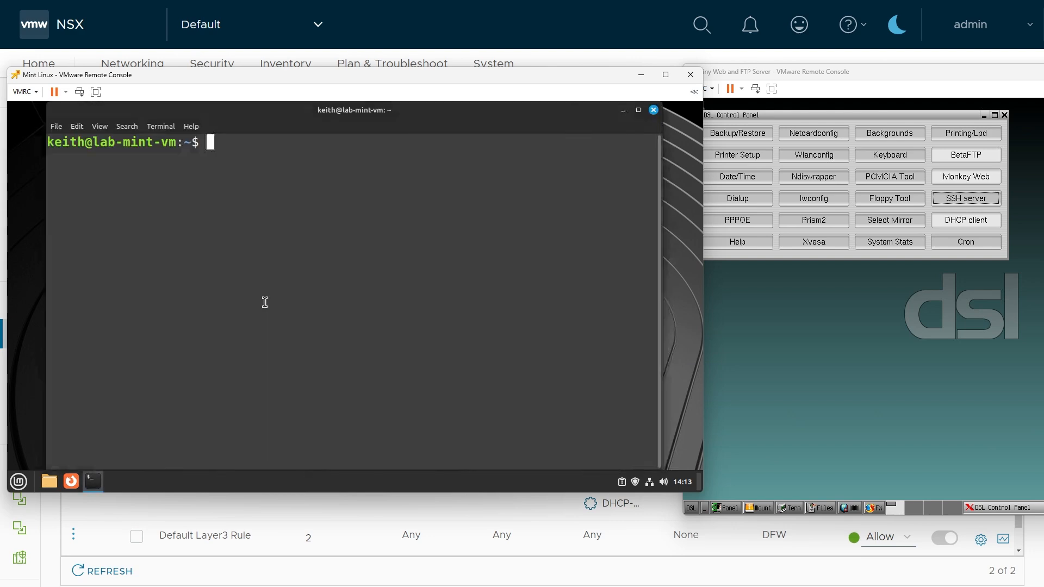
type("ping 10.10.0.51")
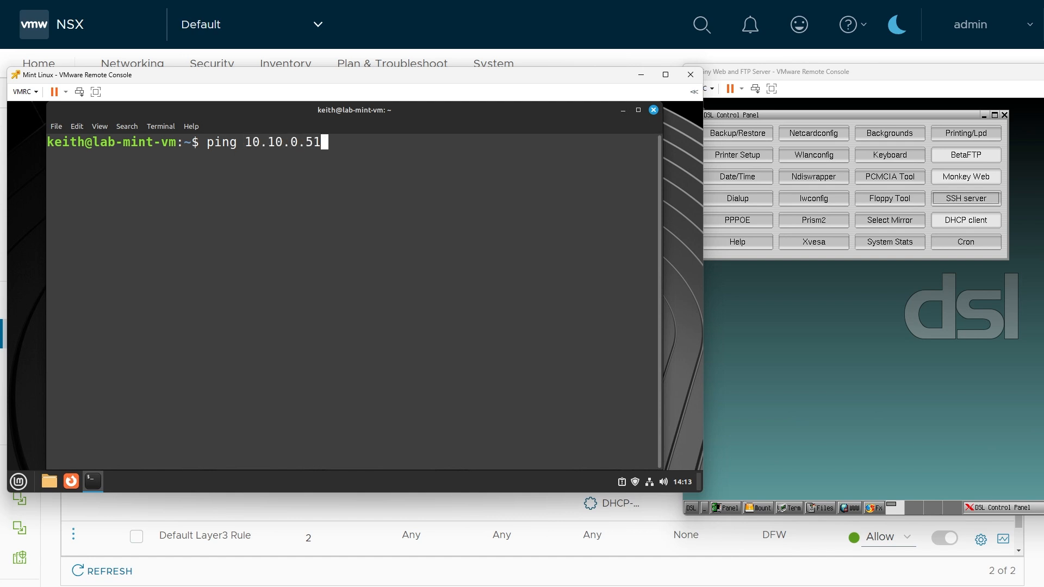
key("Return")
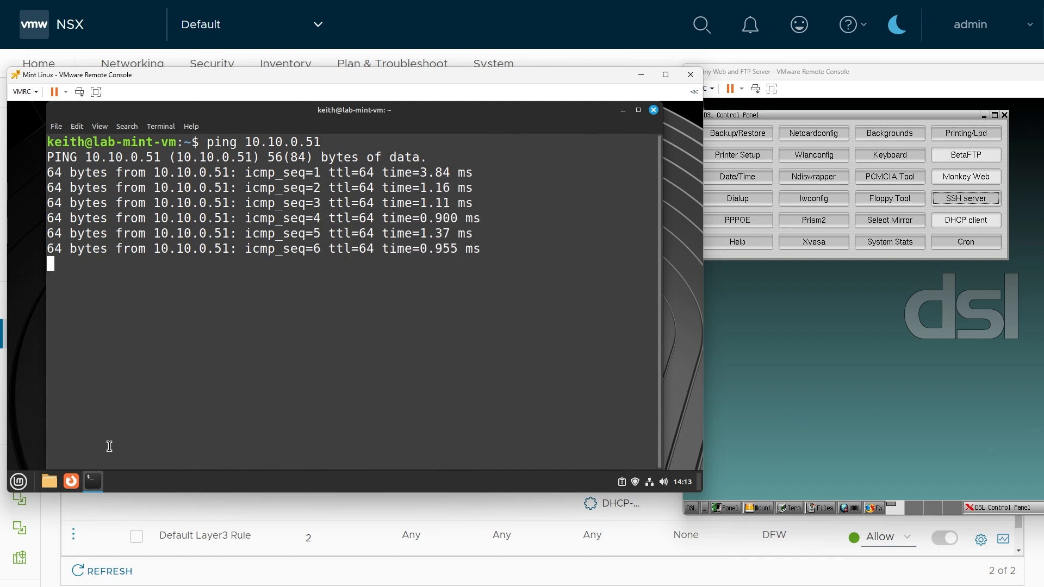
Start the ftp client in a second Mint Linux terminal and open a connection to 10.10.0.51
right_click(92, 480)
left_click(60, 373)
type("ftp")
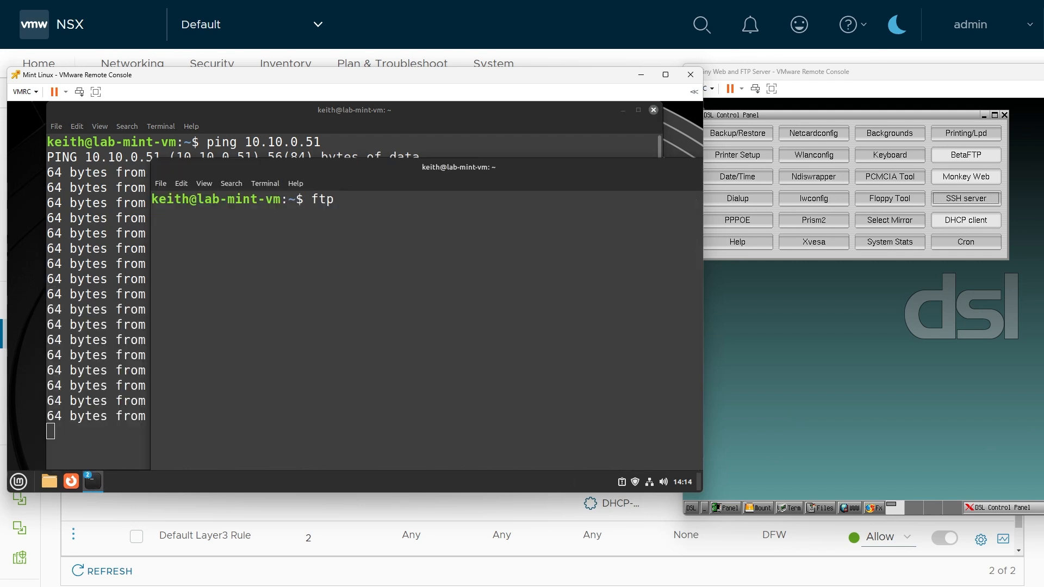
key("Return")
type("open")
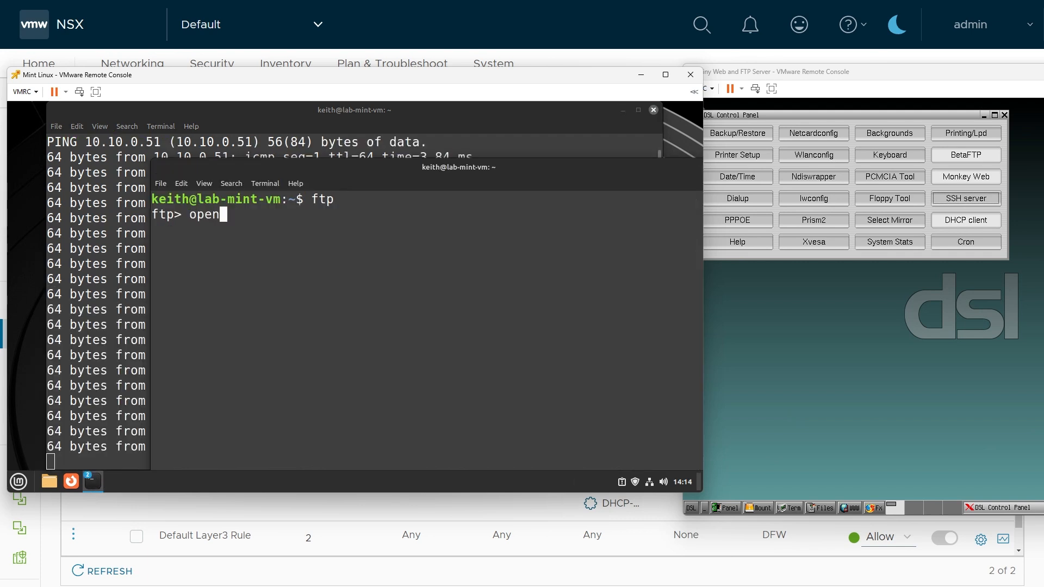
key("Return")
type("10")
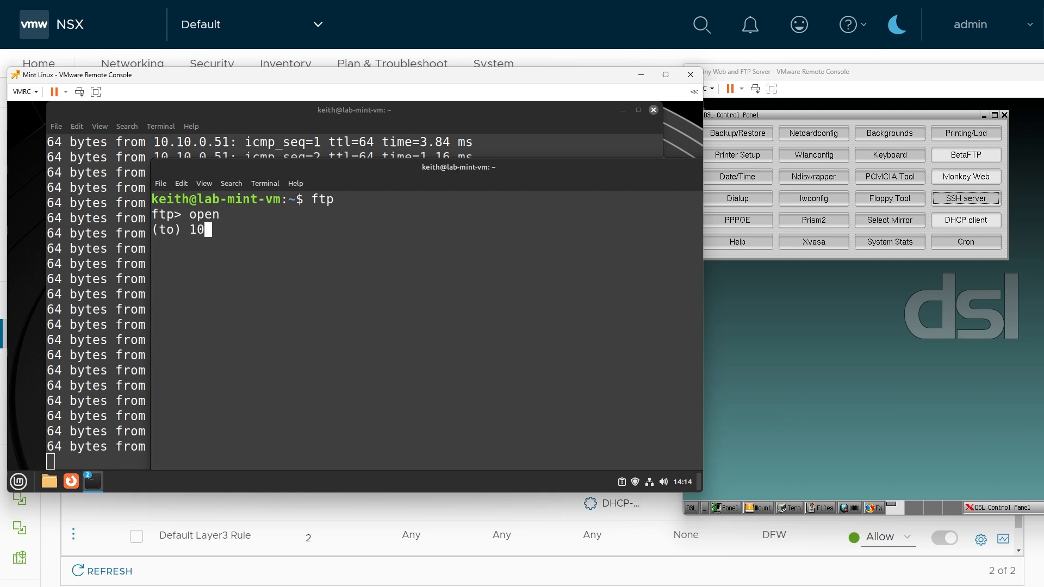
type(".1.10.0.51")
key("Return")
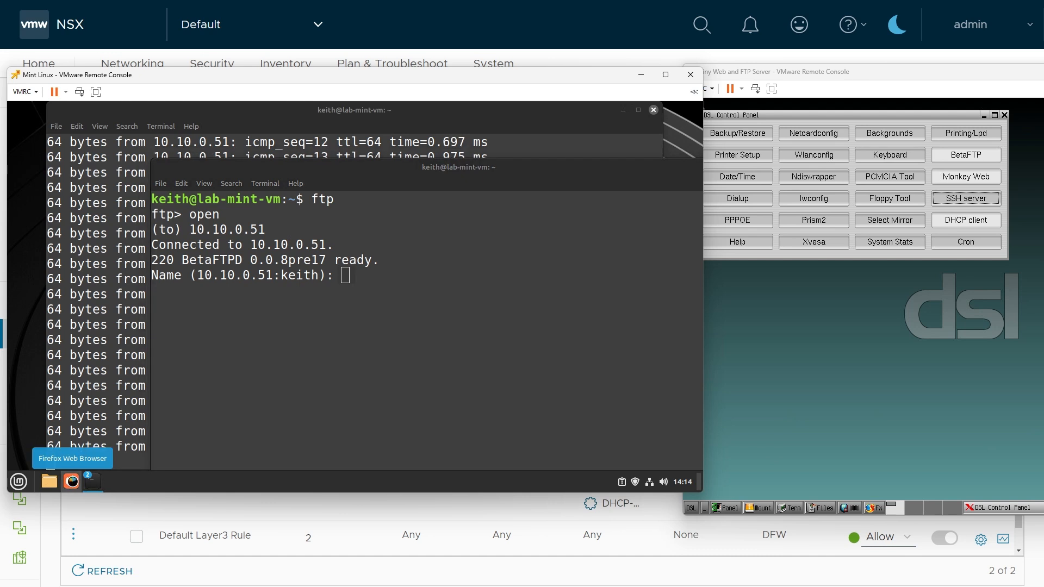
left_click(71, 480)
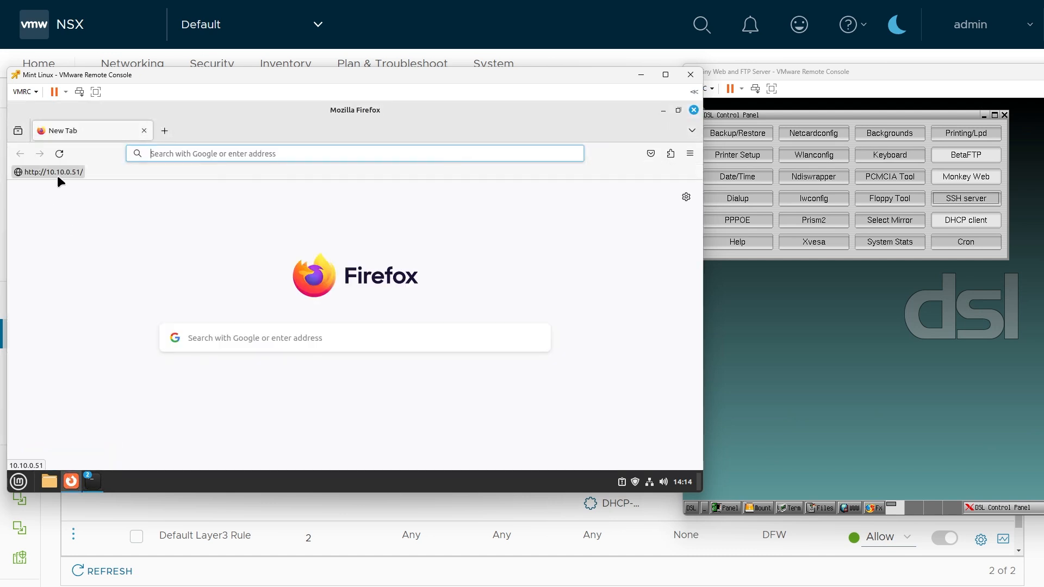
left_click(60, 172)
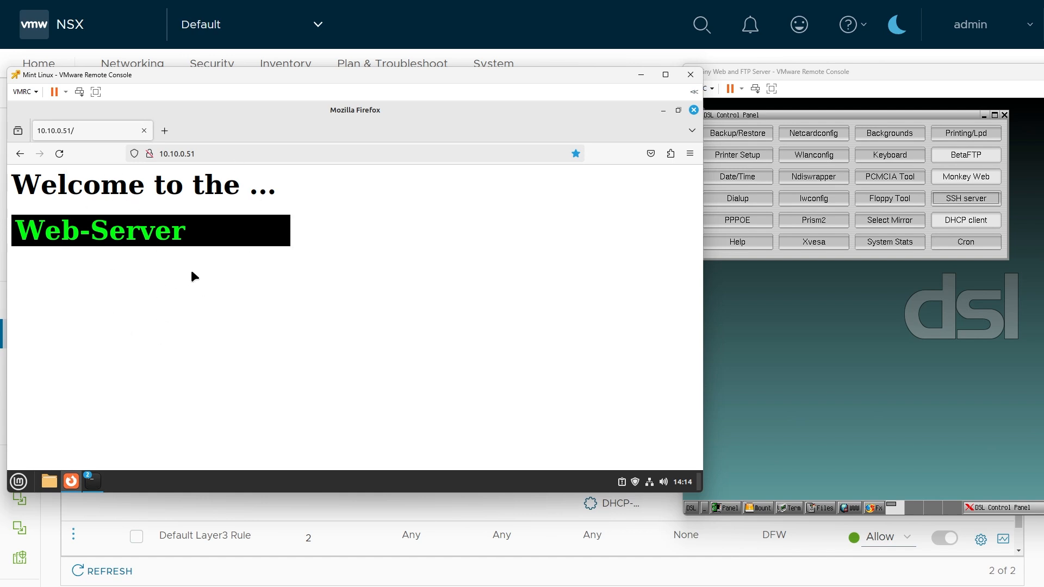
left_click(60, 154)
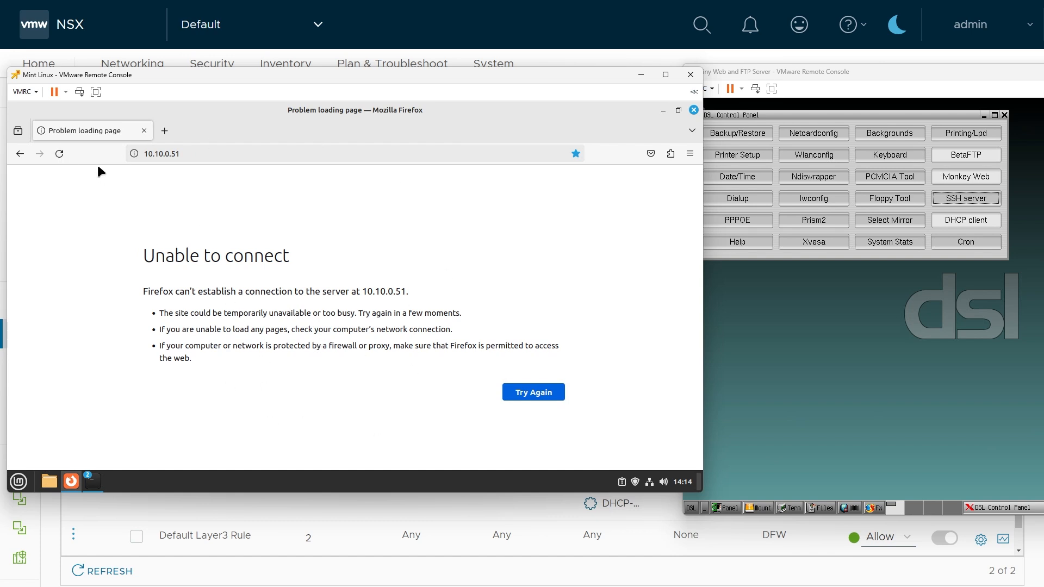
left_click(60, 155)
left_click(60, 154)
left_click(60, 155)
Return to the NSX Distributed Firewall, deactivate the Deny HTTP rule, and publish the change
left_click(329, 578)
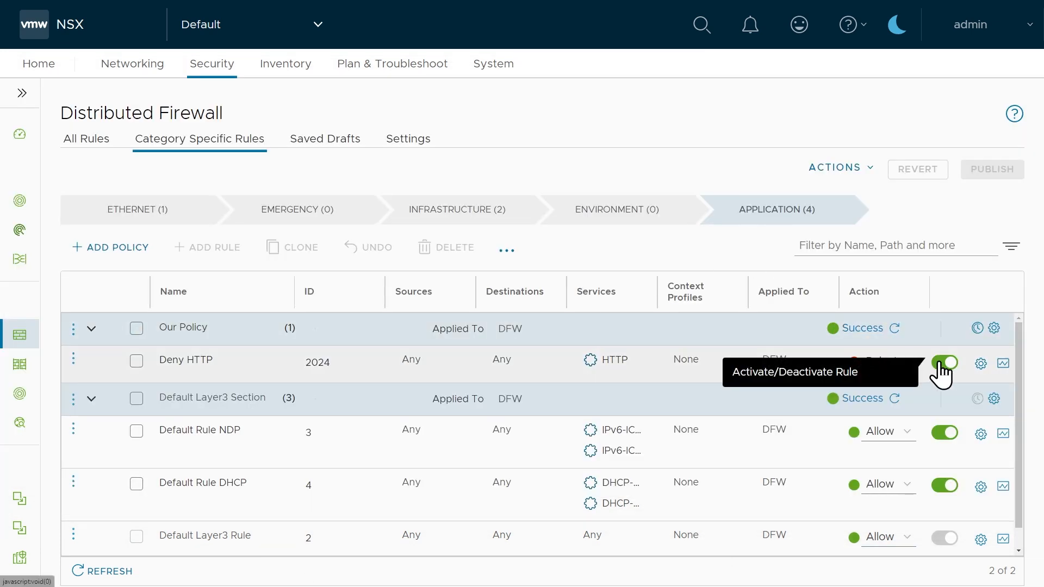
left_click(942, 363)
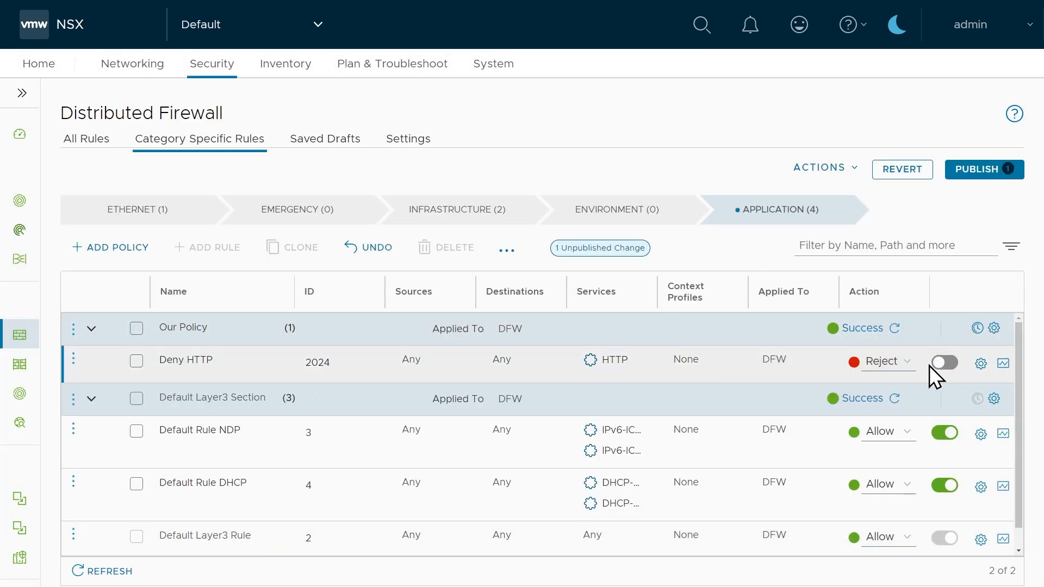
left_click(979, 170)
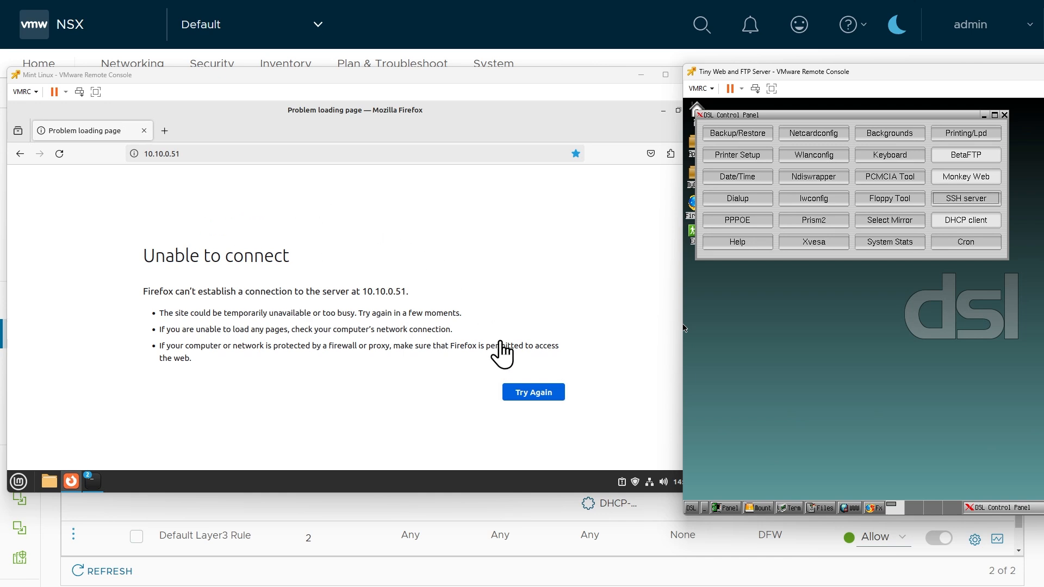
Retry loading 10.10.0.51 in Firefox on Mint Linux to test HTTP access with the Deny HTTP rule deactivated
left_click(532, 396)
left_click(532, 396)
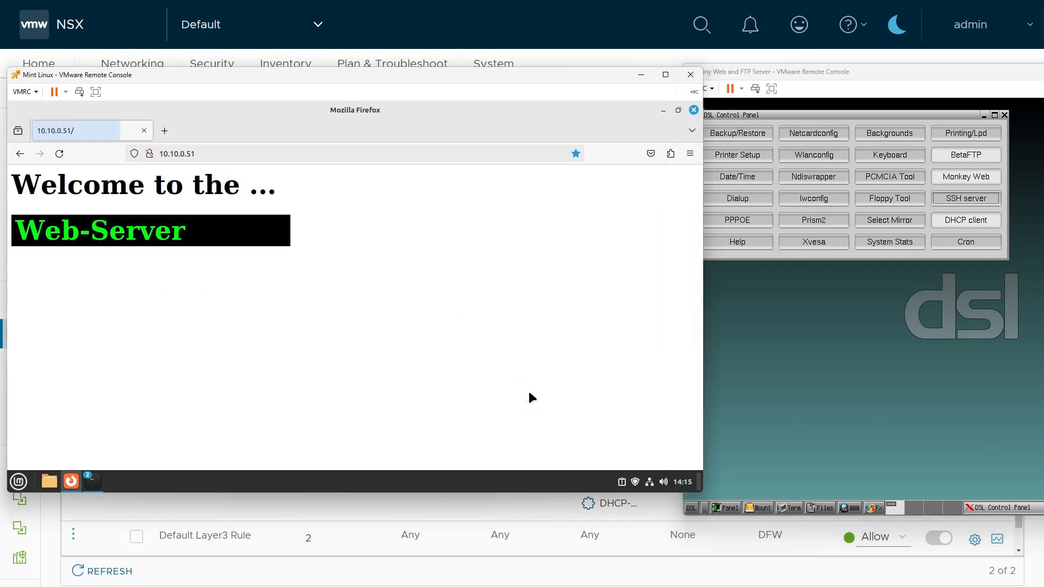
left_click(60, 153)
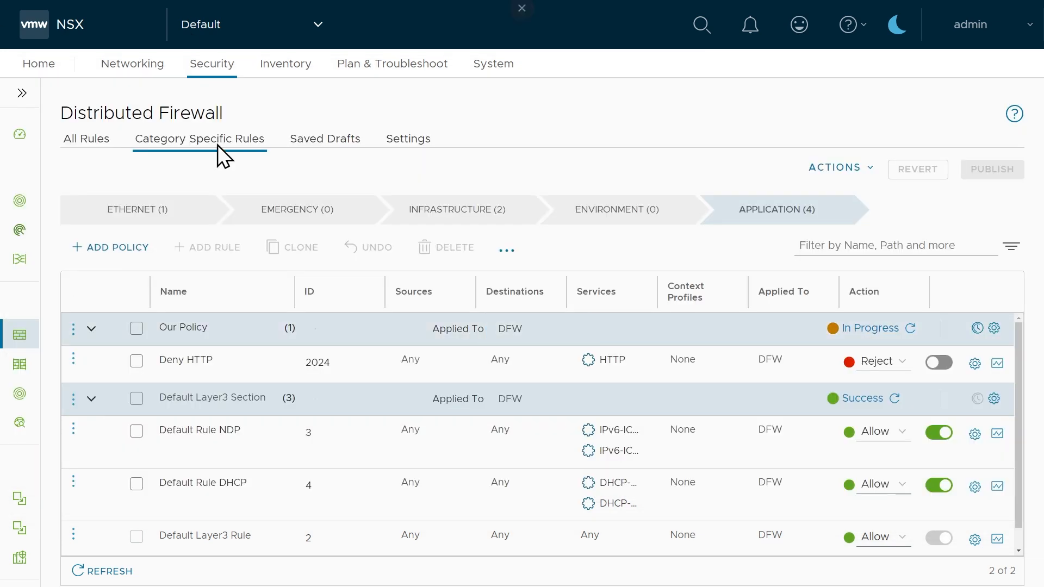
Reactivate the Deny HTTP rule in the NSX Distributed Firewall and publish the change
left_click(945, 366)
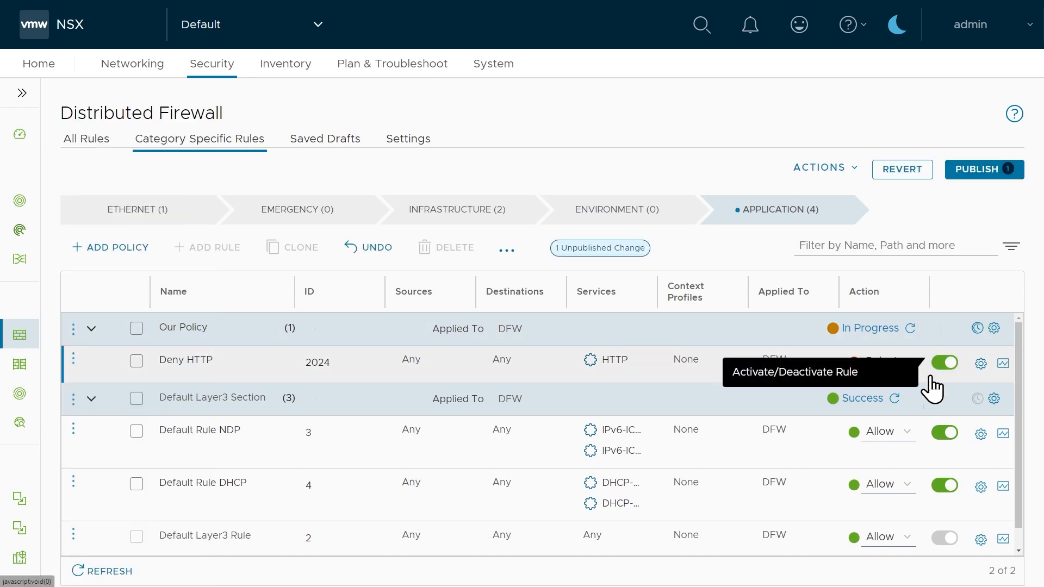
left_click(974, 170)
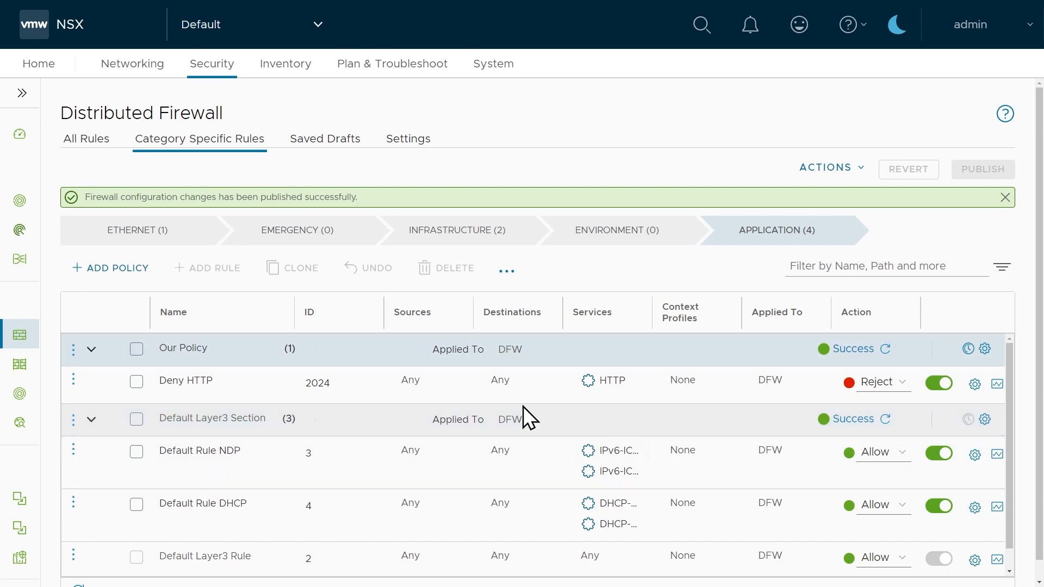
Rerun the TCP Traceflow from Mint Linux to Tiny Web and FTP Server in Traffic Analysis, and enlarge its observations list
mouse_move(542, 420)
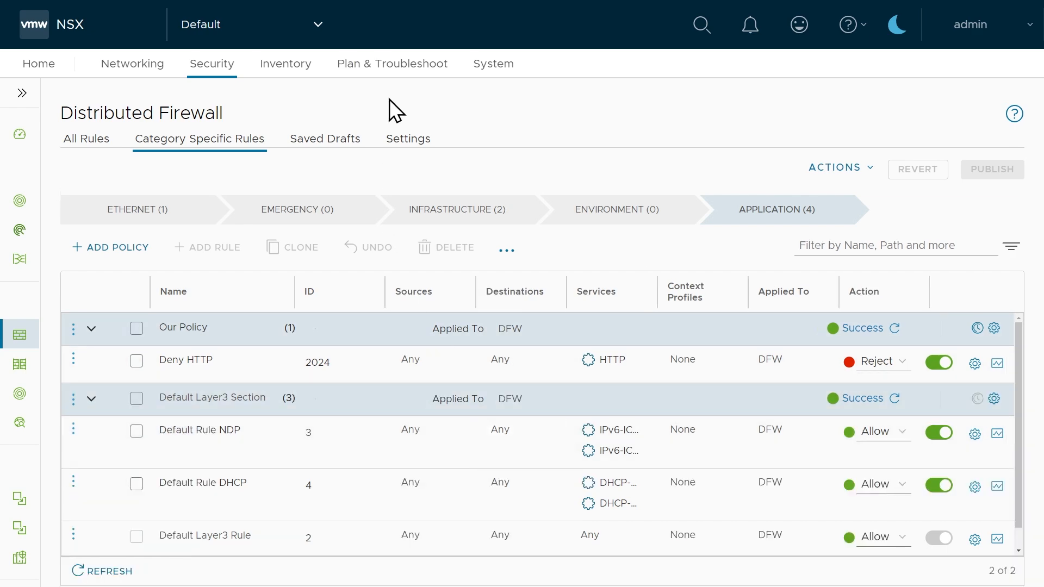
left_click(406, 68)
left_click(23, 94)
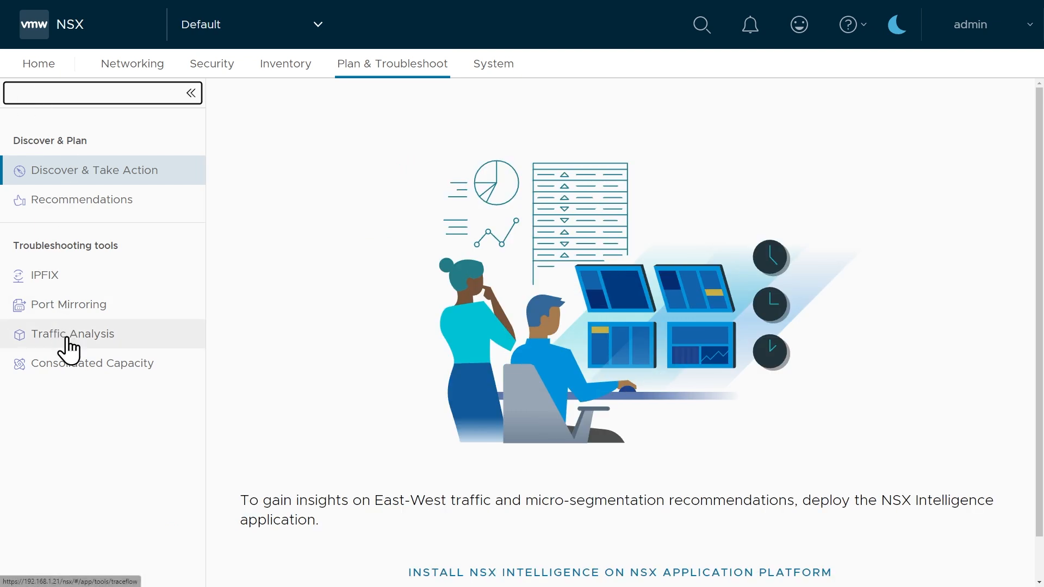
left_click(66, 334)
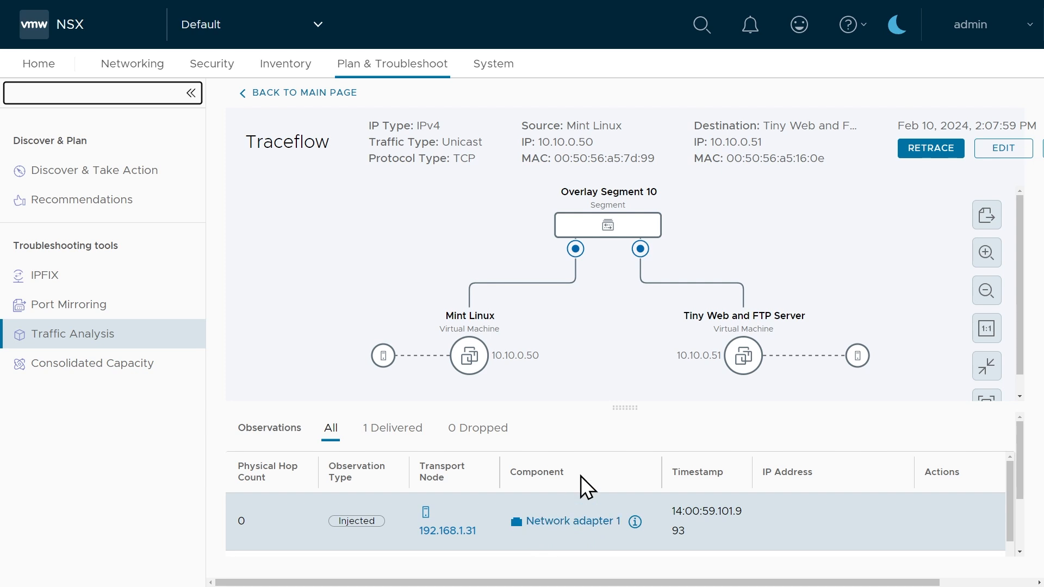
scroll(582, 478, "down", 3)
scroll(592, 517, "up", 3)
left_click(935, 153)
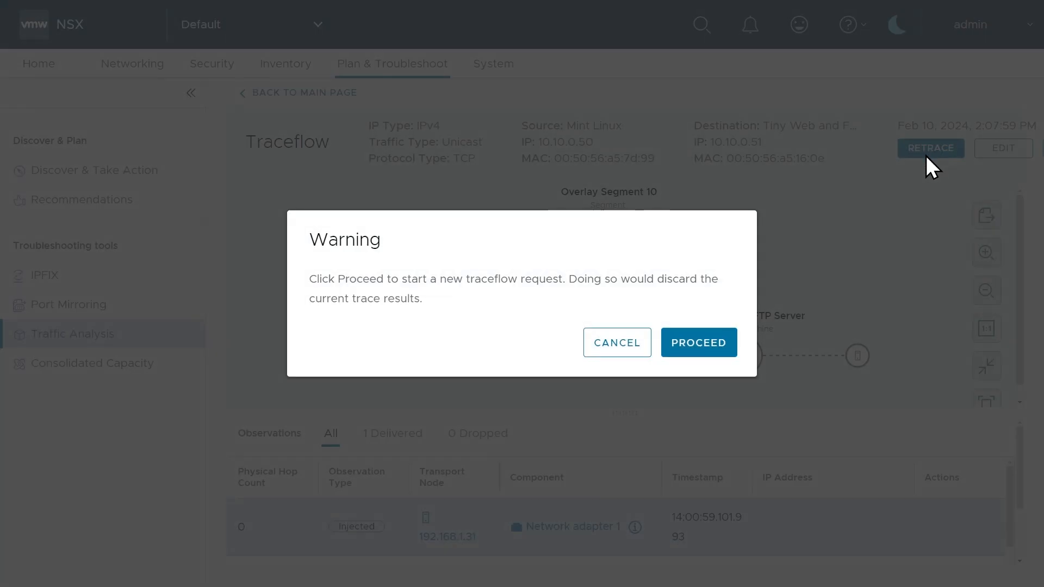
left_click(700, 344)
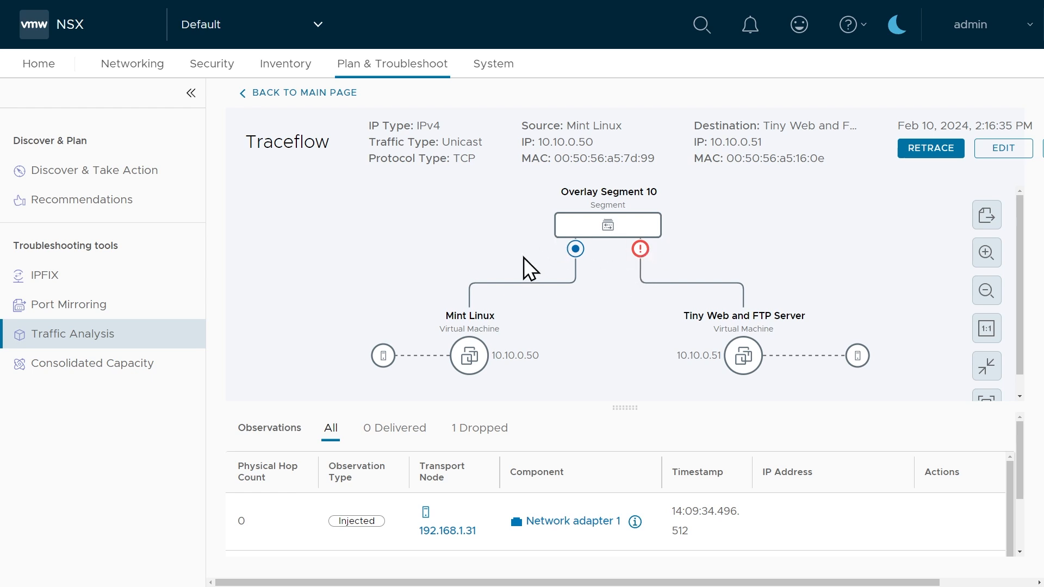
left_click_drag(622, 408, 631, 193)
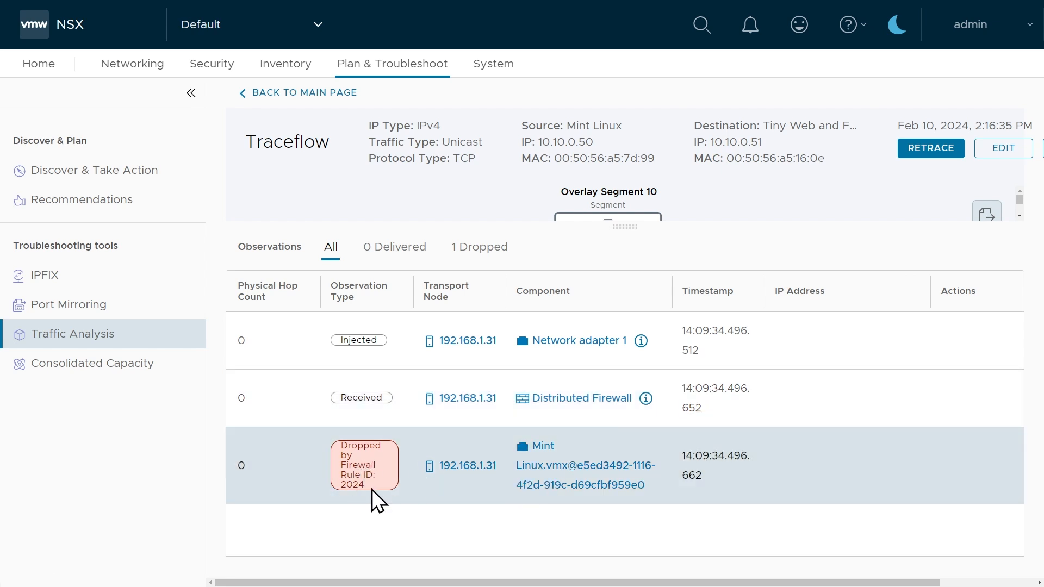
Reopen the Distributed Firewall rules and reload 10.10.0.51 in Firefox on Mint Linux to test HTTP access again
left_click(226, 69)
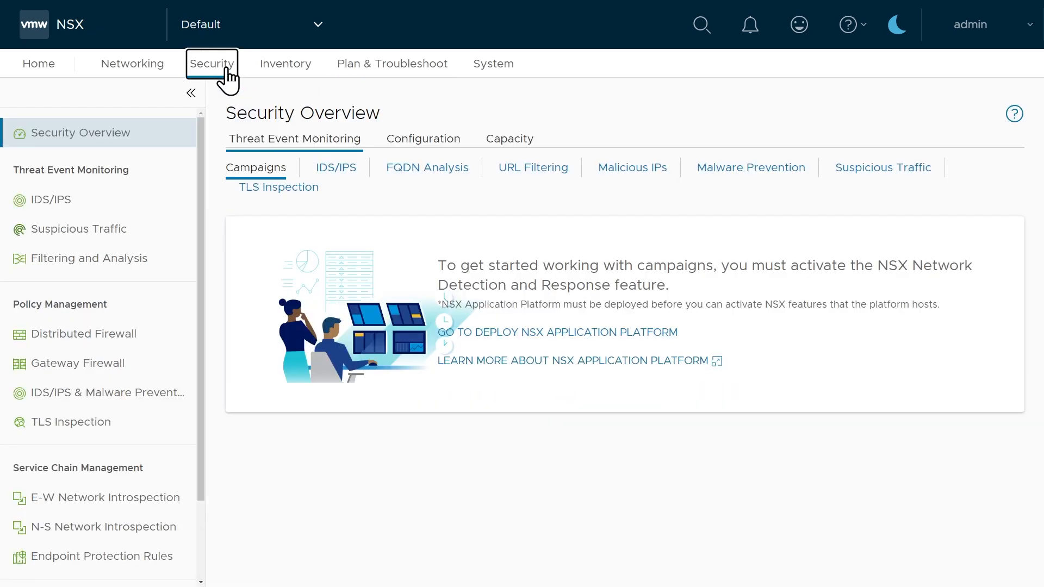
left_click(68, 343)
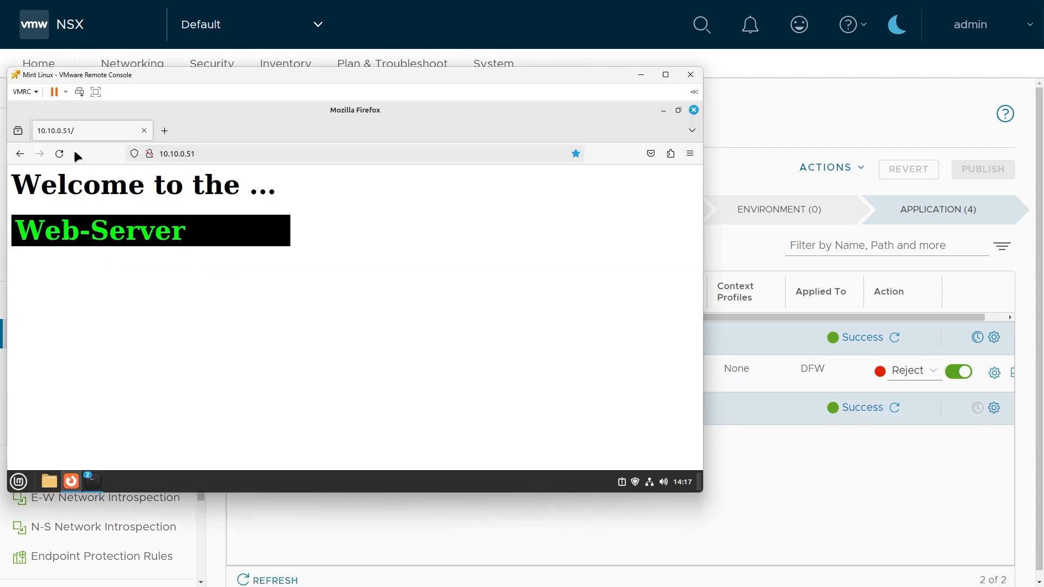
left_click(60, 154)
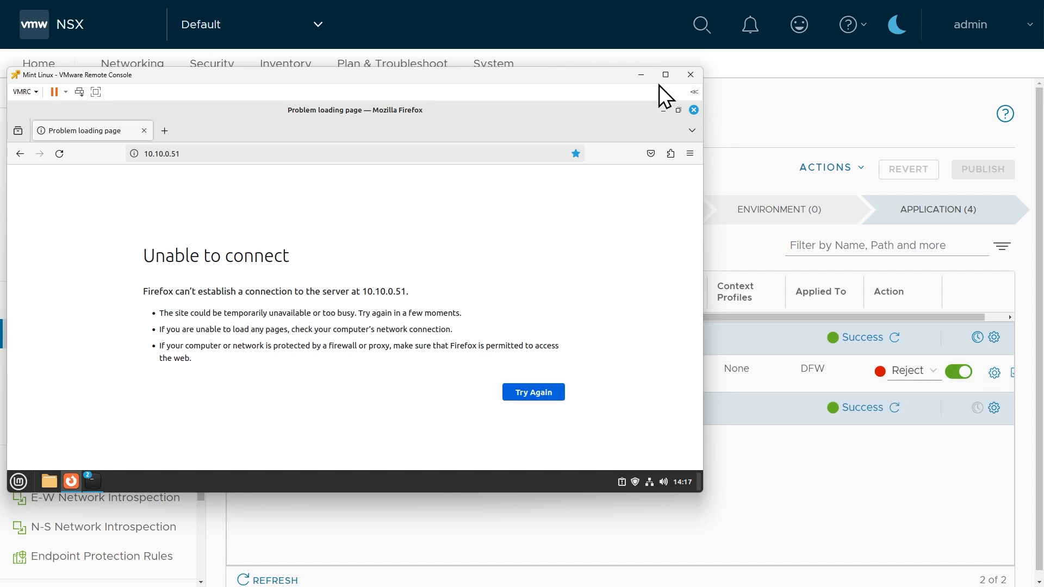
Minimize the Mint Linux console and view the rule statistics of the Deny HTTP rule, including how often they are computed
left_click(638, 74)
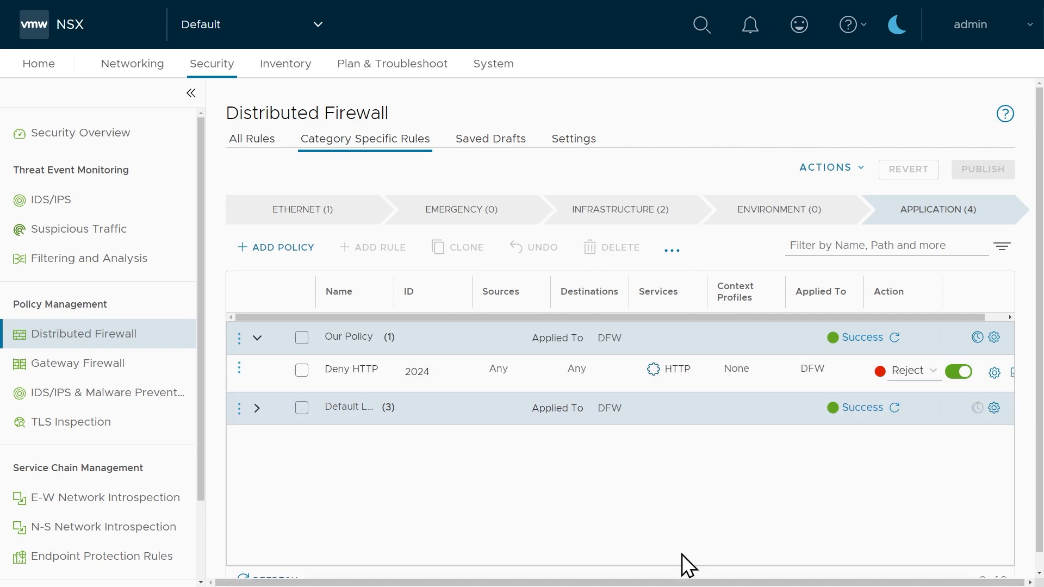
left_click(1013, 374)
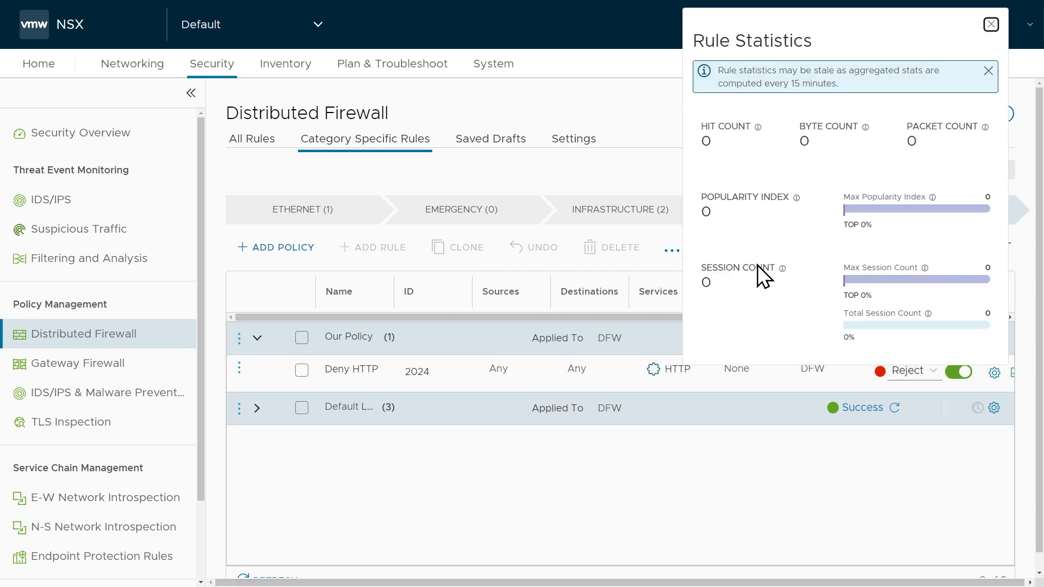
double_click(796, 82)
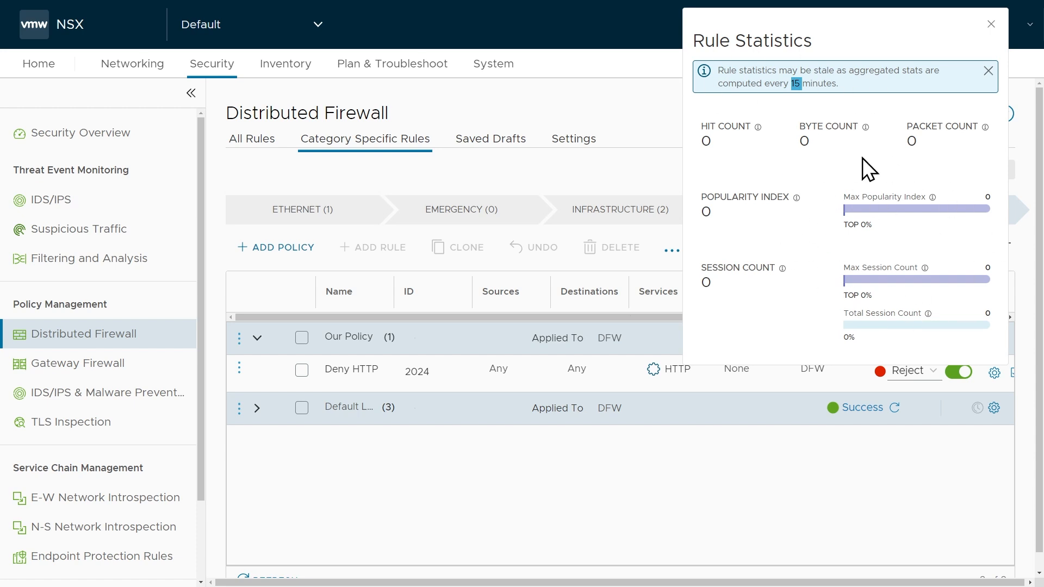
left_click(812, 495)
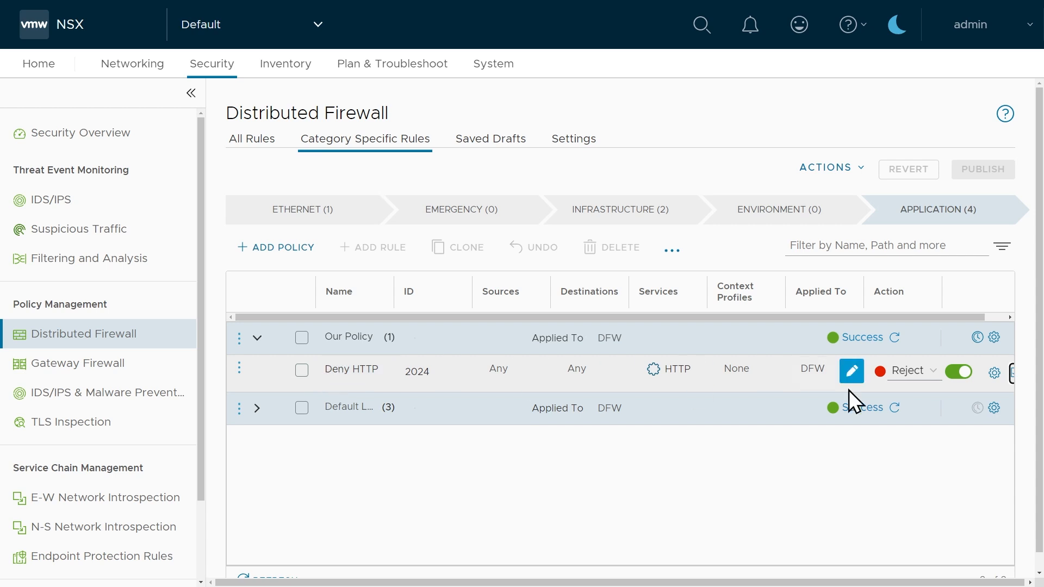
Rename the Deny HTTP rule in Our Policy as Deny ICMP
left_click(363, 372)
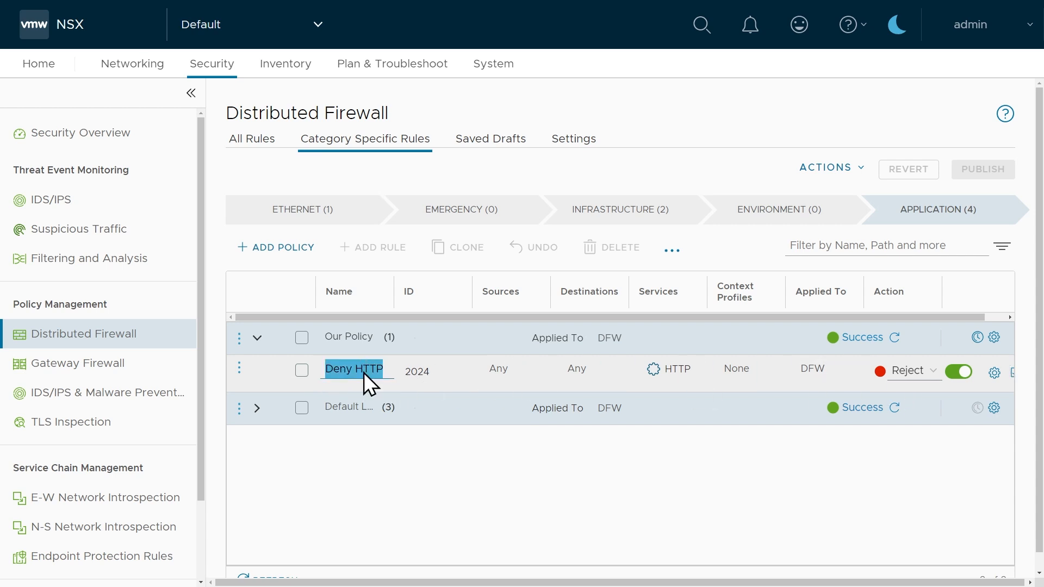
double_click(371, 369)
key("BackSpace")
type("Icm")
key("BackSpace")
key("BackSpace")
type("CMP")
mouse_move(660, 381)
left_click(696, 373)
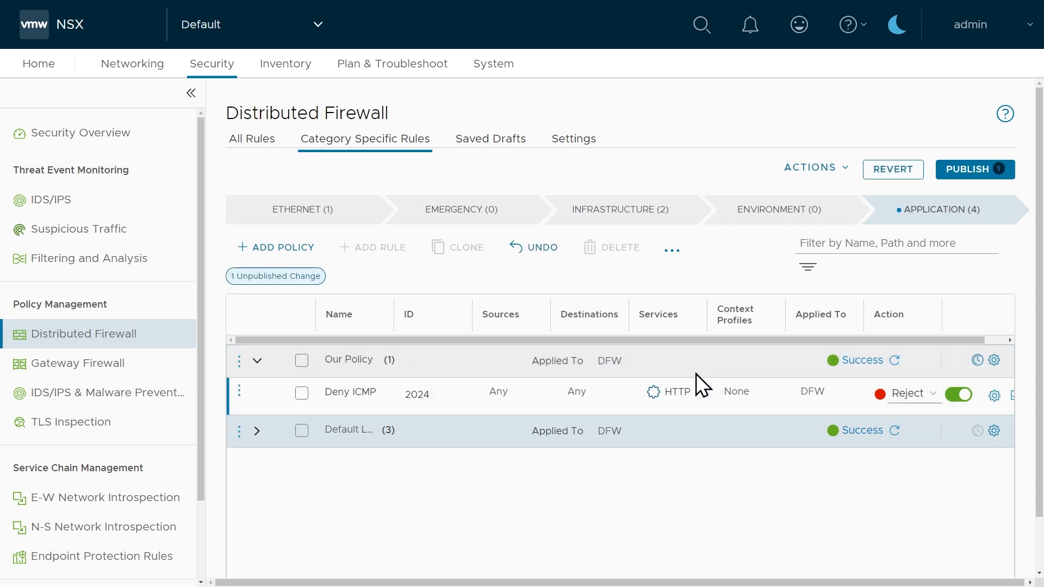
Replace the Deny ICMP rule's HTTP service with ICMP ALL and publish the change
left_click(698, 395)
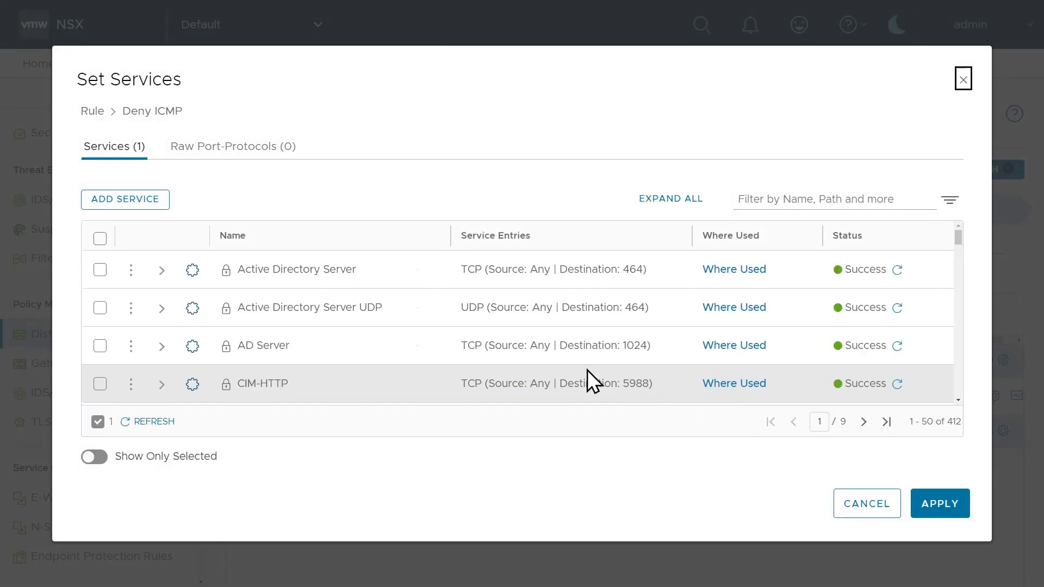
left_click(760, 197)
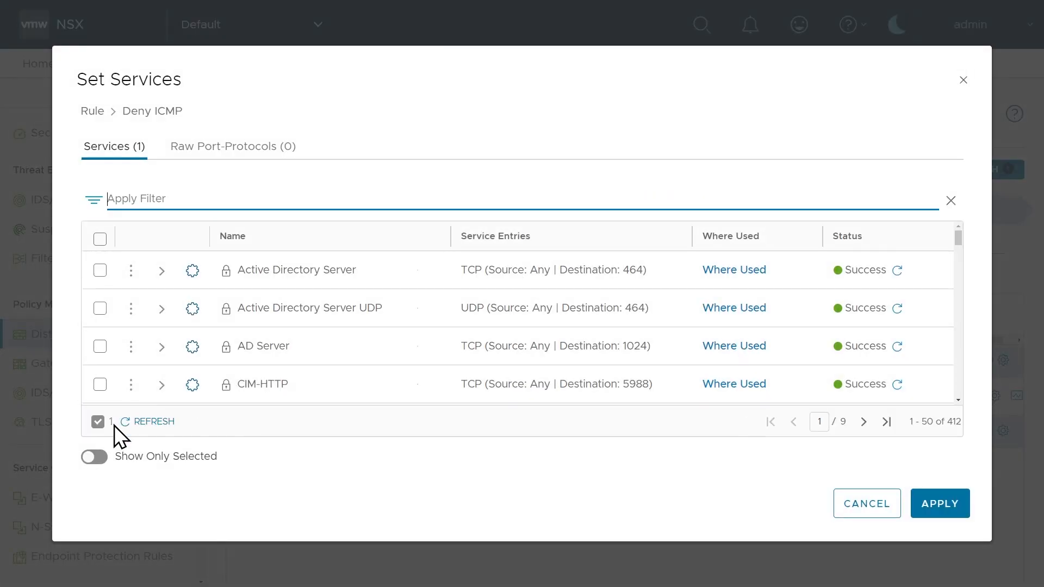
left_click(140, 465)
left_click(100, 270)
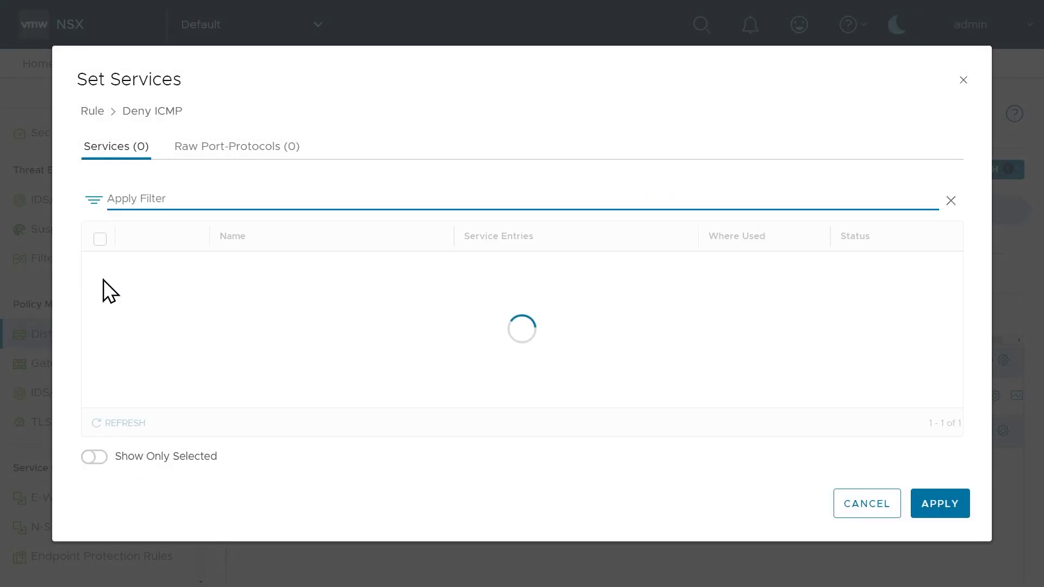
left_click(571, 209)
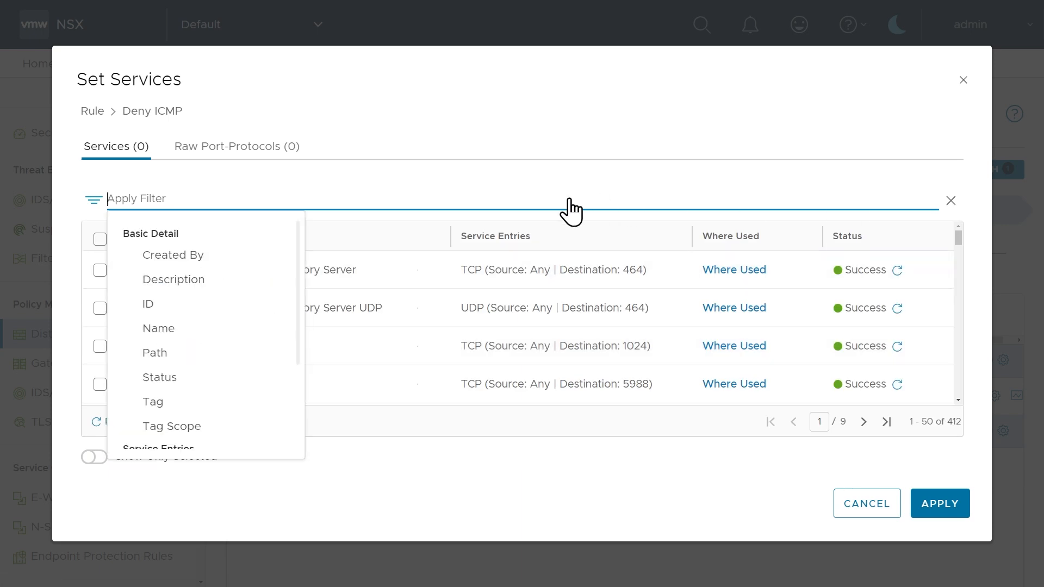
type("icmp")
key("Return")
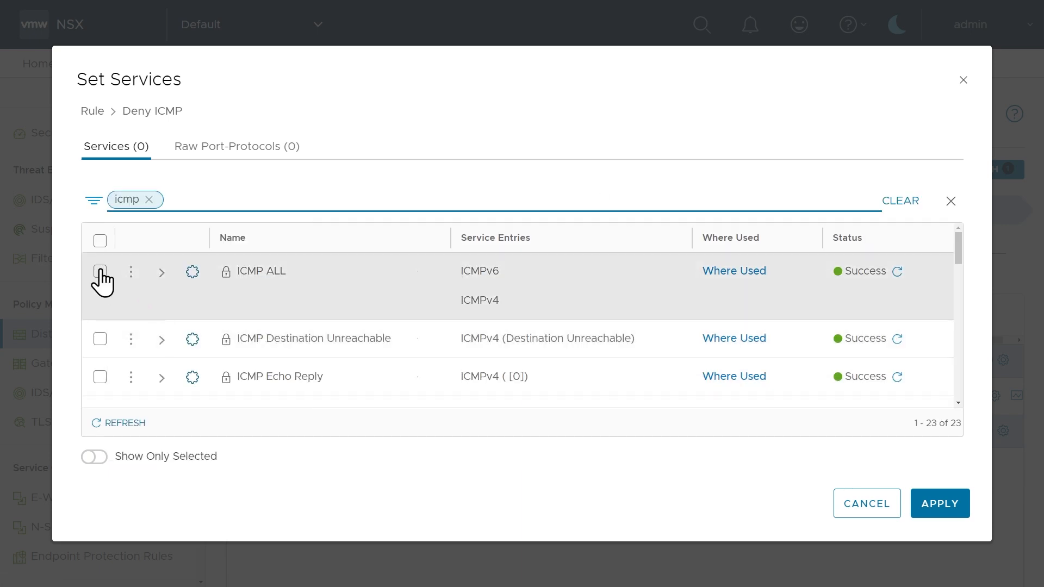
left_click(100, 271)
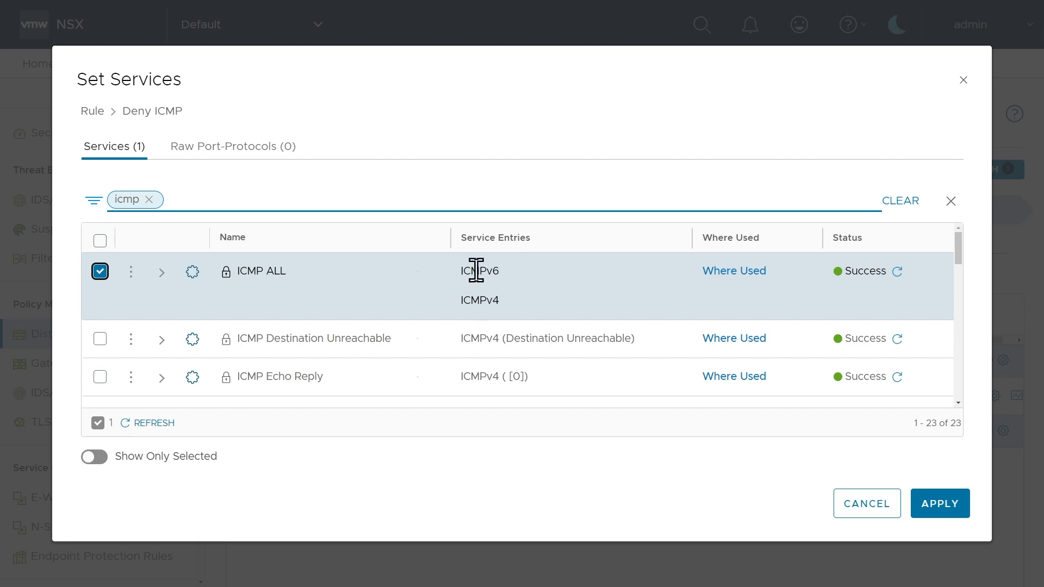
left_click(952, 508)
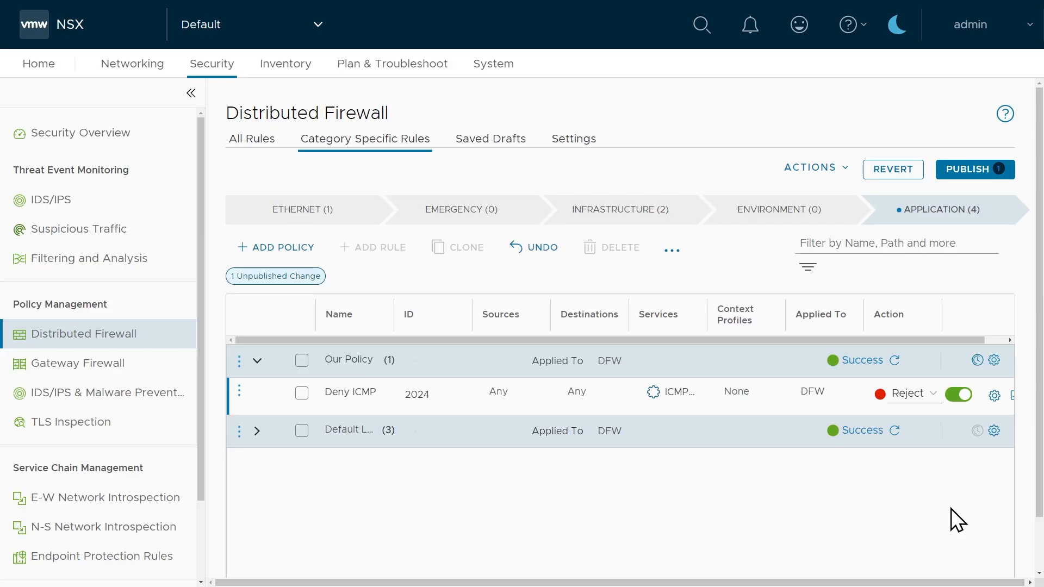
left_click(967, 170)
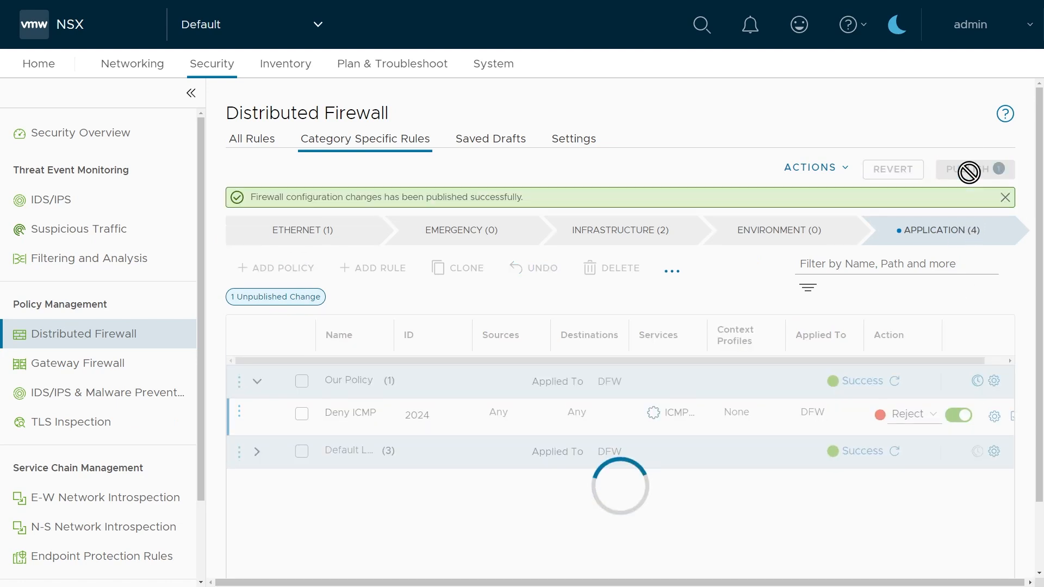
Switch to the Mint Linux console and examine the running ping to 10.10.0.51 in its terminal window
key("alt+Tab")
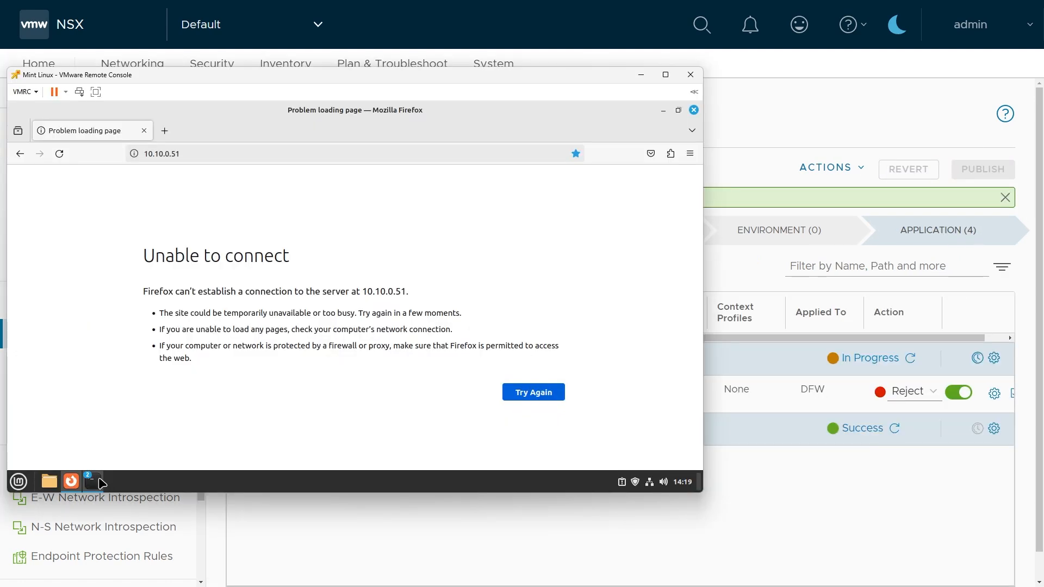
left_click(99, 483)
mouse_move(104, 483)
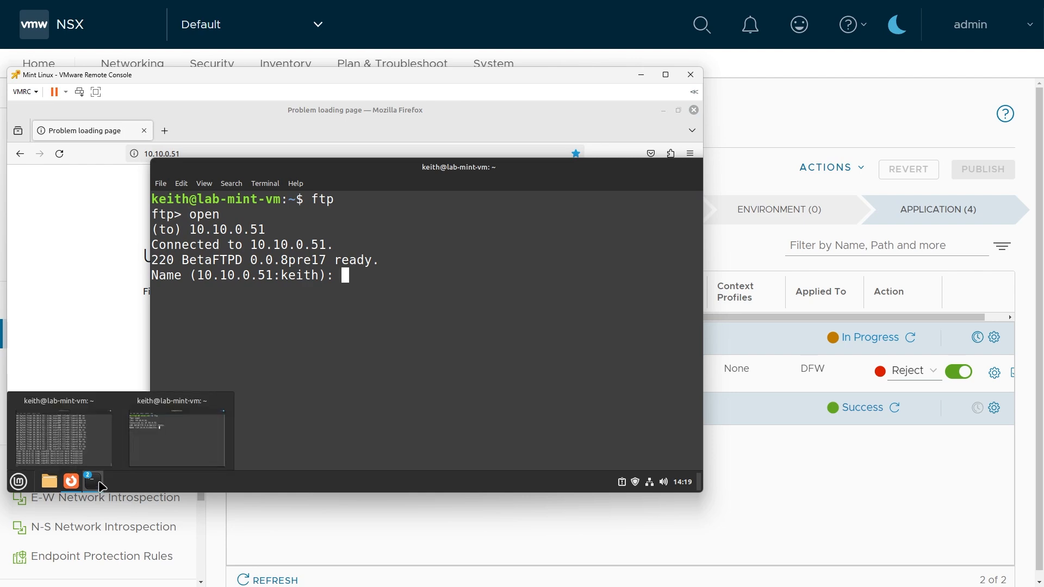
left_click(82, 436)
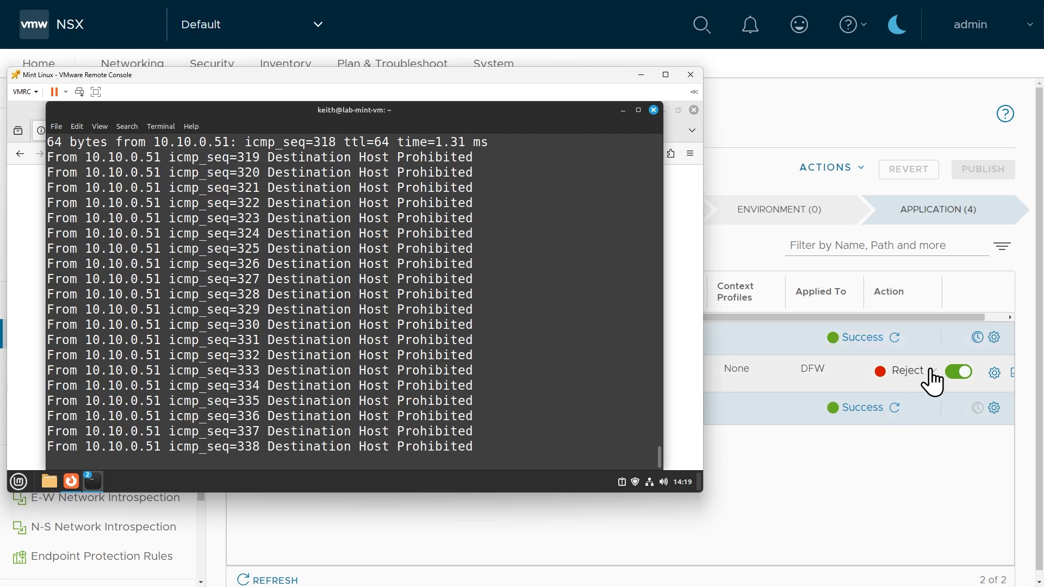
Deactivate the Deny ICMP rule, publish the change, and check the running ping on Mint Linux again
left_click(953, 375)
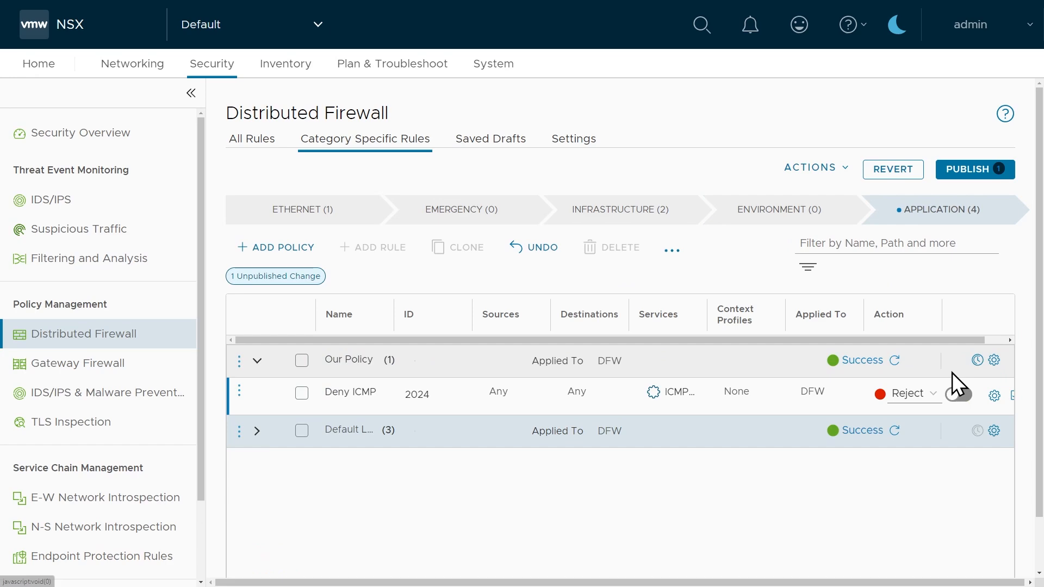
left_click(964, 173)
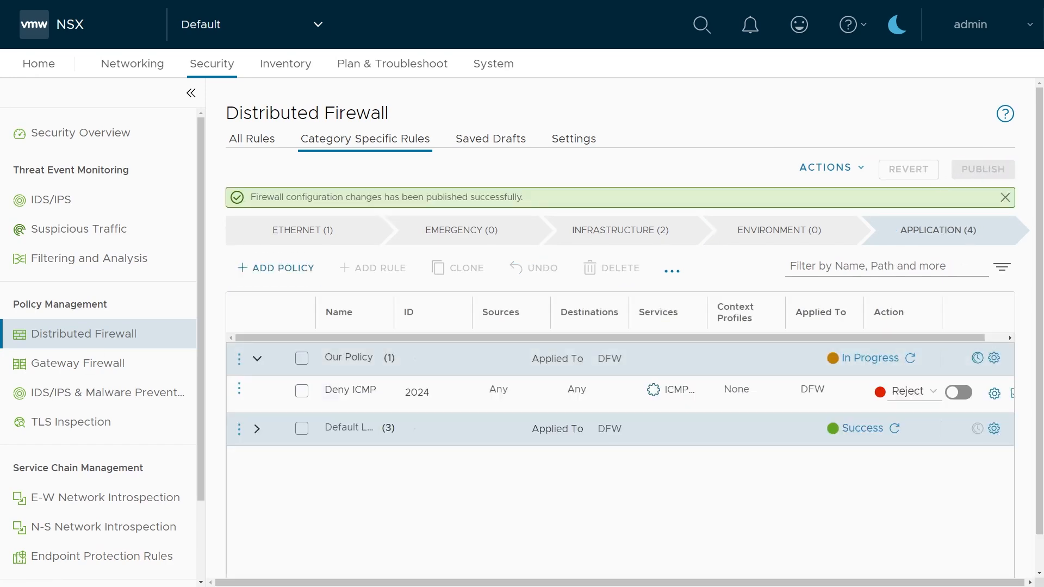
key("alt+Tab")
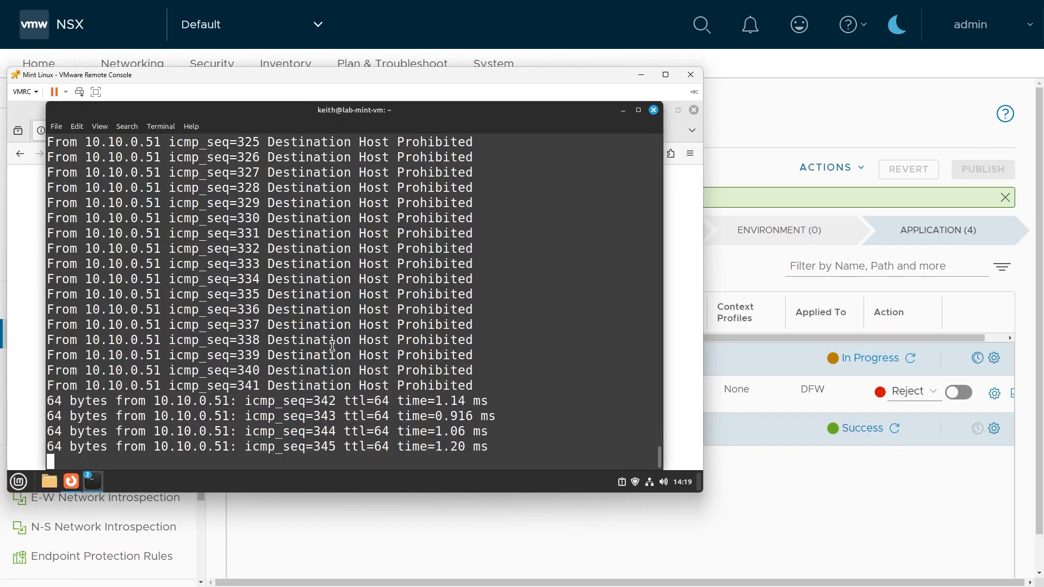